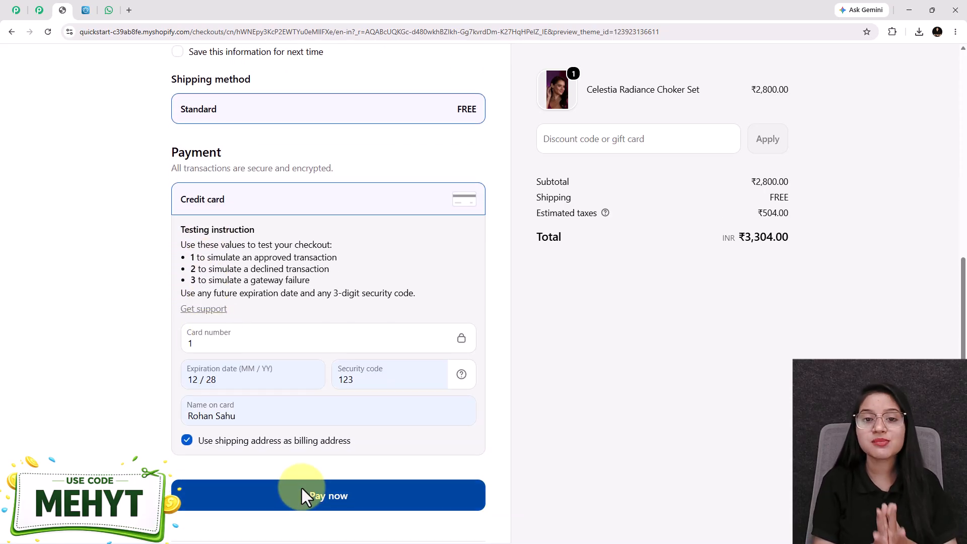
# Pay for the ₹3,304.00 Celestia Radiance Choker Set test order, then switch to WhatsApp Web.
pyautogui.click(301, 487)
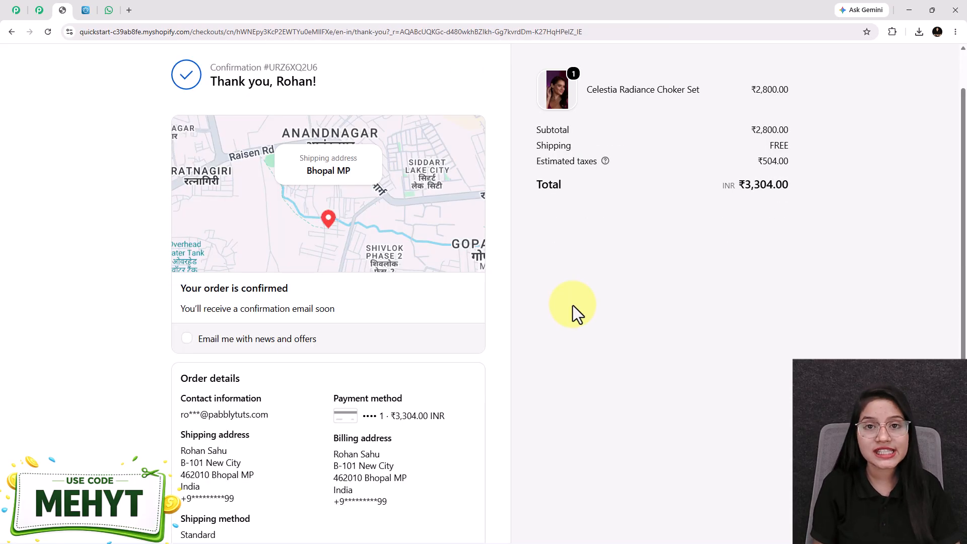
pyautogui.click(115, 11)
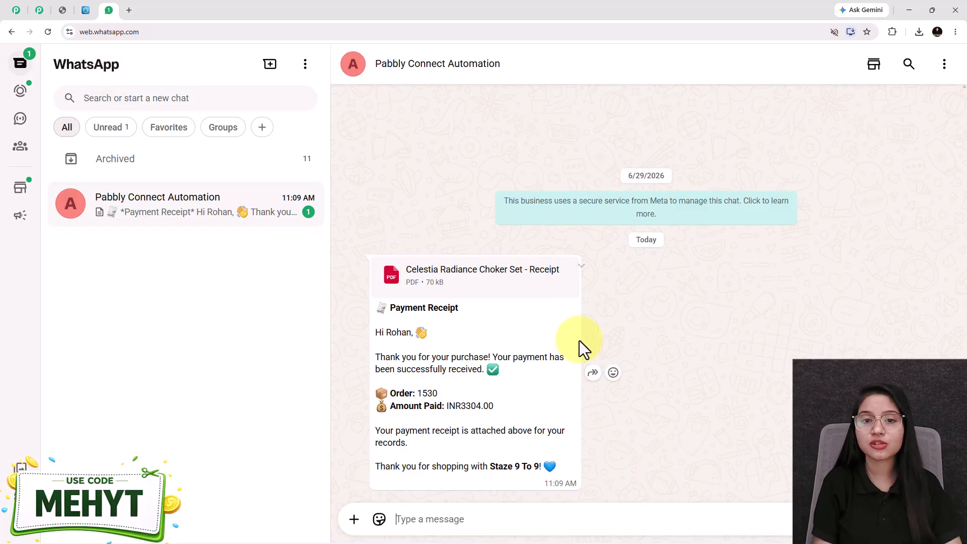
# Open the receipt PDF attachment and scroll through its payment details.
pyautogui.click(482, 276)
pyautogui.scroll(-3, 482, 276)
pyautogui.scroll(-3, 482, 277)
pyautogui.moveTo(371, 377); pyautogui.dragTo(212, 370)
pyautogui.scroll(-3, 352, 325)
pyautogui.scroll(3, 354, 323)
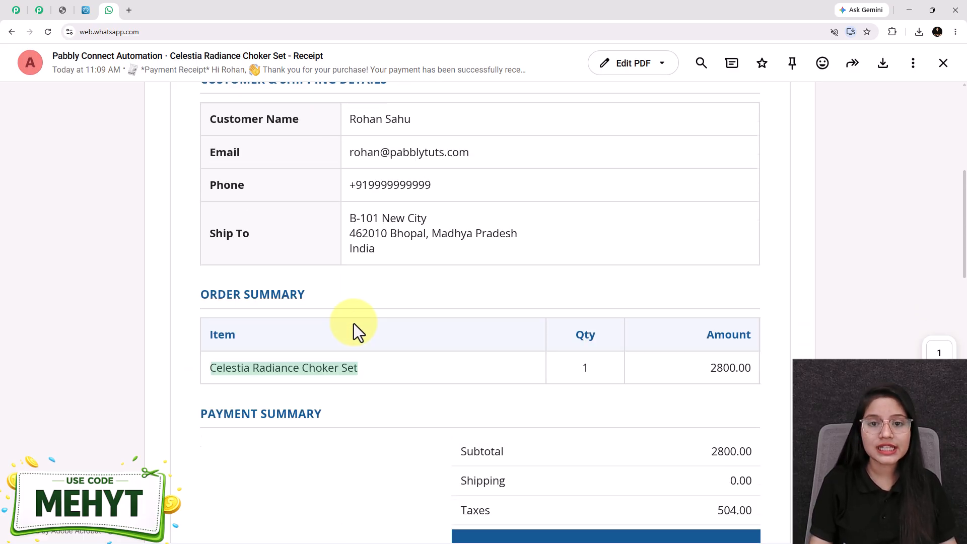
pyautogui.scroll(-8, 355, 326)
pyautogui.scroll(1, 392, 350)
pyautogui.scroll(12, 396, 353)
pyautogui.scroll(-12, 397, 354)
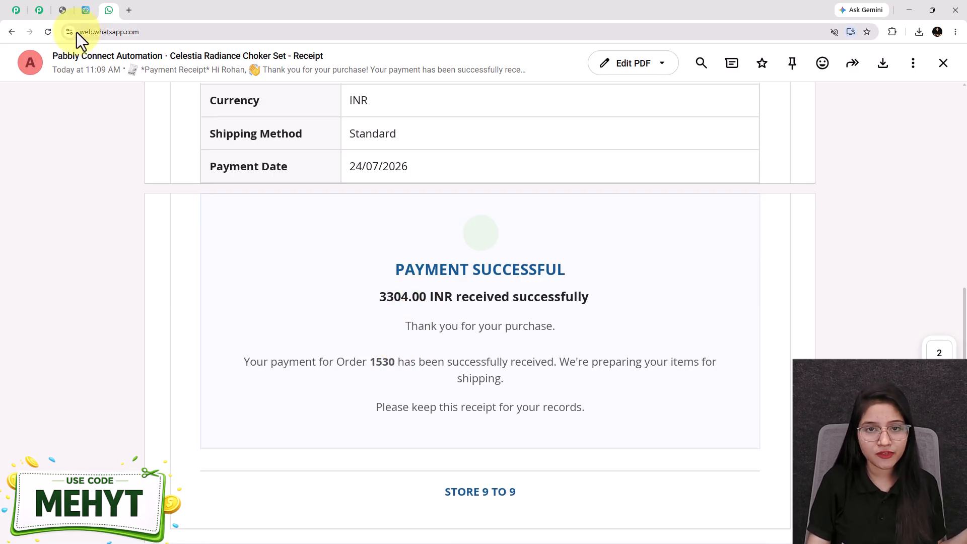
# Check the 3304.00 INR total against the Shopify order confirmation, then return to the PDF.
pyautogui.click(69, 13)
pyautogui.moveTo(784, 177); pyautogui.dragTo(794, 178)
pyautogui.click(535, 172)
pyautogui.click(110, 11)
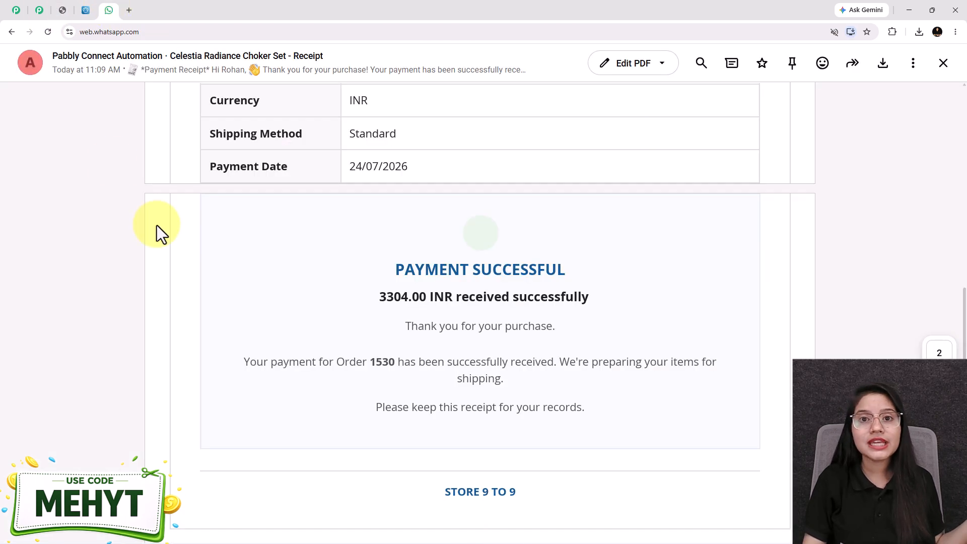
# Close the receipt PDF viewer.
pyautogui.click(942, 64)
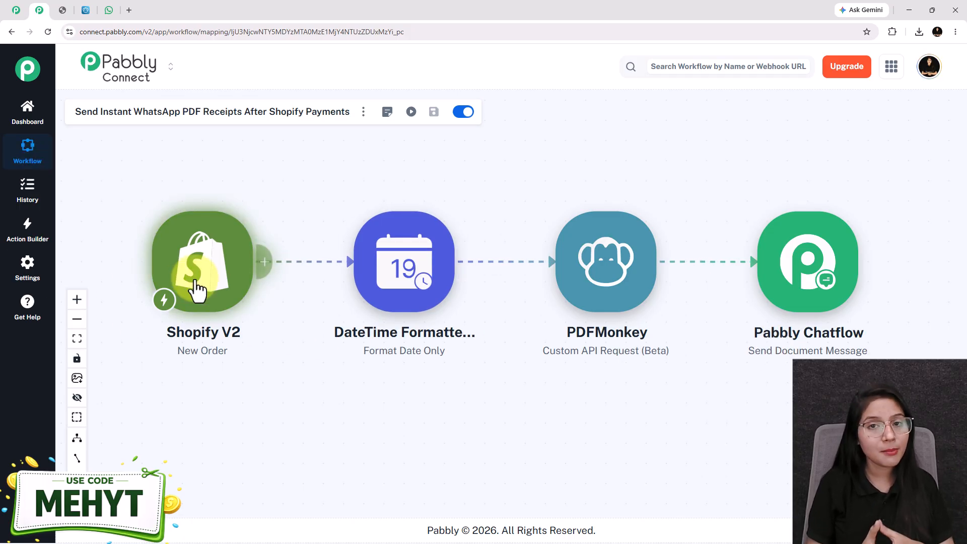
# Compare the WhatsApp receipt chat with the Shopify order confirmation, then go to the pabbly.com/connect tab.
pyautogui.click(109, 10)
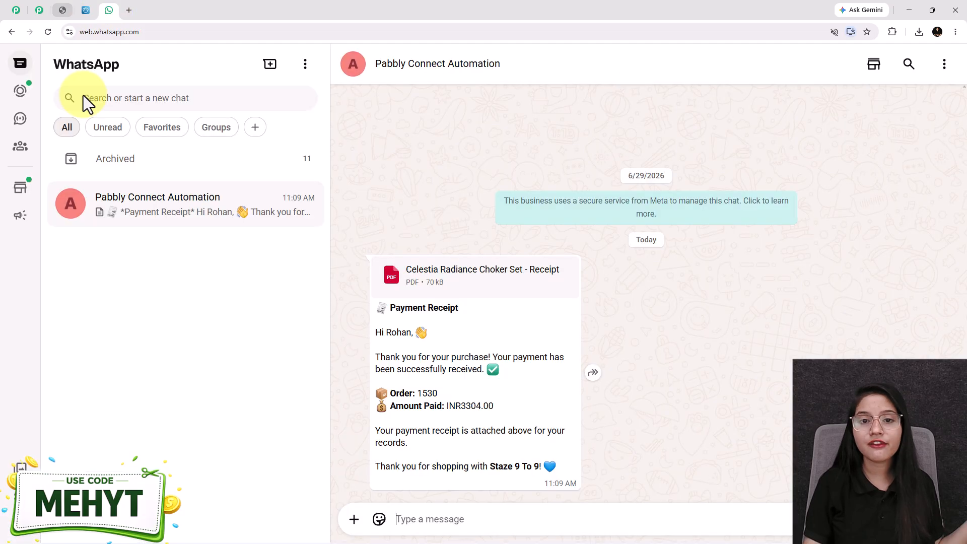
pyautogui.click(59, 15)
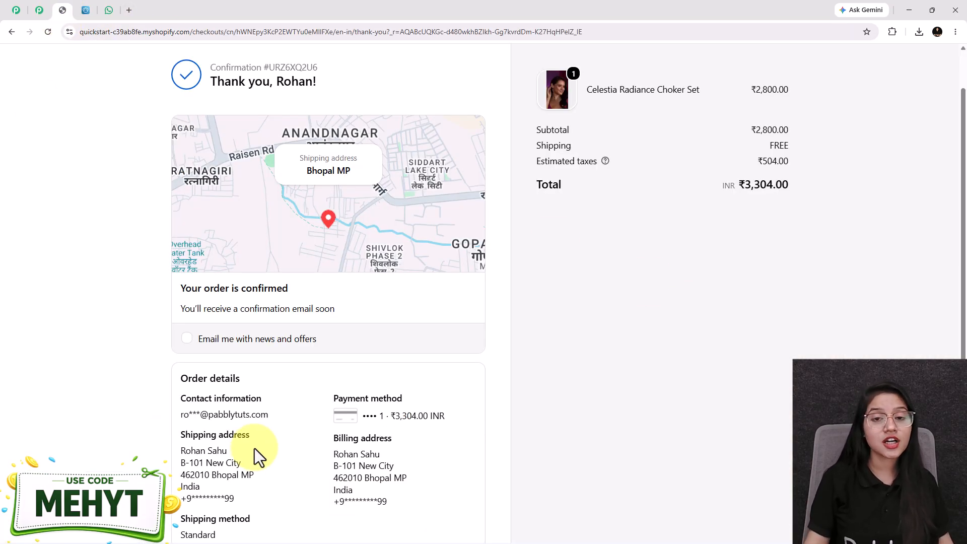
pyautogui.click(108, 6)
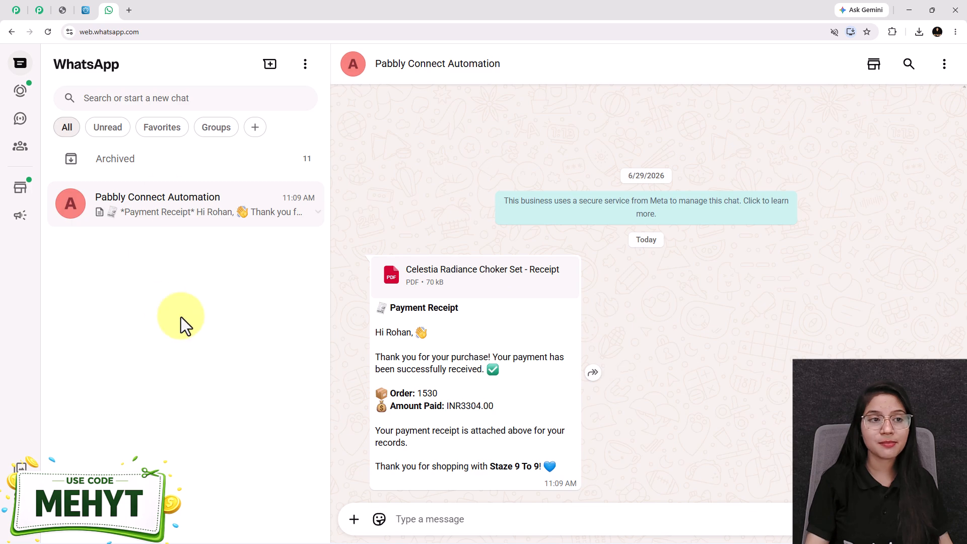
pyautogui.click(9, 11)
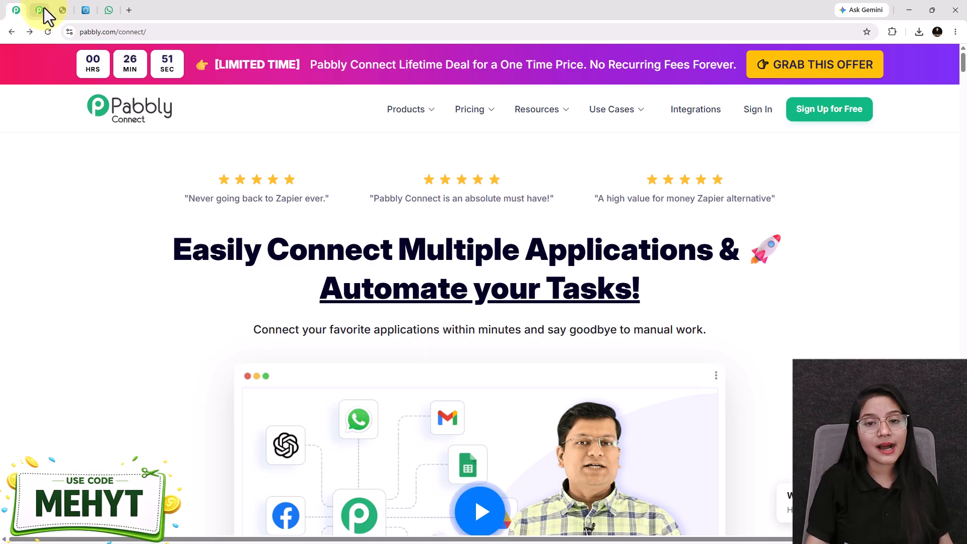
# Load pabbly.com/connect in a new tab and dismiss the lifetime deal popup.
pyautogui.click(43, 9)
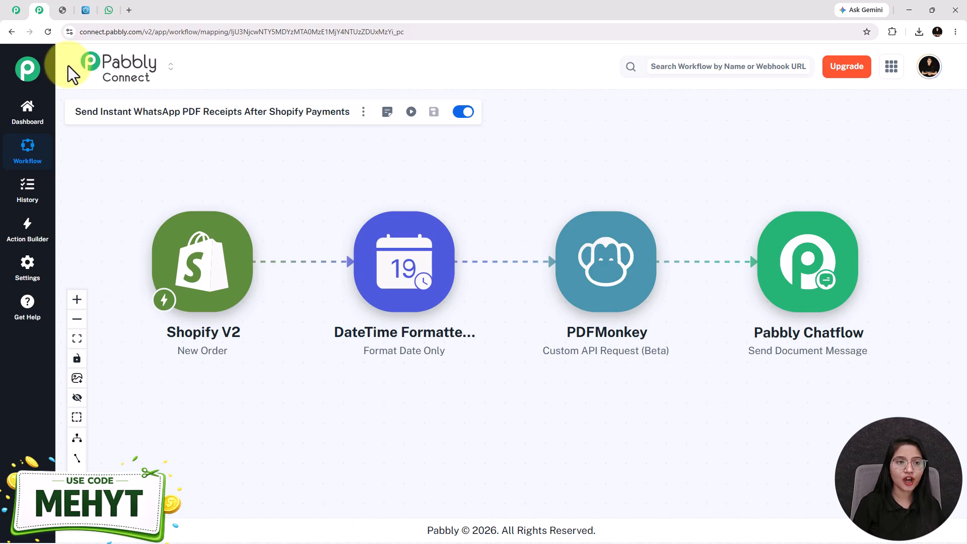
pyautogui.click(129, 10)
pyautogui.write('pabbly.com/chatflow')
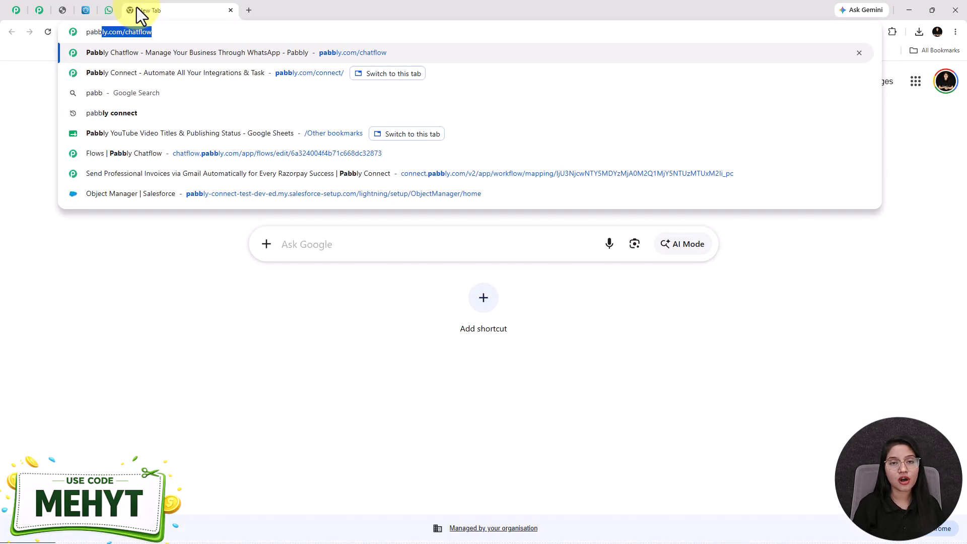
pyautogui.press('Down')
pyautogui.press('Return')
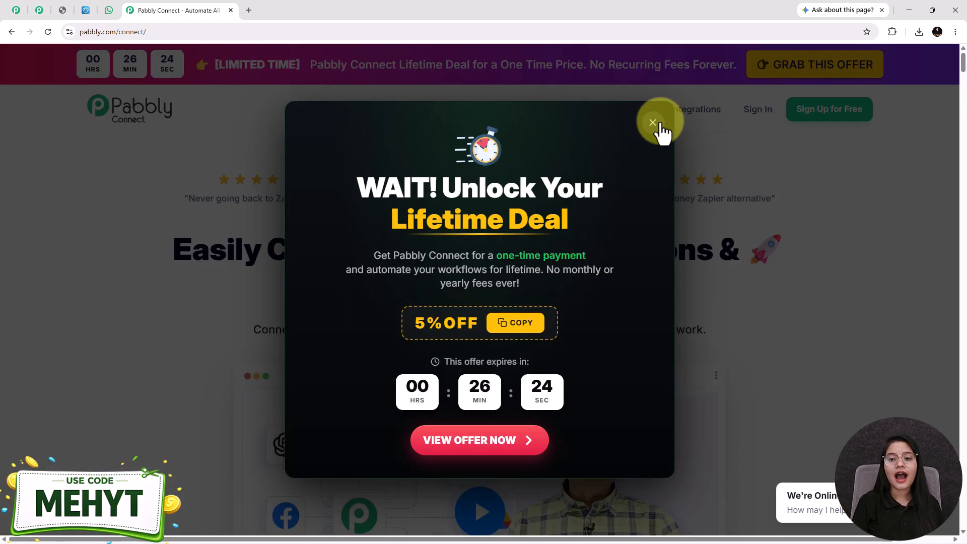
pyautogui.click(653, 123)
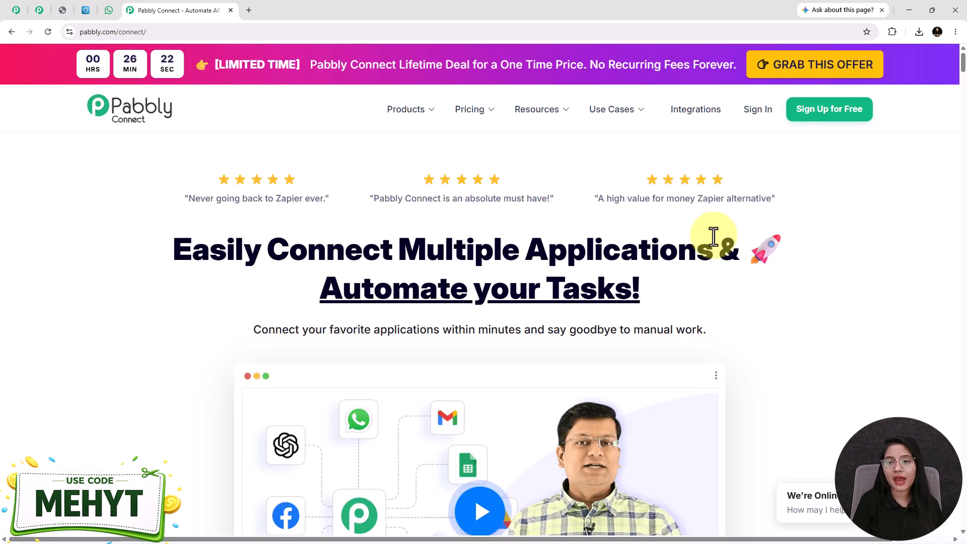
# Sign in, launch Pabbly Connect from the All Pabbly Apps list, and show the Create Workflow options.
pyautogui.click(760, 109)
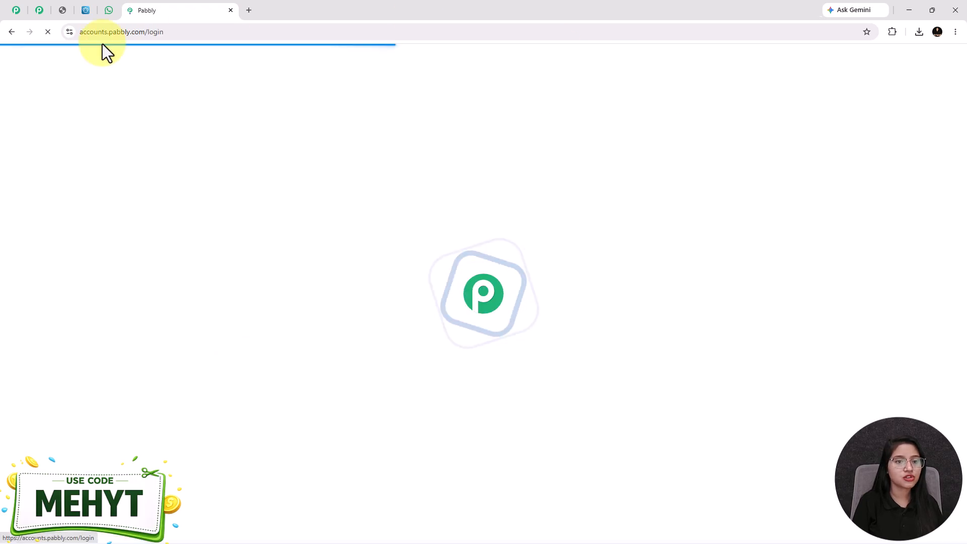
pyautogui.moveTo(215, 133); pyautogui.dragTo(80, 133)
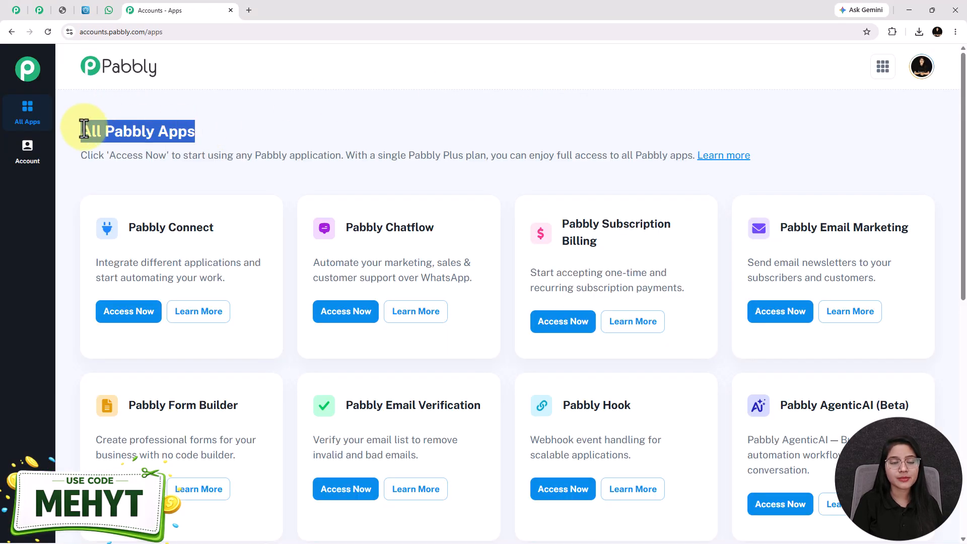
pyautogui.tripleClick(147, 227)
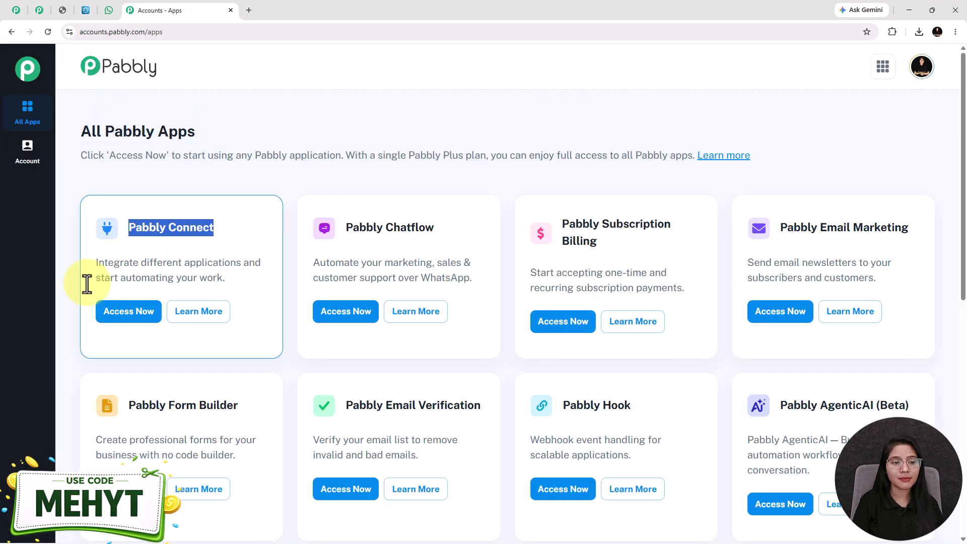
pyautogui.click(106, 320)
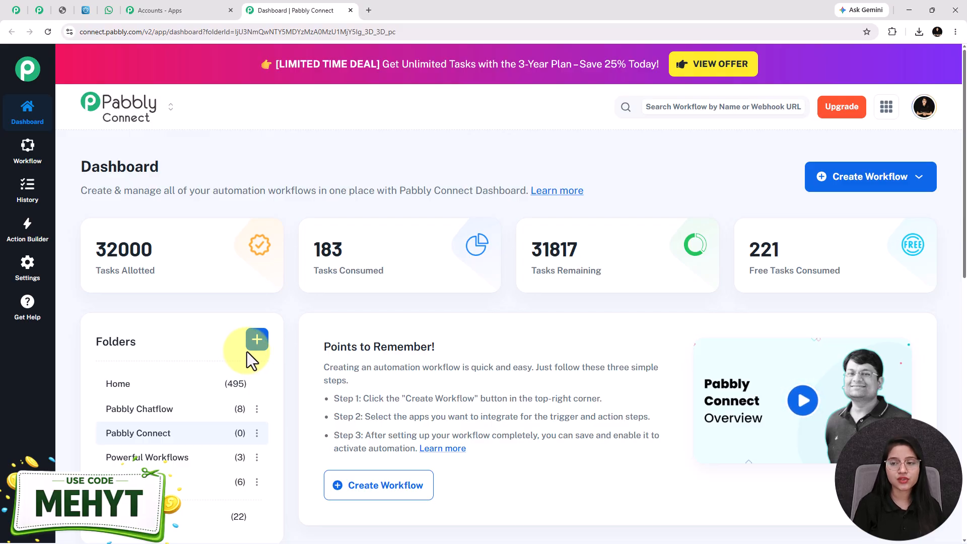
pyautogui.click(857, 179)
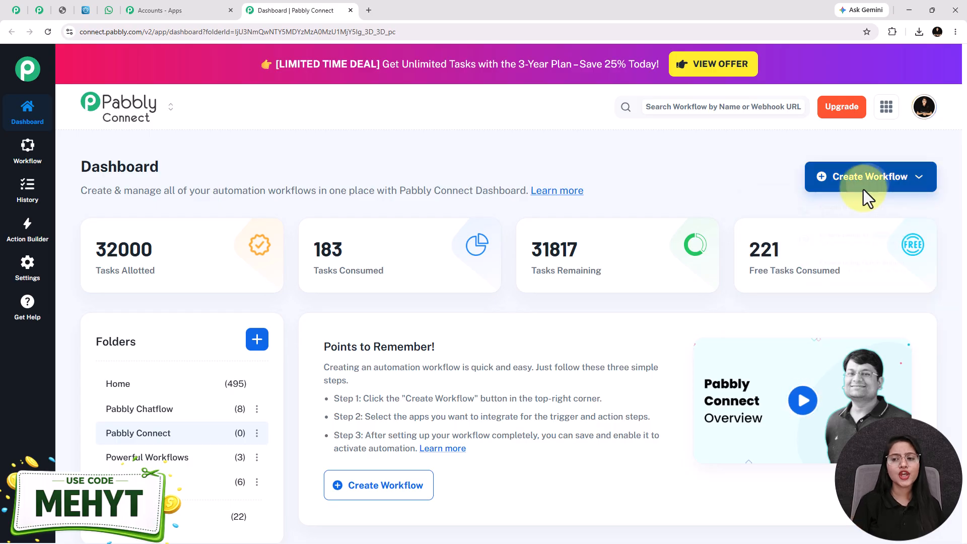
# Create a workflow from scratch, pasting the receipt workflow title and keeping the Pabbly Connect folder.
pyautogui.click(864, 188)
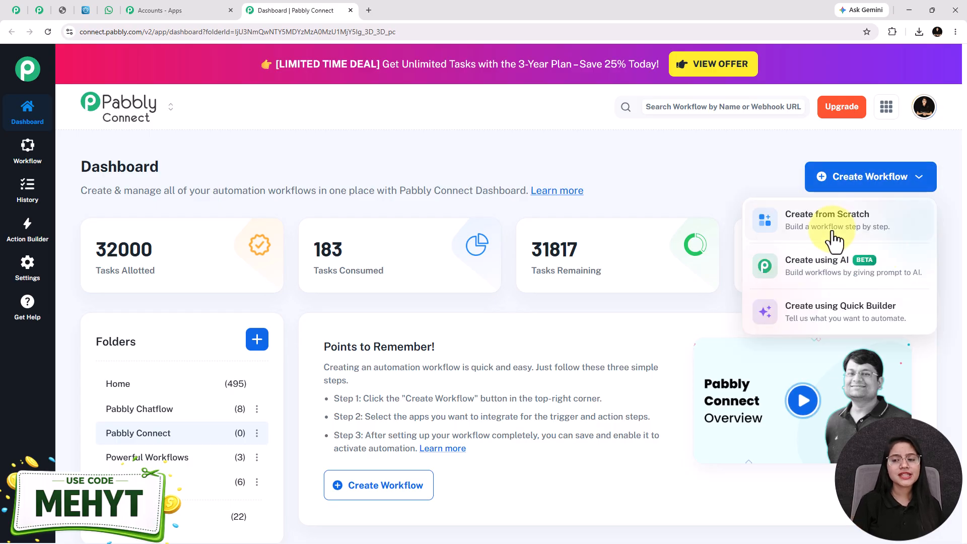
pyautogui.click(833, 231)
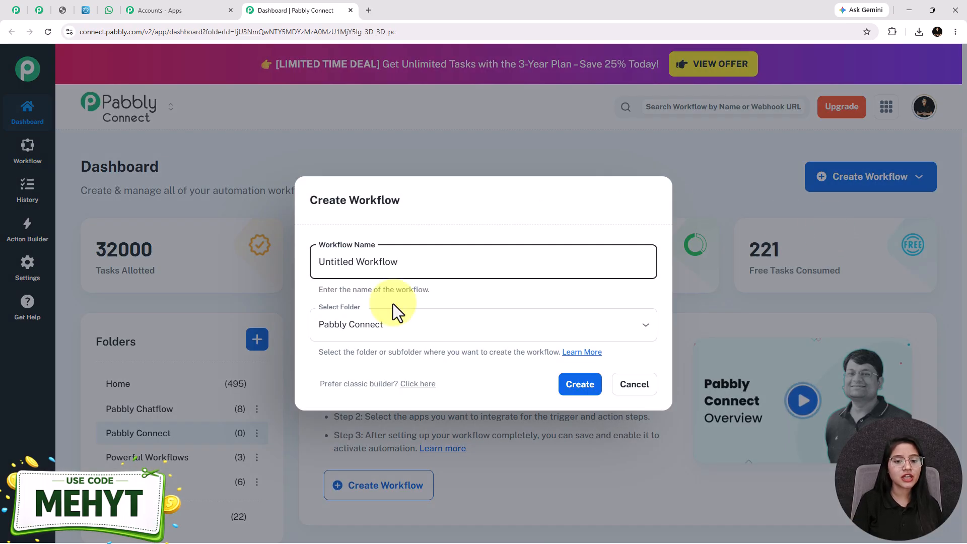
pyautogui.moveTo(430, 264); pyautogui.dragTo(270, 266)
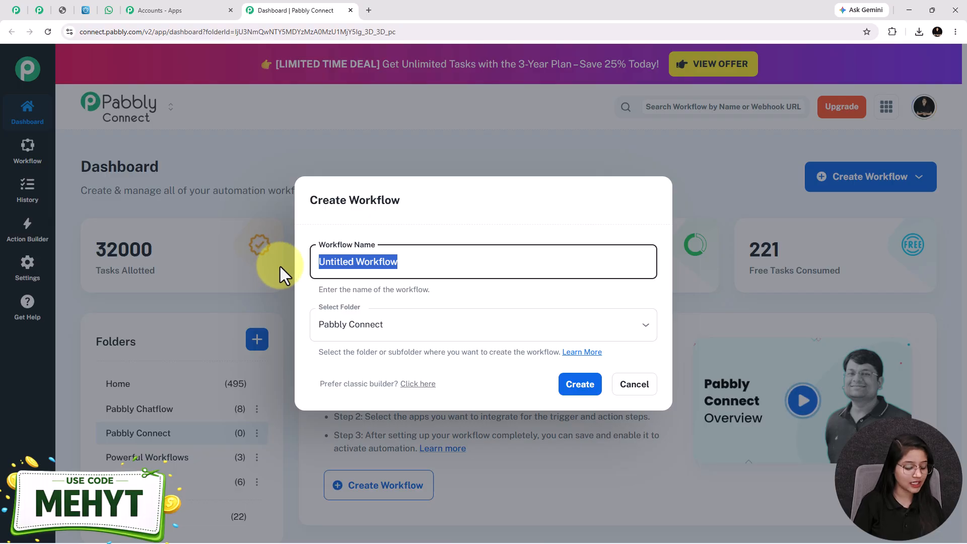
pyautogui.write('Send Instant WhatsApp PDF Receipts After Shopify Payments')
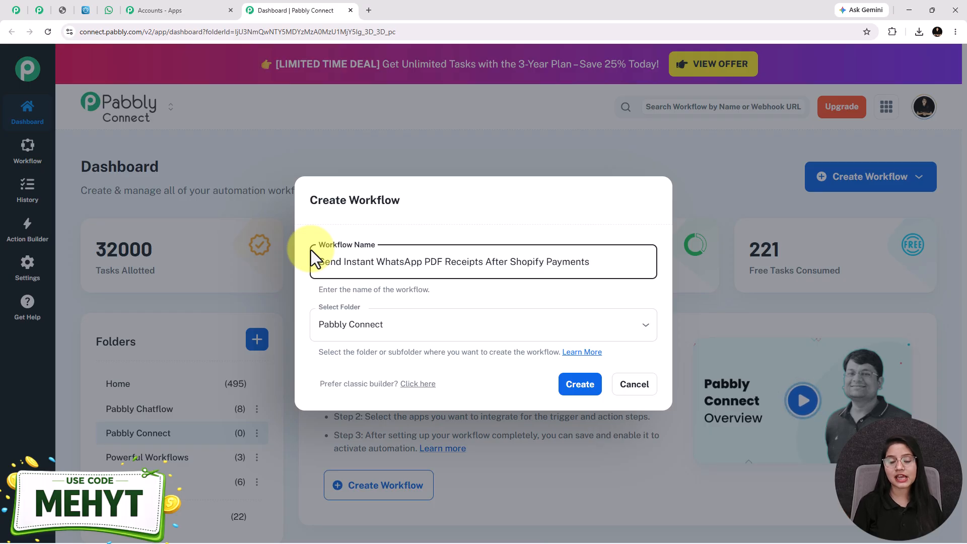
pyautogui.click(356, 326)
pyautogui.click(362, 406)
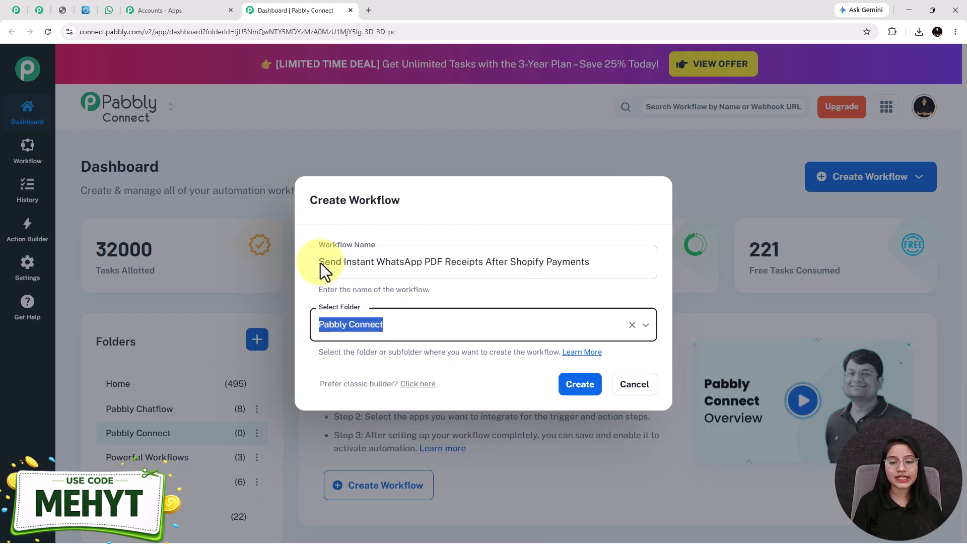
pyautogui.click(578, 385)
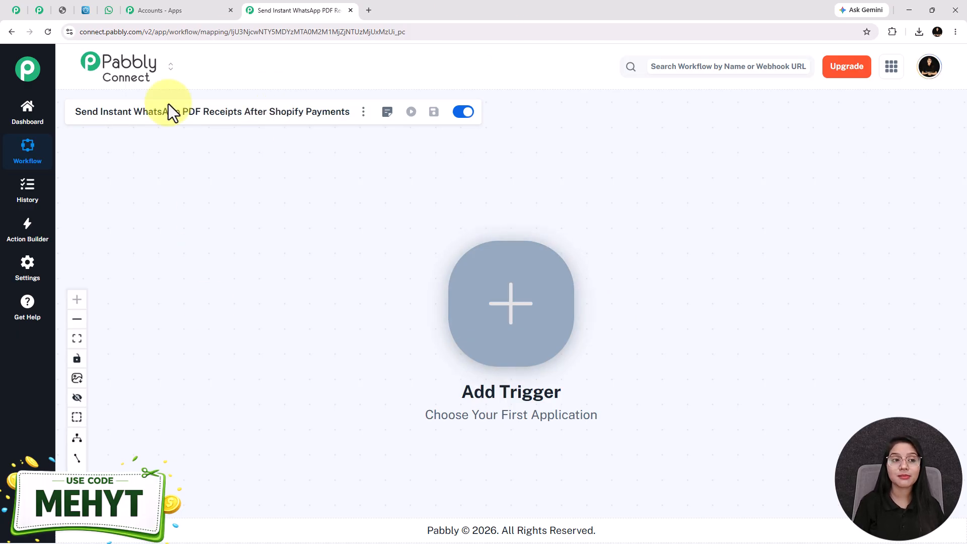
pyautogui.click(16, 10)
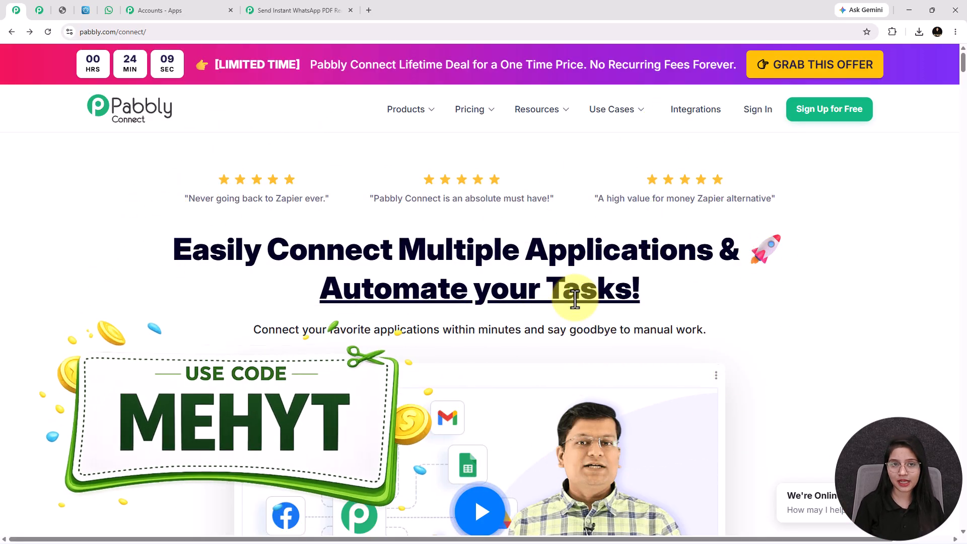
pyautogui.click(297, 10)
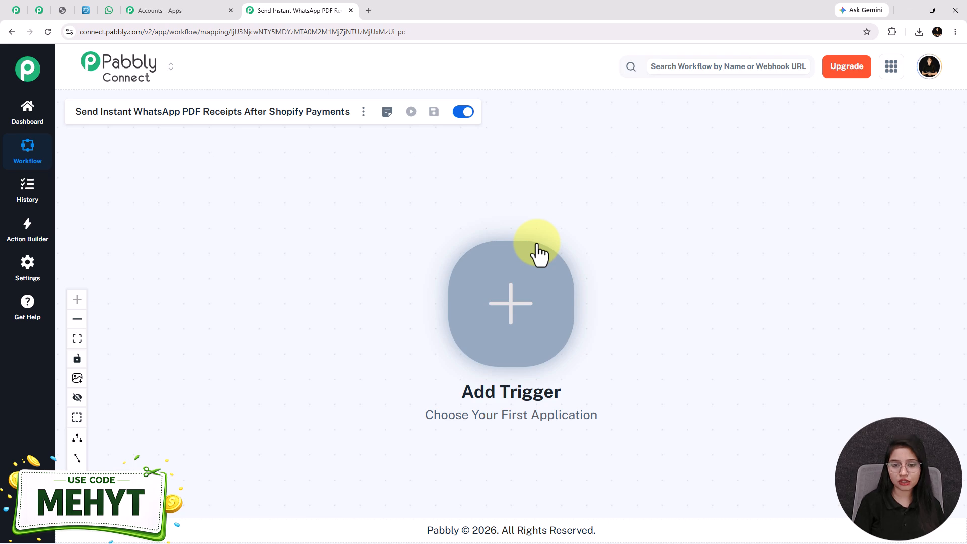
# Set the trigger to Shopify V2 with the New Order event and connect it.
pyautogui.click(503, 293)
pyautogui.write('shop')
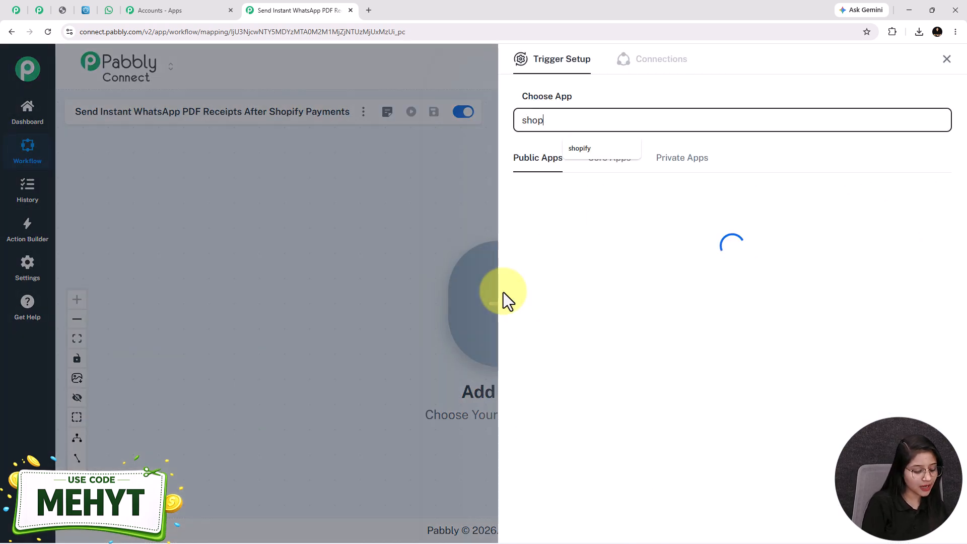
pyautogui.write('ify')
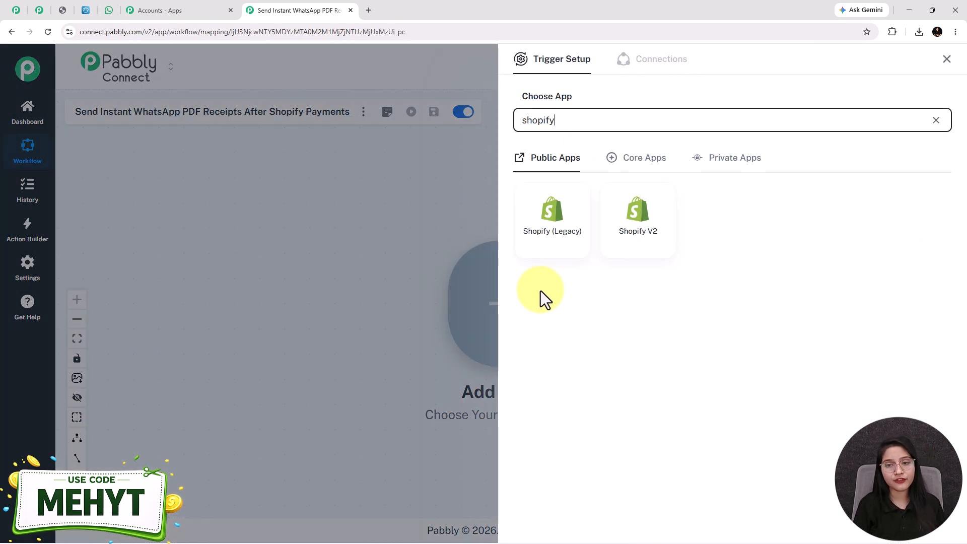
pyautogui.click(653, 241)
pyautogui.click(590, 171)
pyautogui.click(574, 199)
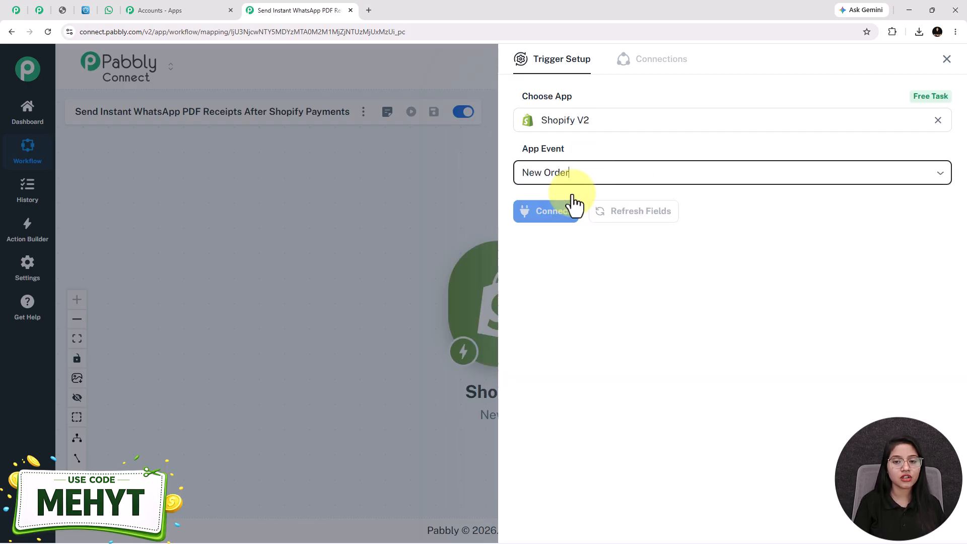
pyautogui.click(549, 221)
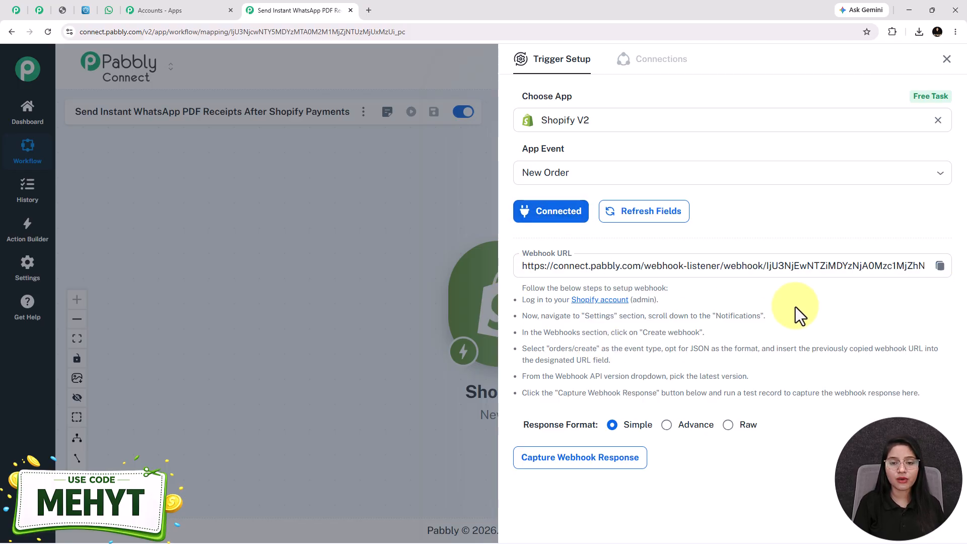
# Read the webhook setup instructions and copy the generated webhook URL.
pyautogui.moveTo(537, 297); pyautogui.dragTo(733, 385)
pyautogui.click(733, 385)
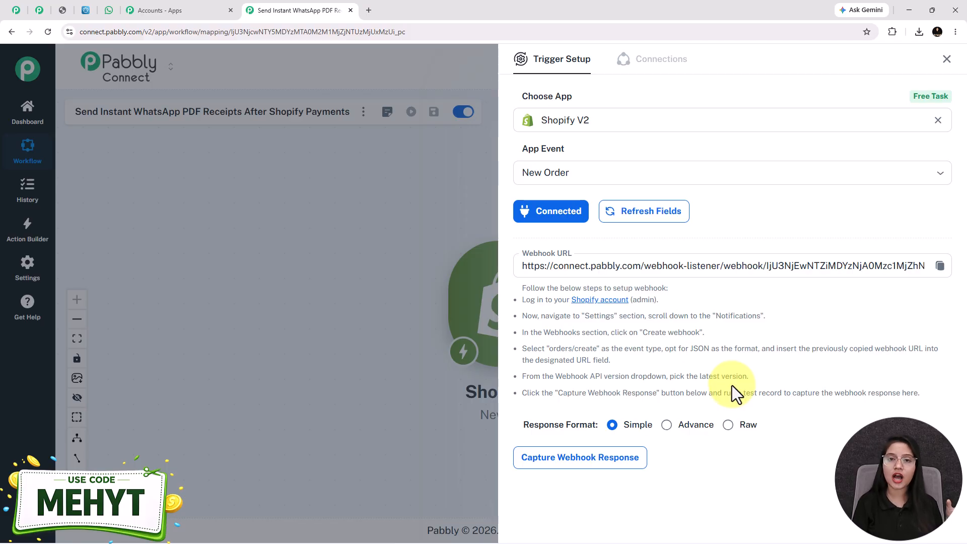
pyautogui.click(932, 266)
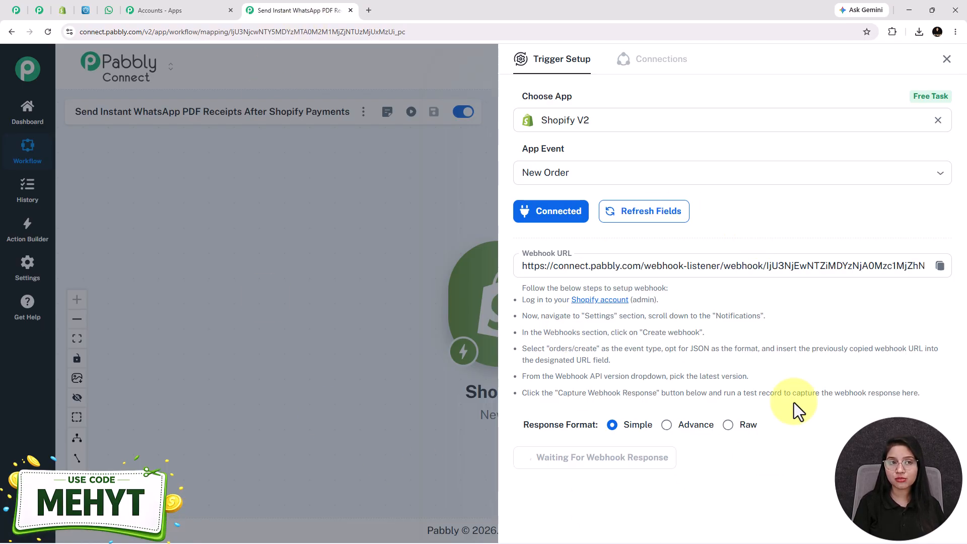
# In Shopify, go to Settings > Notifications > Webhooks and start a new webhook.
pyautogui.click(70, 10)
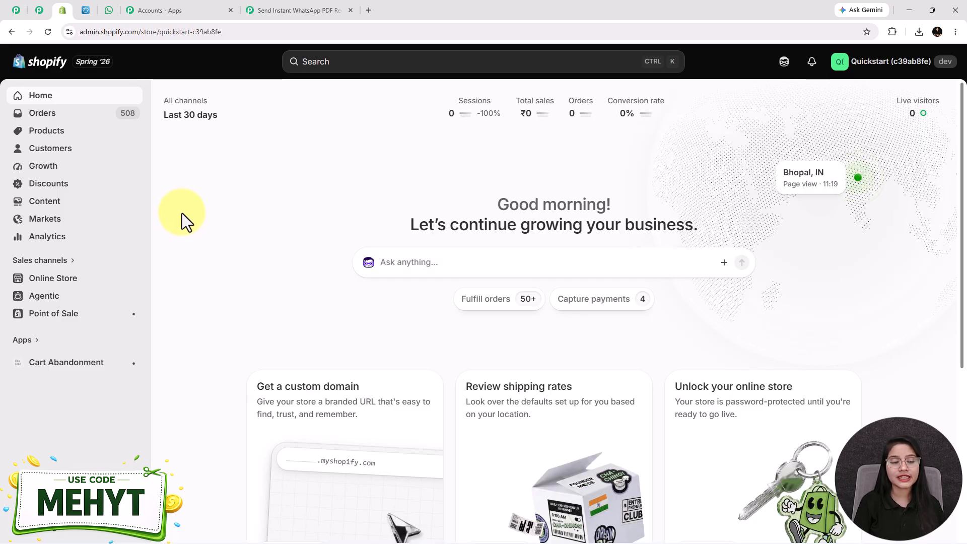
pyautogui.click(44, 538)
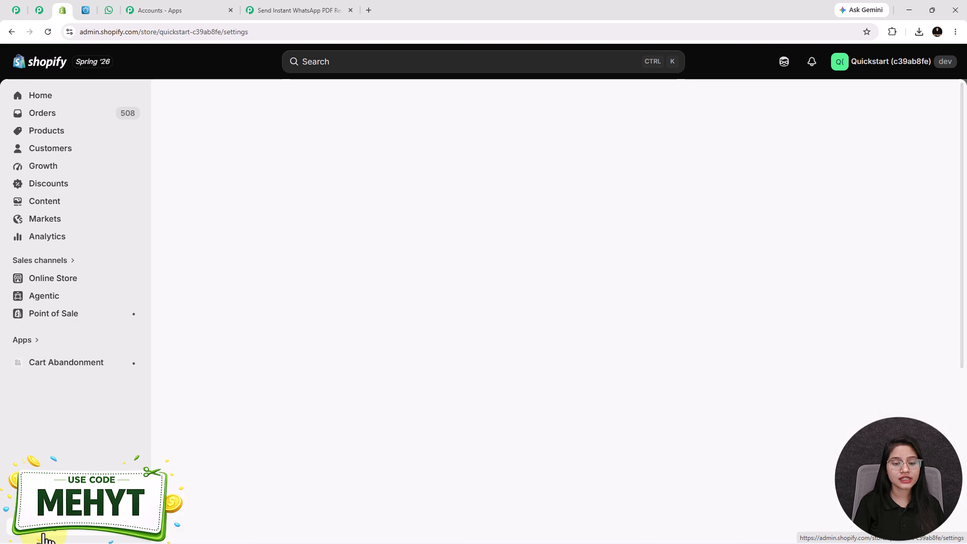
pyautogui.scroll(-3, 189, 377)
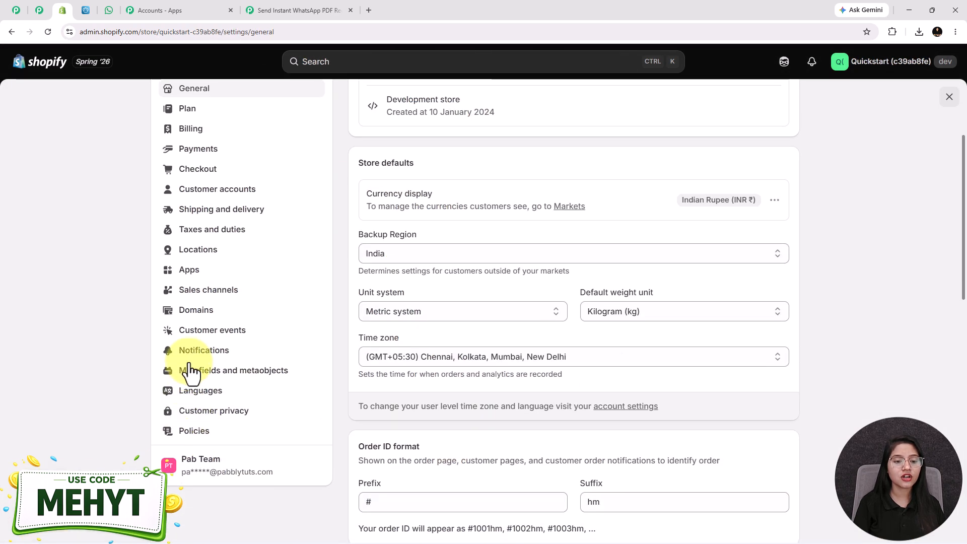
pyautogui.click(200, 353)
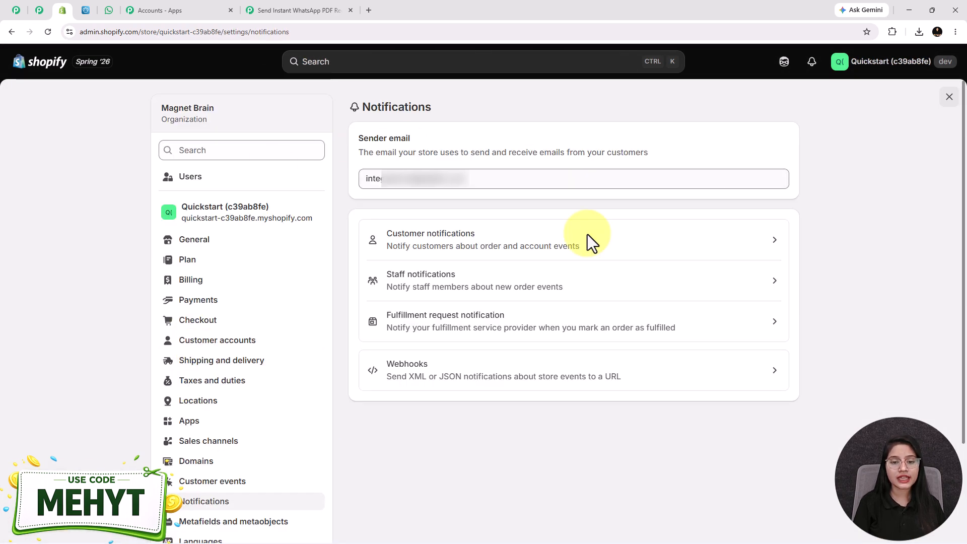
pyautogui.click(402, 381)
pyautogui.scroll(-5, 434, 362)
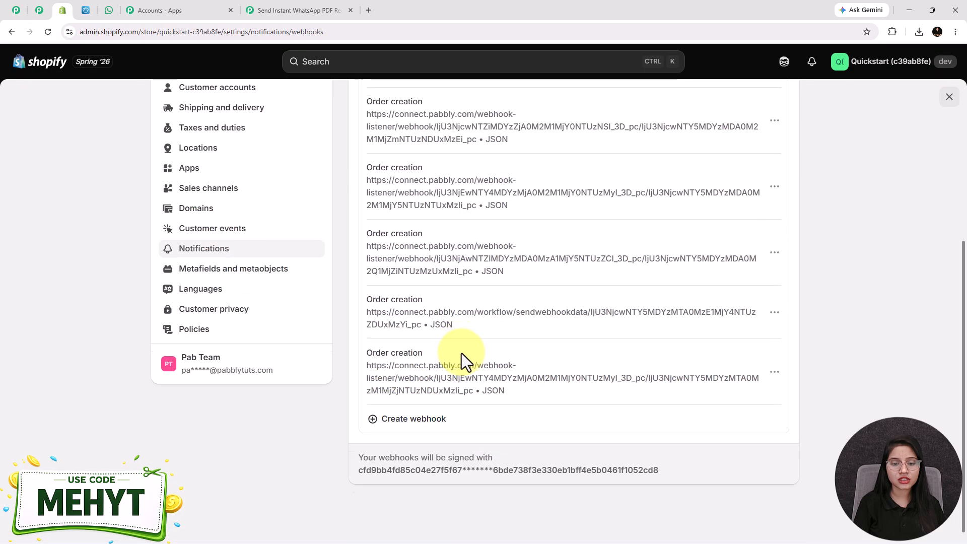
pyautogui.scroll(-1, 464, 361)
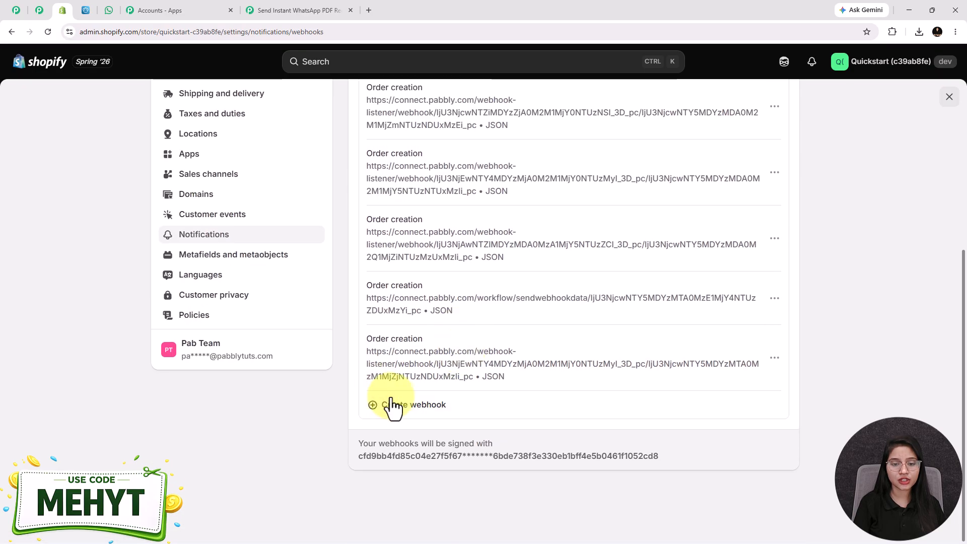
pyautogui.click(415, 412)
# Save a webhook with event Order creation, JSON format, the Pabbly URL, and API version 2026-07 (Latest).
pyautogui.click(374, 283)
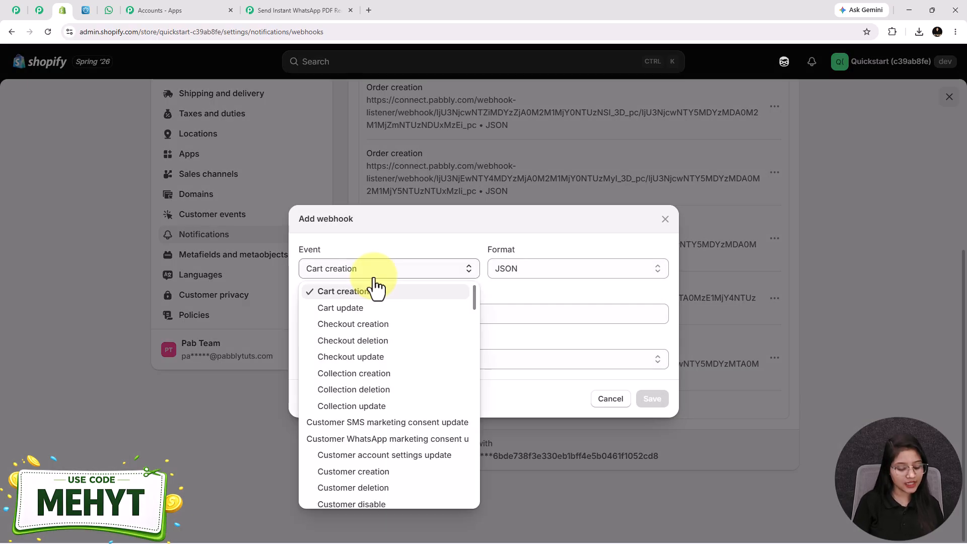
pyautogui.press('o')
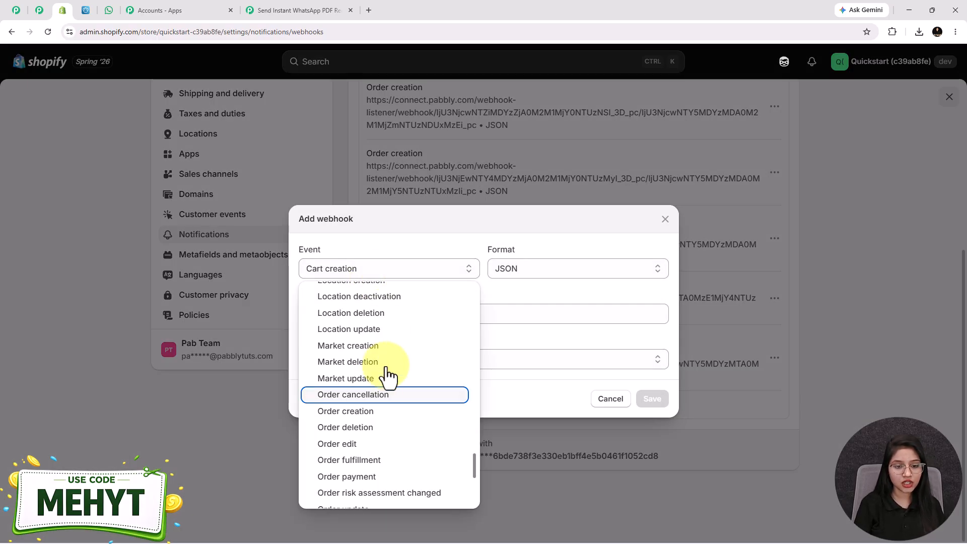
pyautogui.click(366, 411)
pyautogui.click(508, 272)
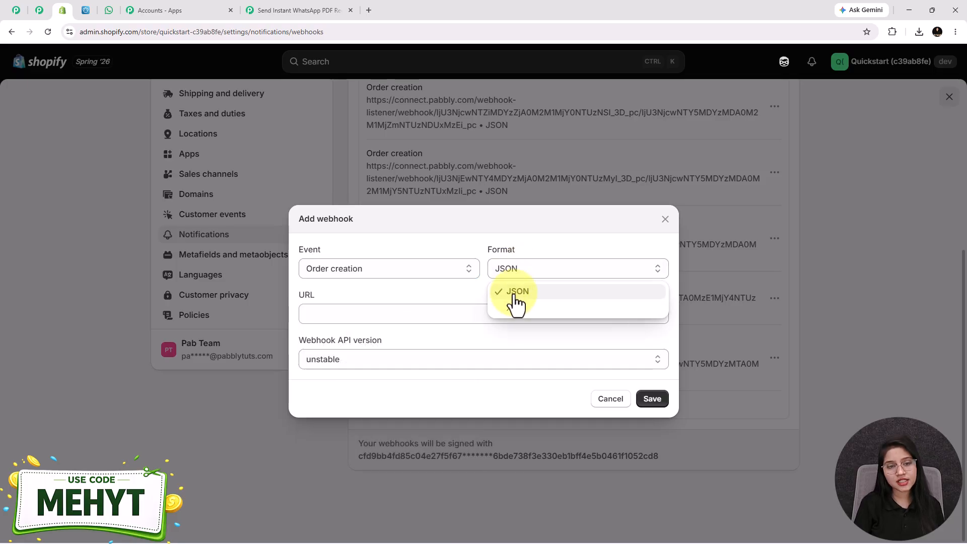
pyautogui.click(515, 293)
pyautogui.click(361, 313)
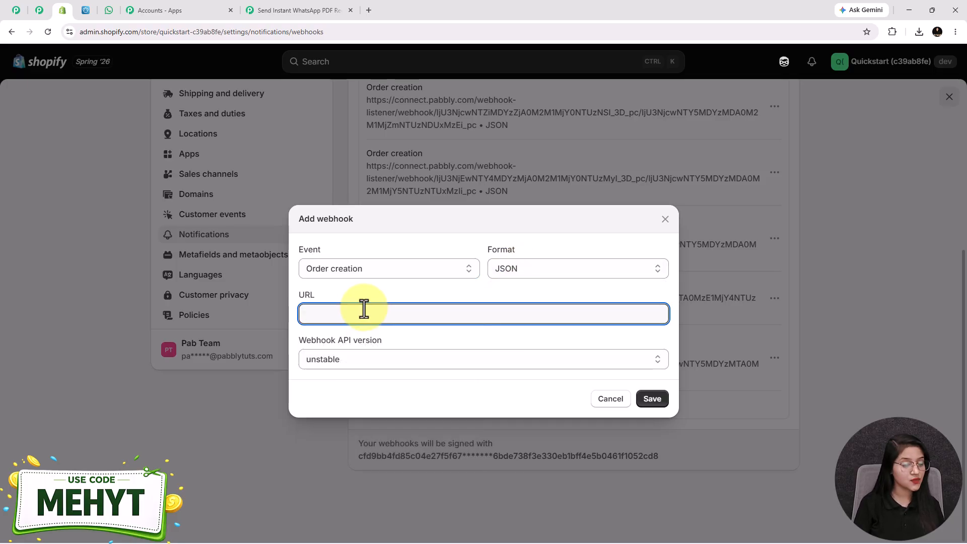
pyautogui.hotkey('ctrl', 'v')
pyautogui.click(298, 10)
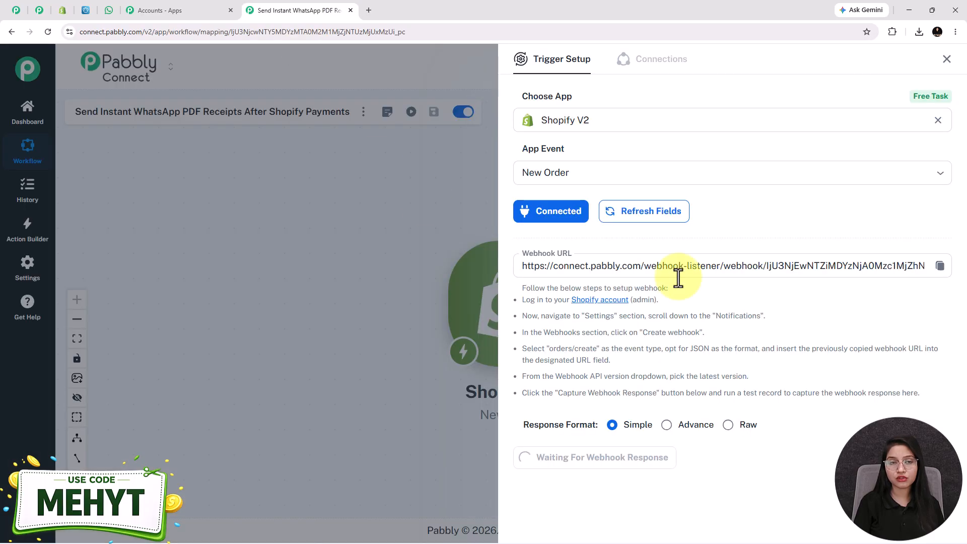
pyautogui.click(62, 12)
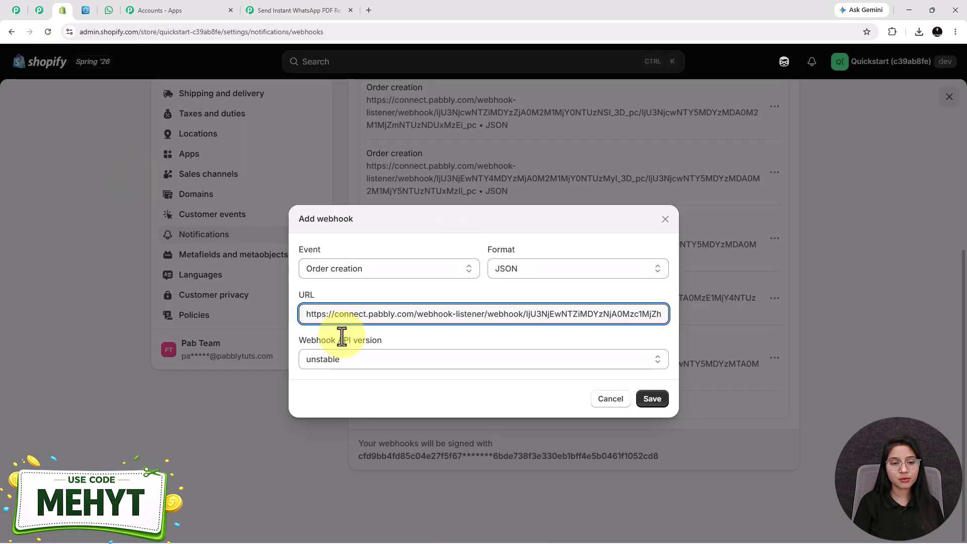
pyautogui.click(361, 360)
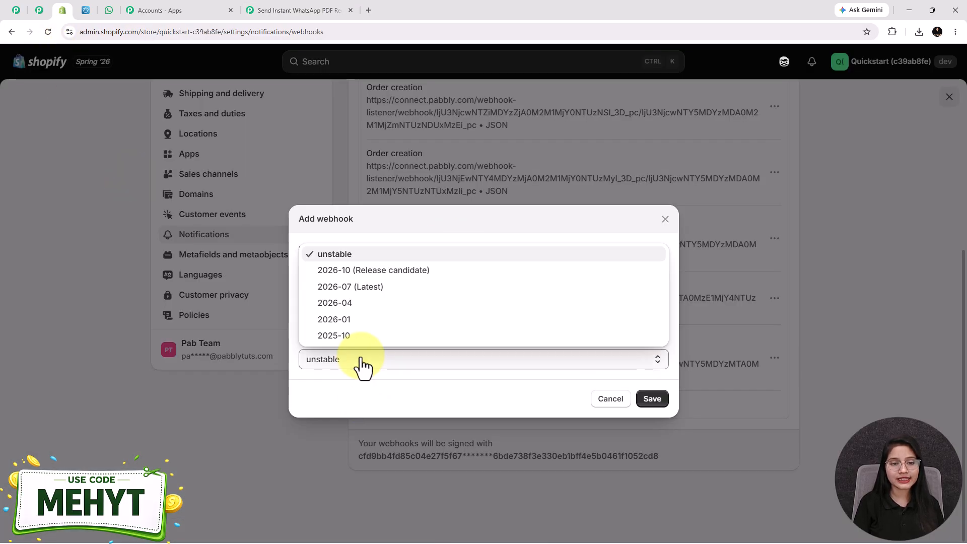
pyautogui.click(353, 286)
pyautogui.click(652, 399)
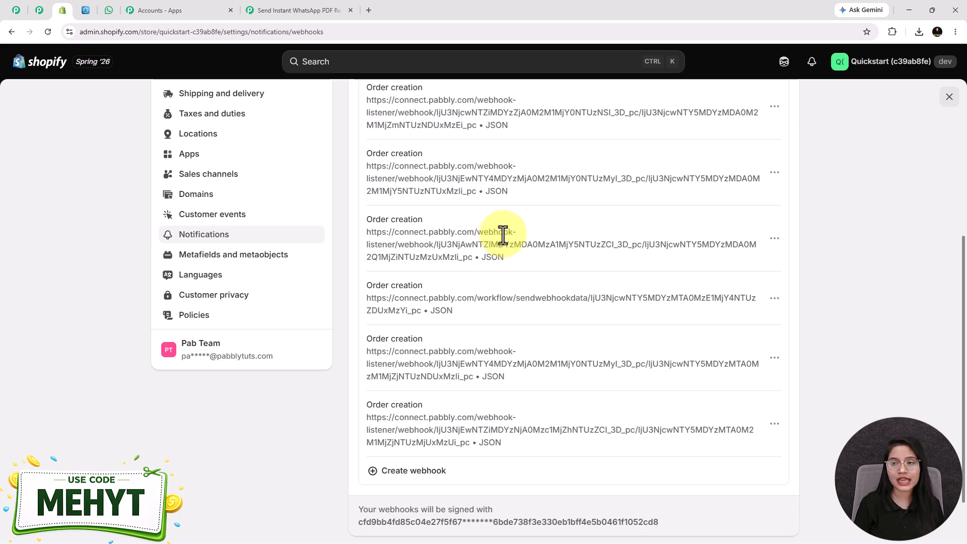
# Open the online storefront and choose Buy it now on the Butterfly Necklace.
pyautogui.click(949, 97)
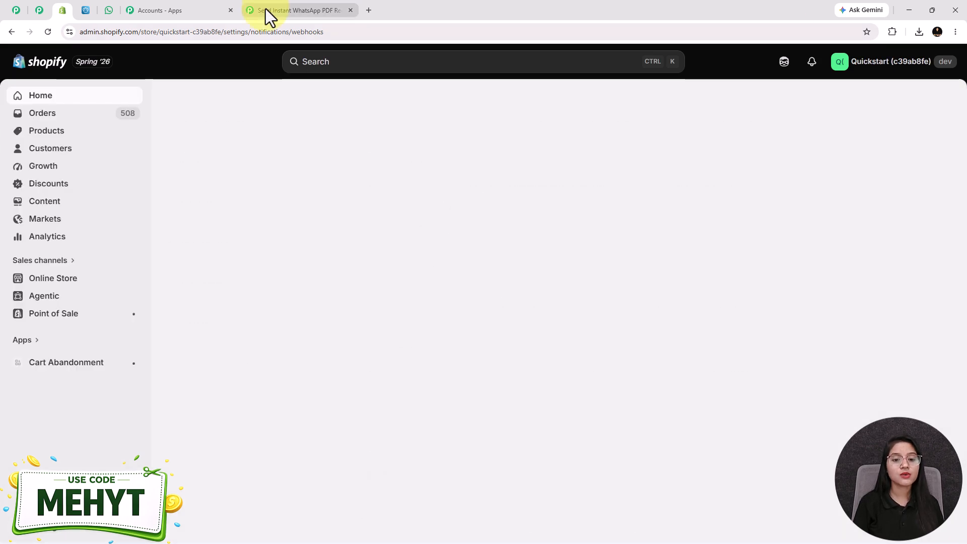
pyautogui.click(282, 10)
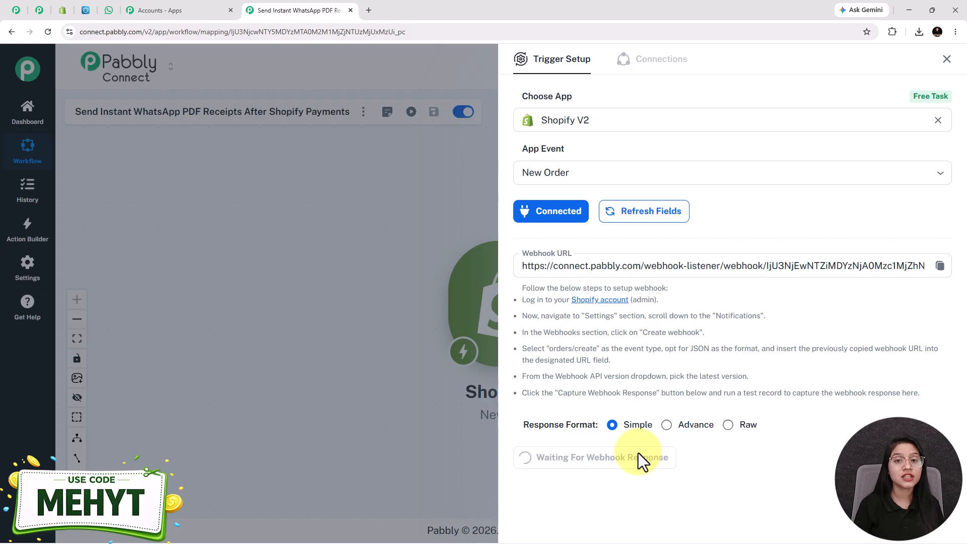
pyautogui.click(63, 10)
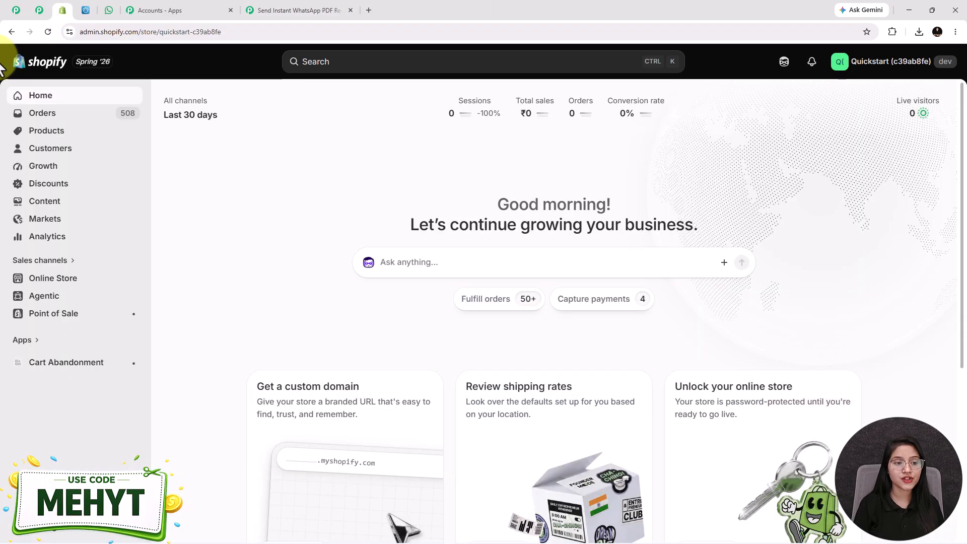
pyautogui.click(135, 277)
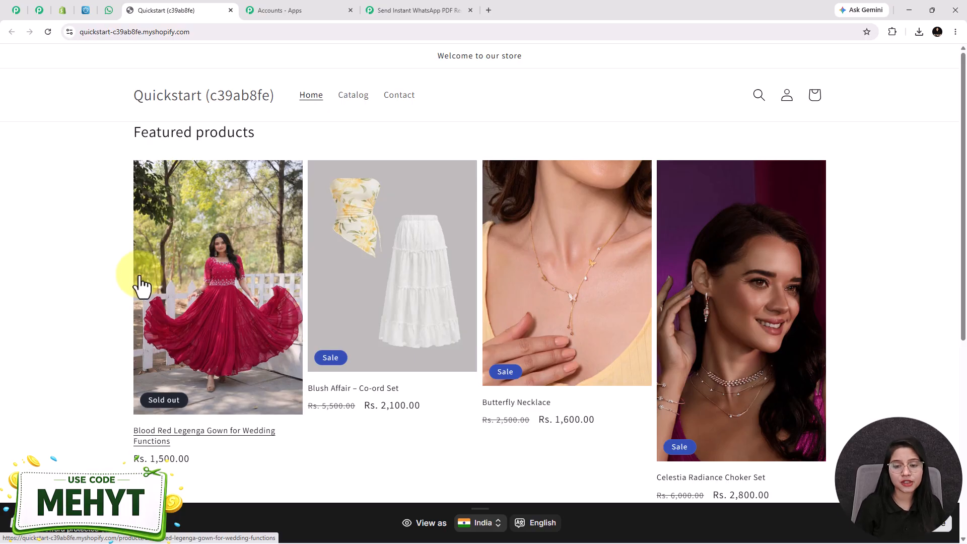
pyautogui.click(574, 335)
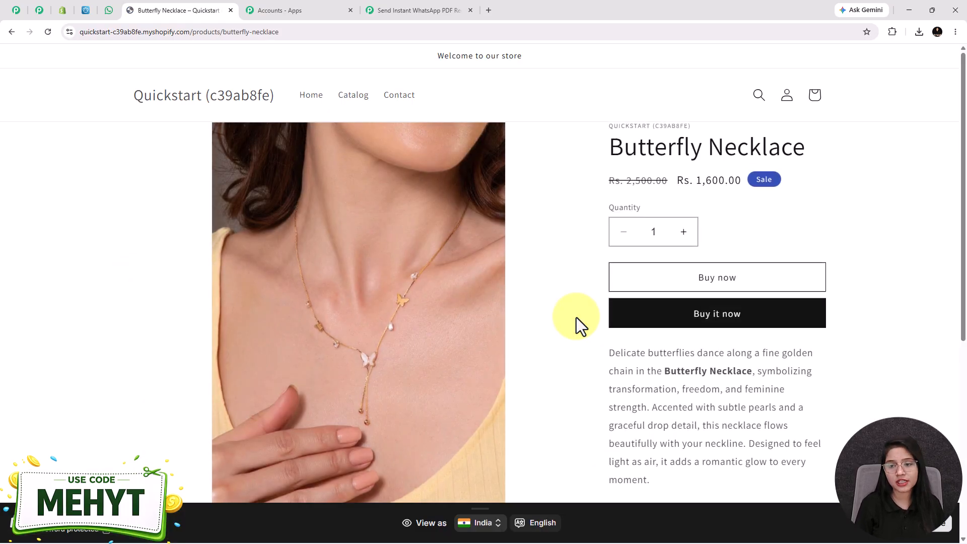
pyautogui.click(726, 319)
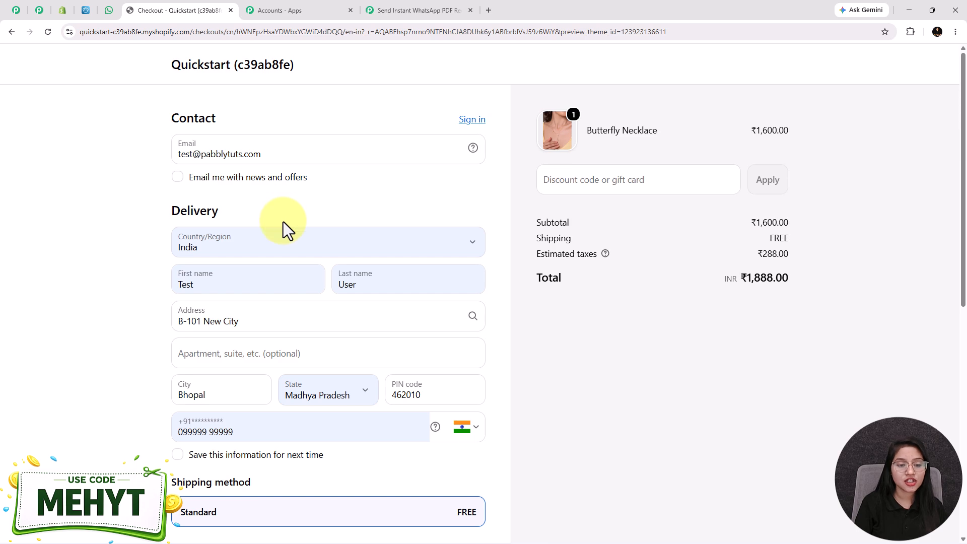
# Complete checkout with the test card details and pay ₹1,888.00 for the necklace.
pyautogui.scroll(-1, 283, 222)
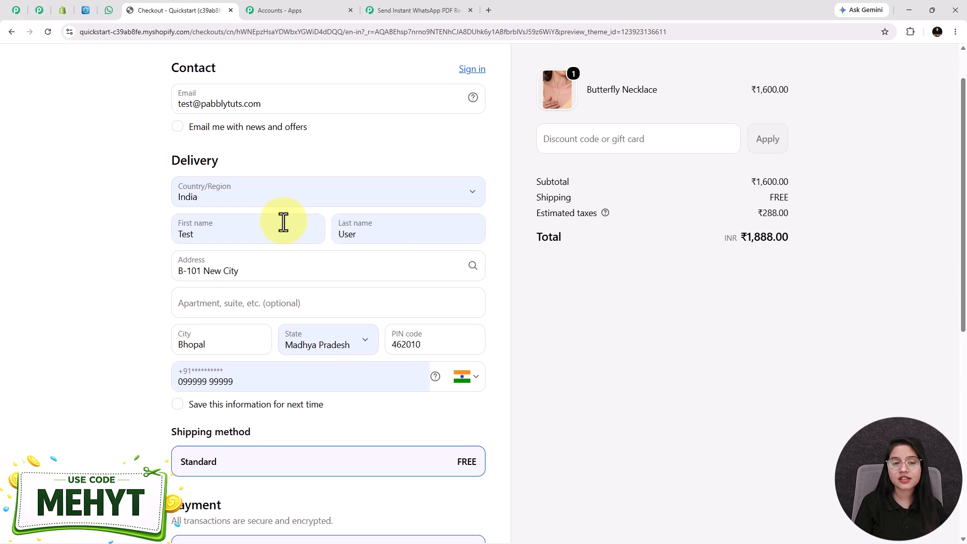
pyautogui.scroll(-3, 412, 233)
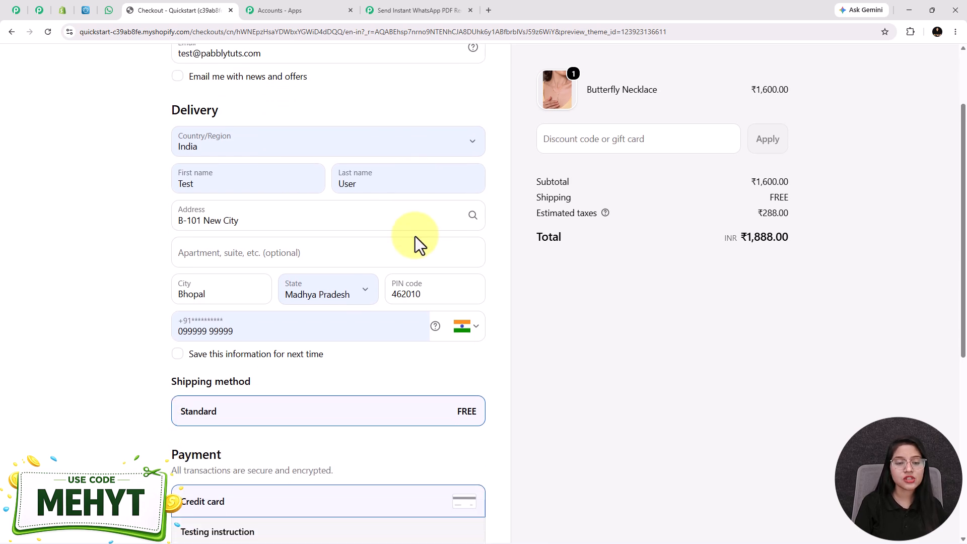
pyautogui.scroll(-3, 344, 303)
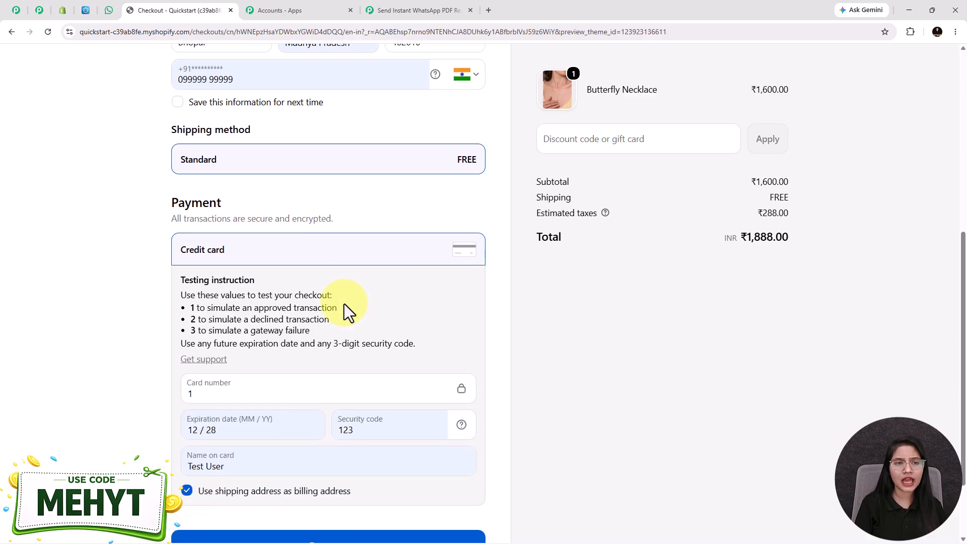
pyautogui.scroll(4, 344, 304)
pyautogui.scroll(-6, 344, 304)
pyautogui.click(320, 455)
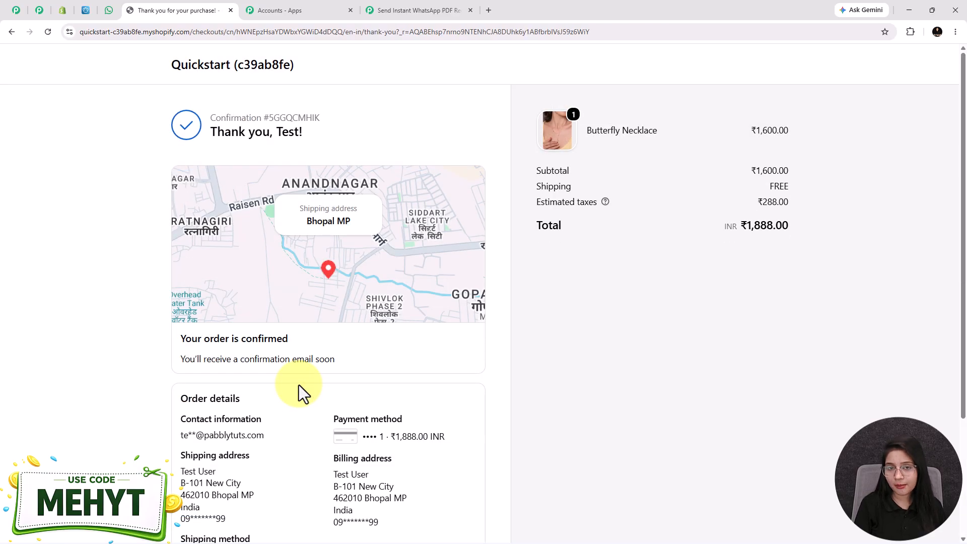
pyautogui.scroll(-3, 353, 408)
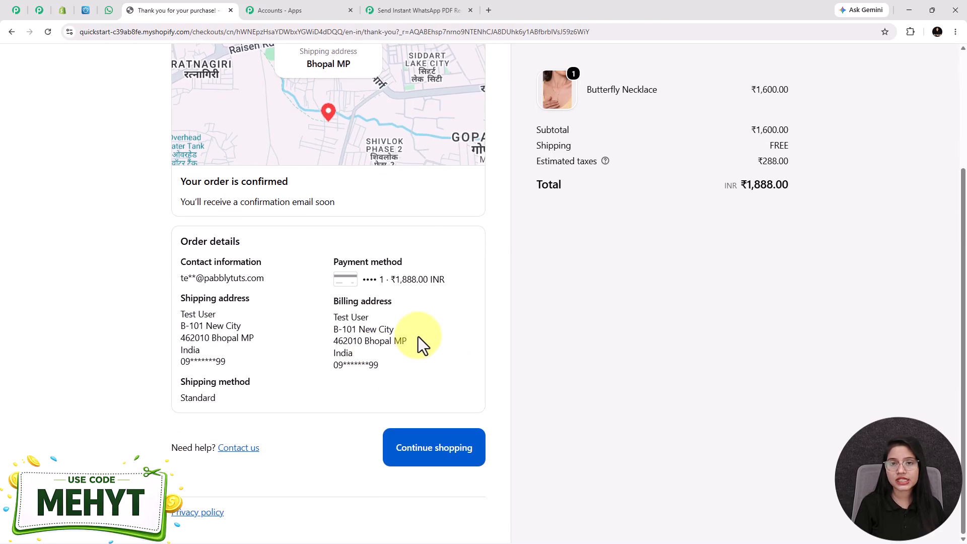
pyautogui.scroll(3, 580, 393)
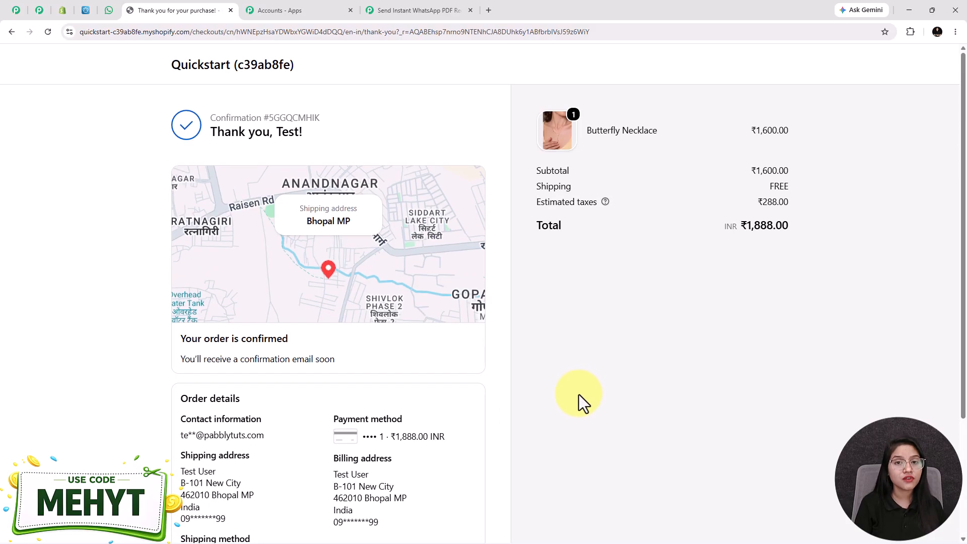
pyautogui.click(421, 16)
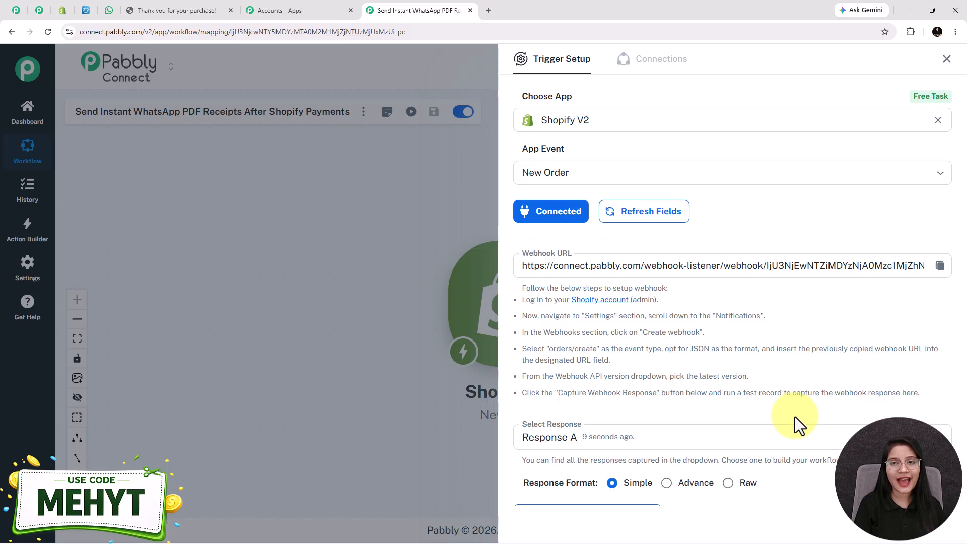
# Review the captured Shopify New Order response fields, then close Trigger Setup to return to the canvas.
pyautogui.scroll(-6, 795, 418)
pyautogui.scroll(-15, 781, 360)
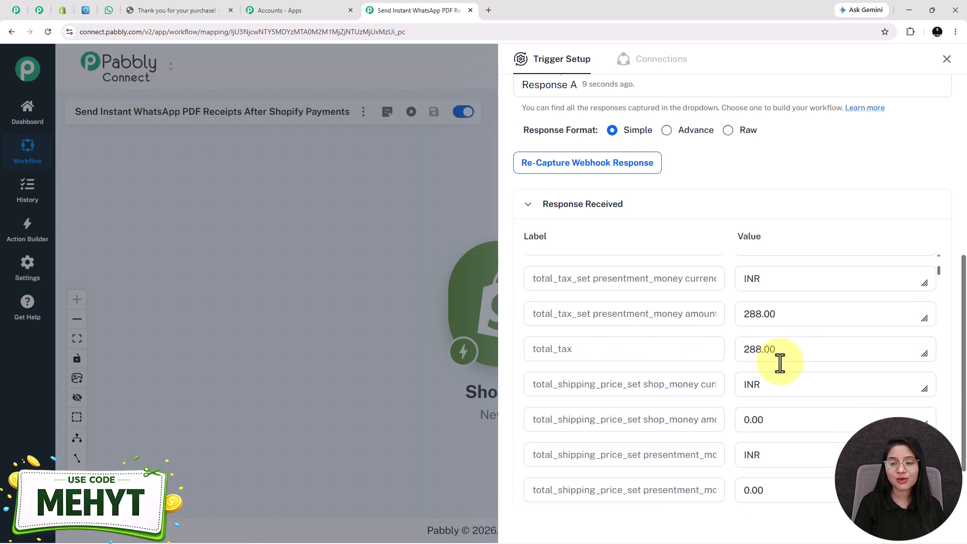
pyautogui.scroll(-10, 782, 372)
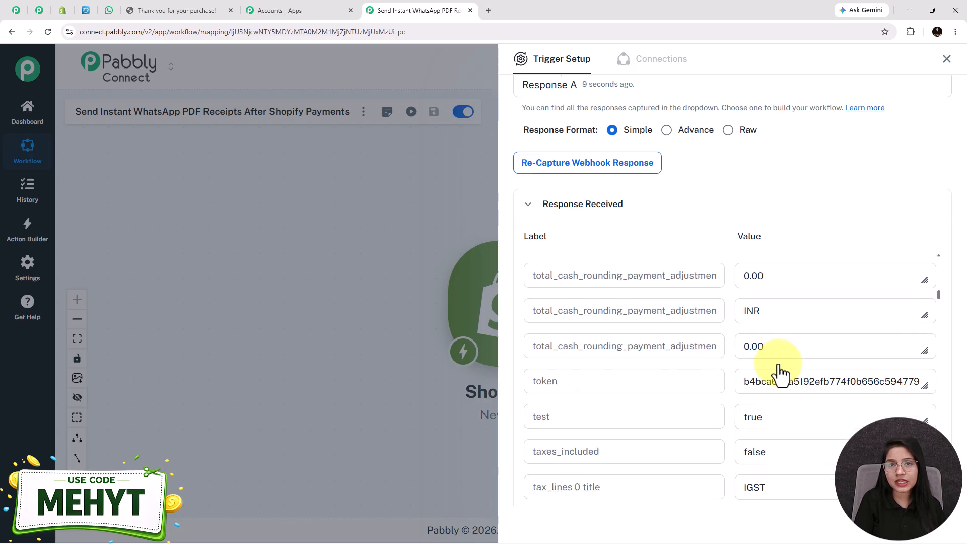
pyautogui.scroll(-8, 782, 373)
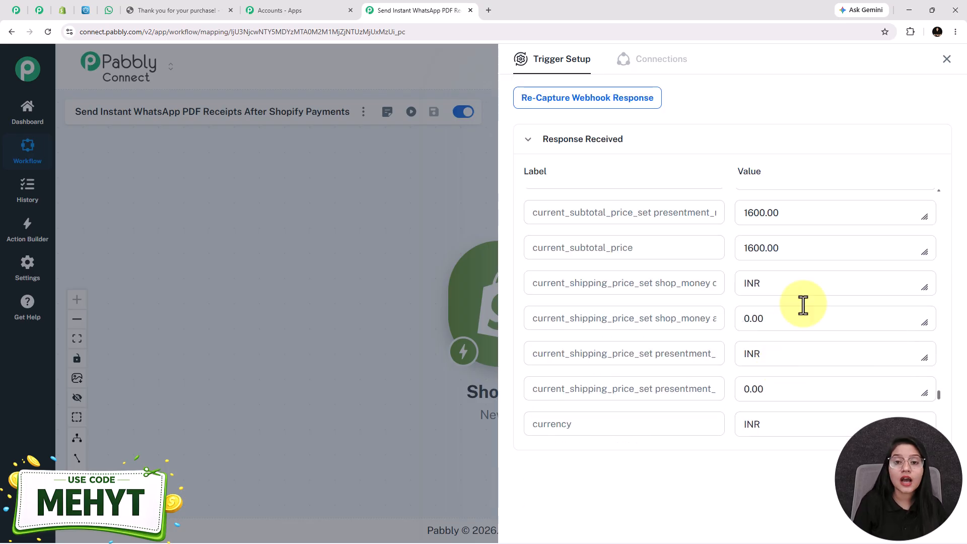
pyautogui.scroll(-2, 803, 305)
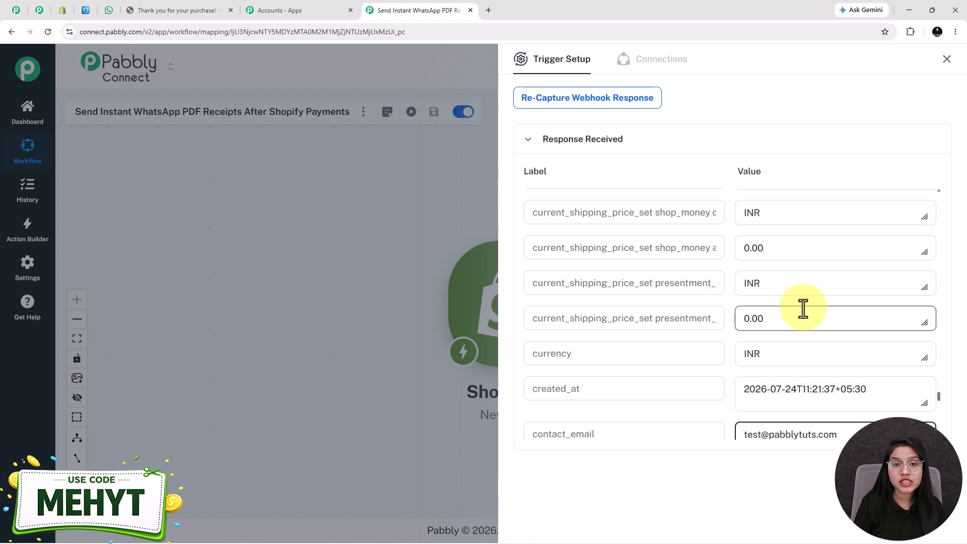
pyautogui.scroll(-2, 805, 308)
pyautogui.scroll(-2, 804, 308)
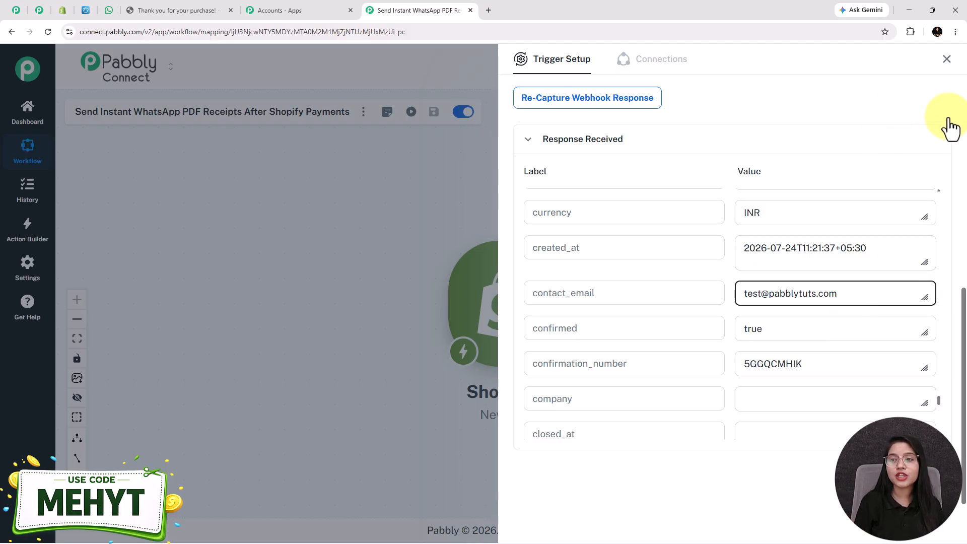
pyautogui.click(948, 59)
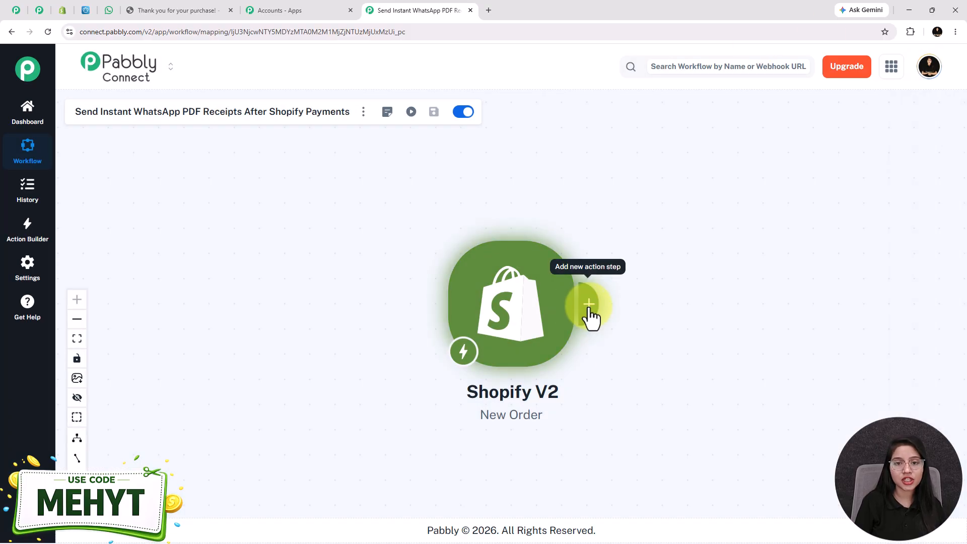
# Add a DateTime Formatter action after Shopify with the Format Date with Time Zone event and connect it.
pyautogui.click(590, 317)
pyautogui.write('date')
pyautogui.click(543, 241)
pyautogui.click(618, 173)
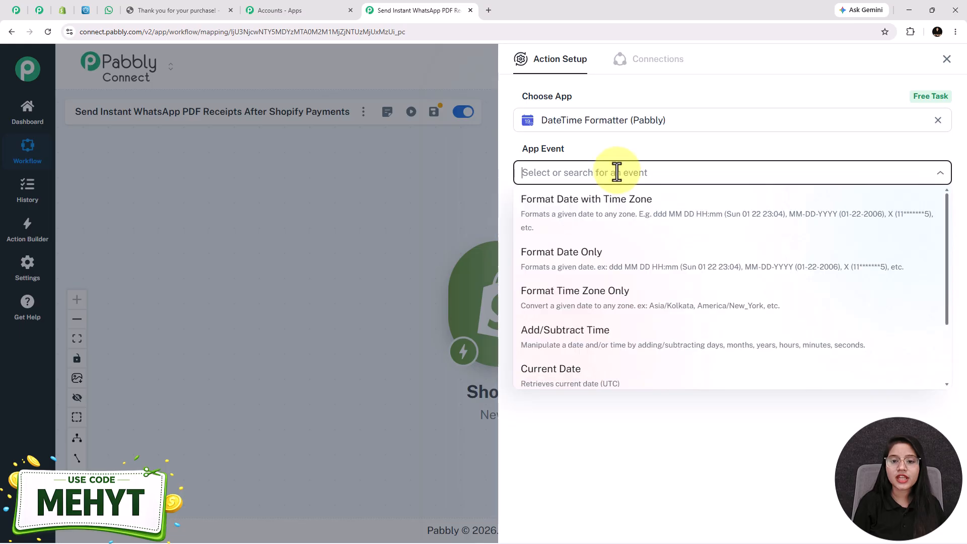
pyautogui.click(608, 216)
pyautogui.click(546, 218)
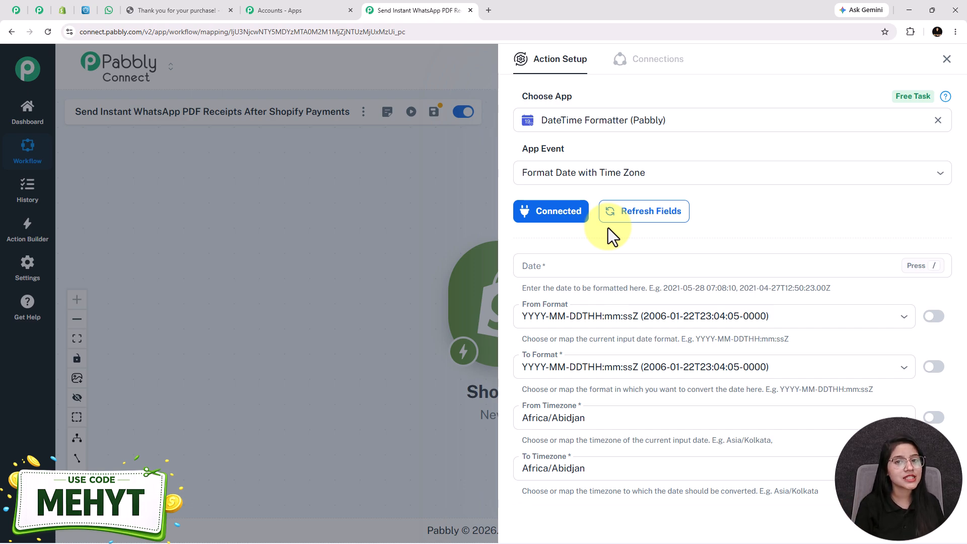
# Map the Shopify customer updated_at value into the Date field.
pyautogui.click(573, 272)
pyautogui.write('/custo')
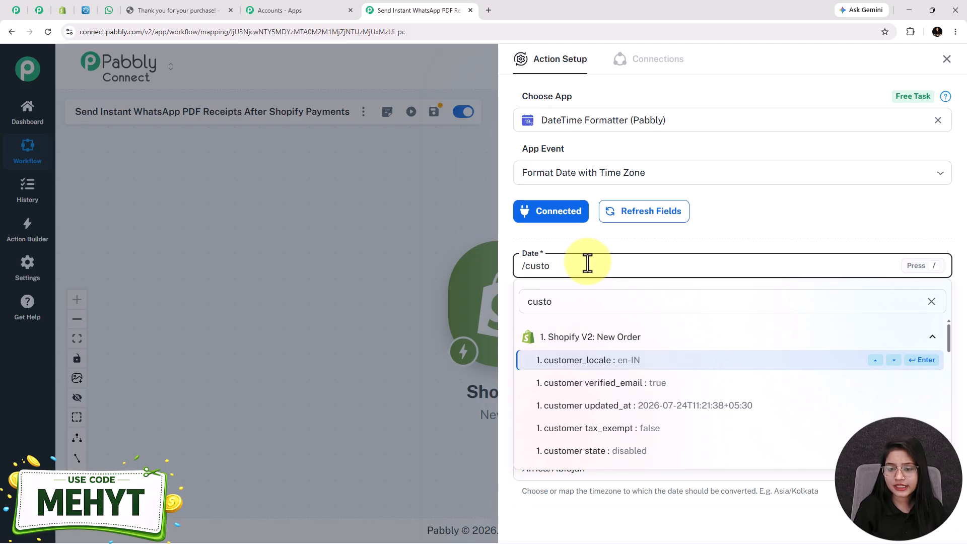
pyautogui.click(617, 406)
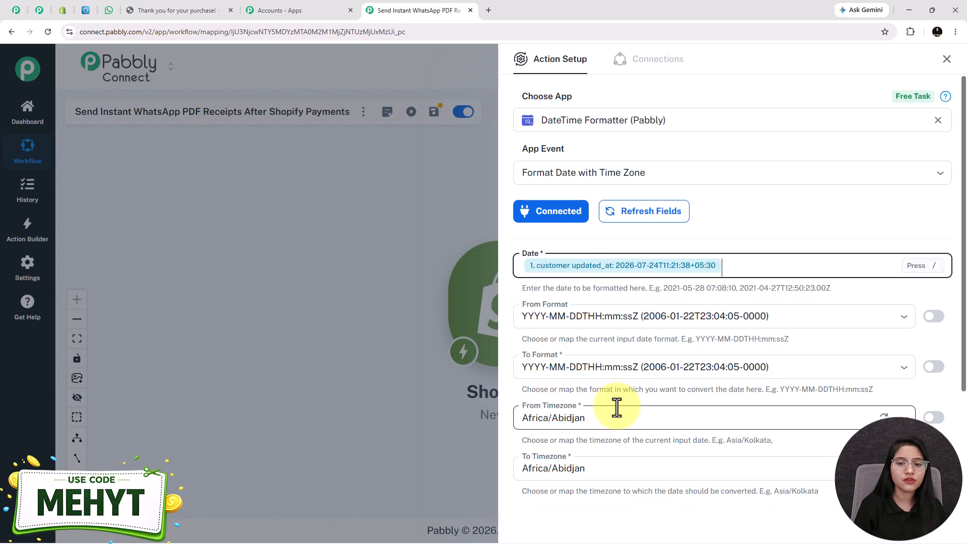
pyautogui.click(729, 266)
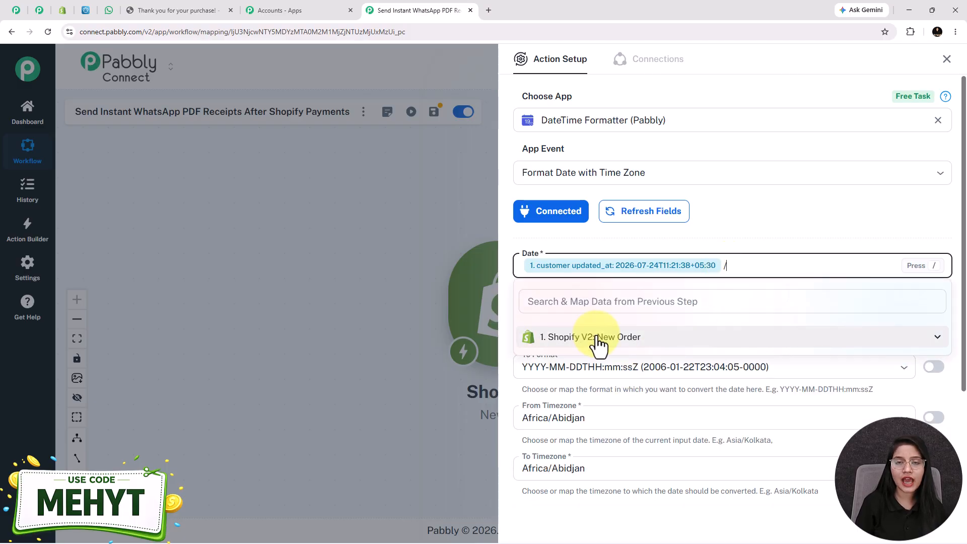
pyautogui.click(633, 338)
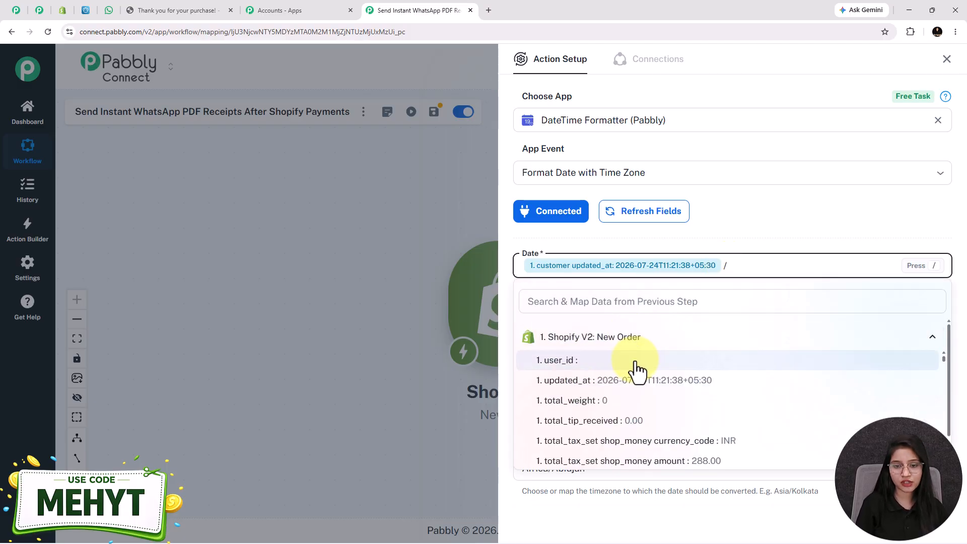
pyautogui.scroll(-4, 637, 370)
pyautogui.scroll(-4, 652, 395)
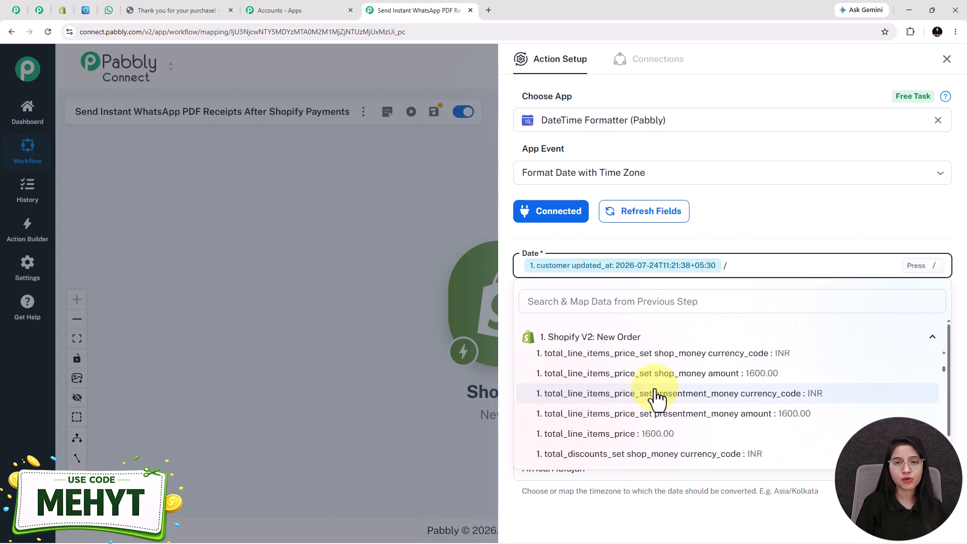
pyautogui.click(737, 272)
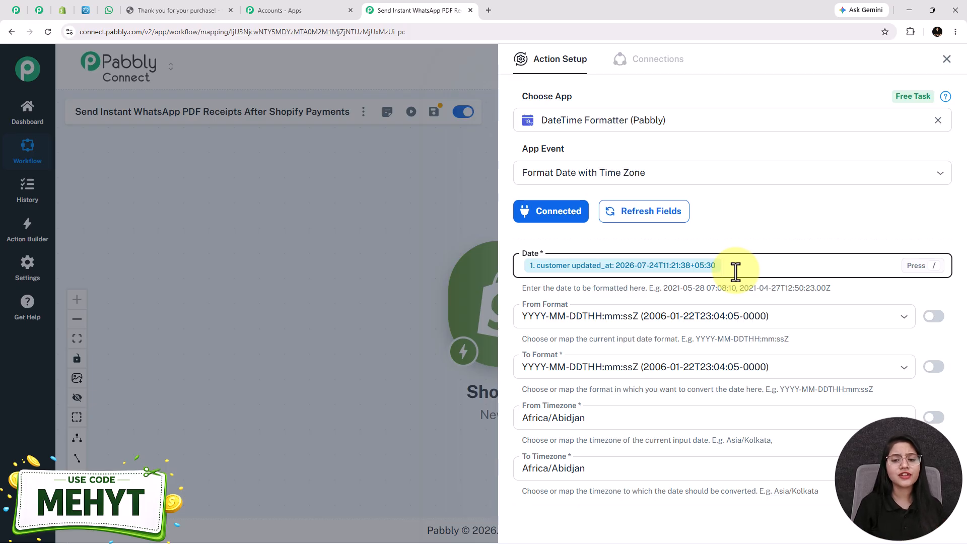
# Keep the existing input date format and set the output format to DD MMM YYYY.
pyautogui.click(633, 320)
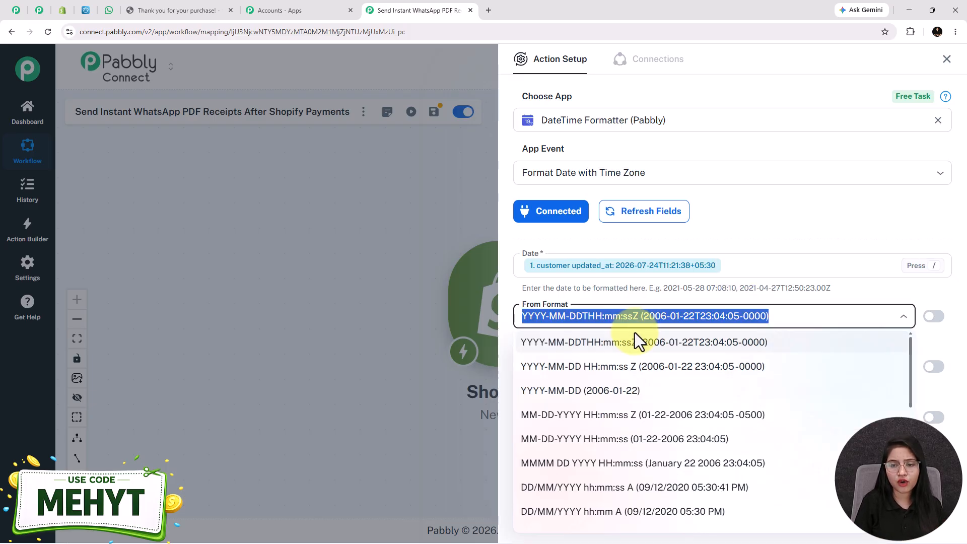
pyautogui.click(635, 335)
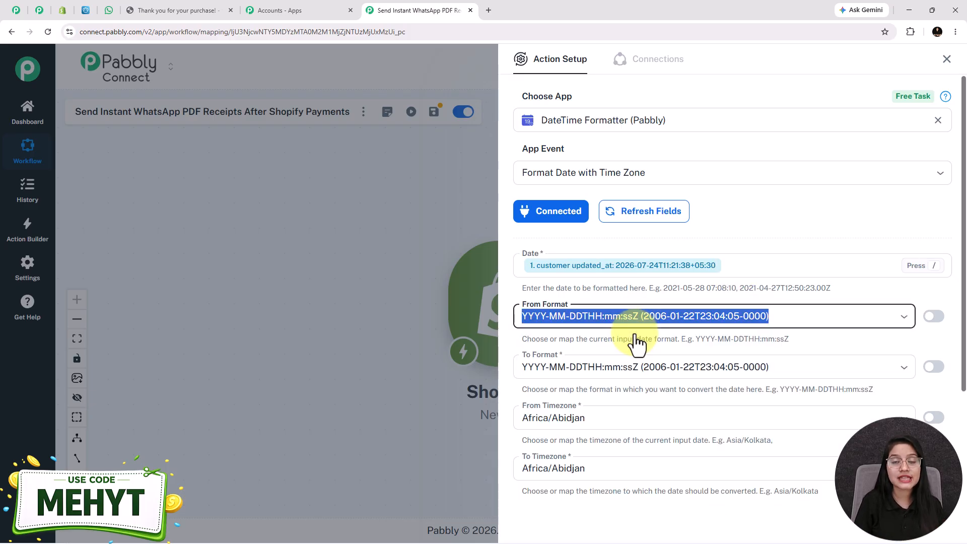
pyautogui.click(597, 316)
pyautogui.click(593, 340)
pyautogui.scroll(-2, 596, 322)
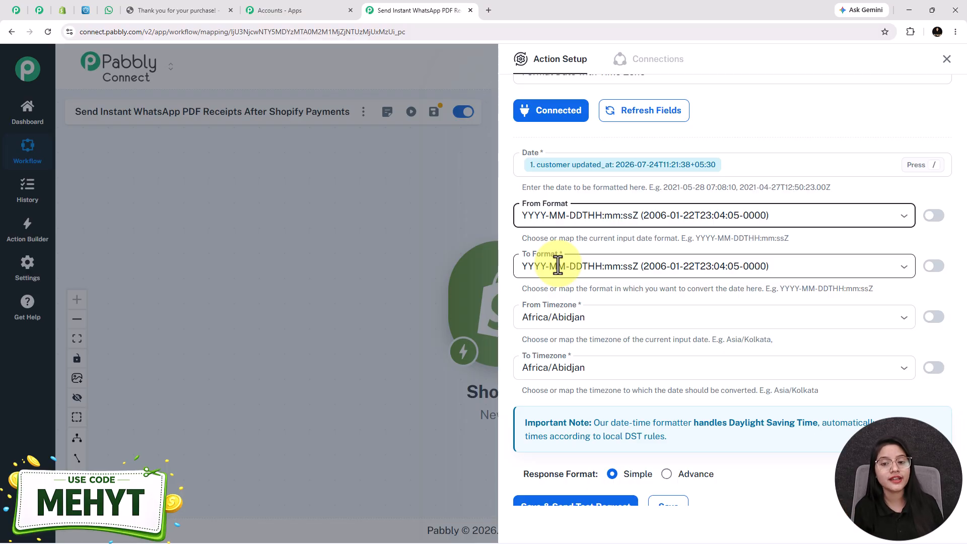
pyautogui.click(558, 266)
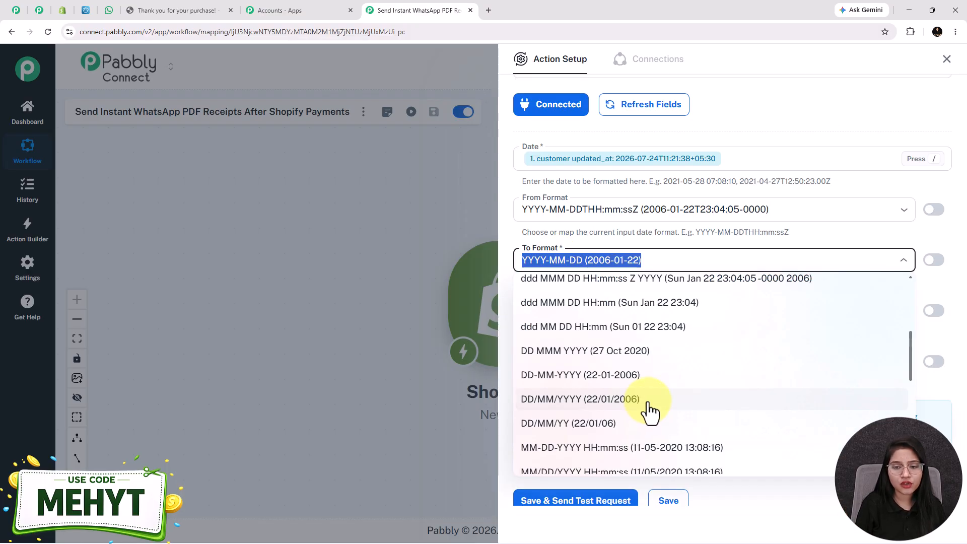
pyautogui.click(574, 352)
# Convert the date from the Etc/UTC timezone to Asia/Kolkata.
pyautogui.click(574, 311)
pyautogui.write('utc')
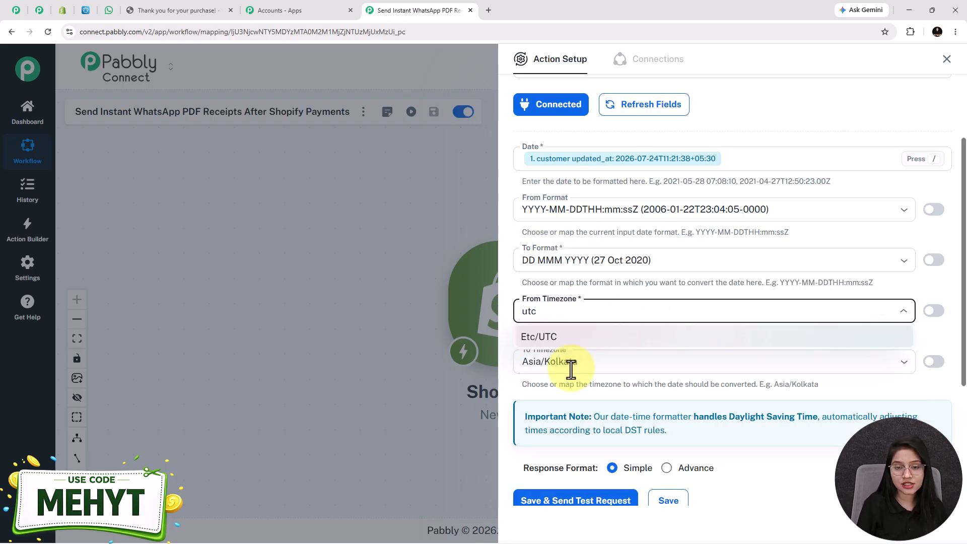
pyautogui.click(557, 342)
pyautogui.click(558, 364)
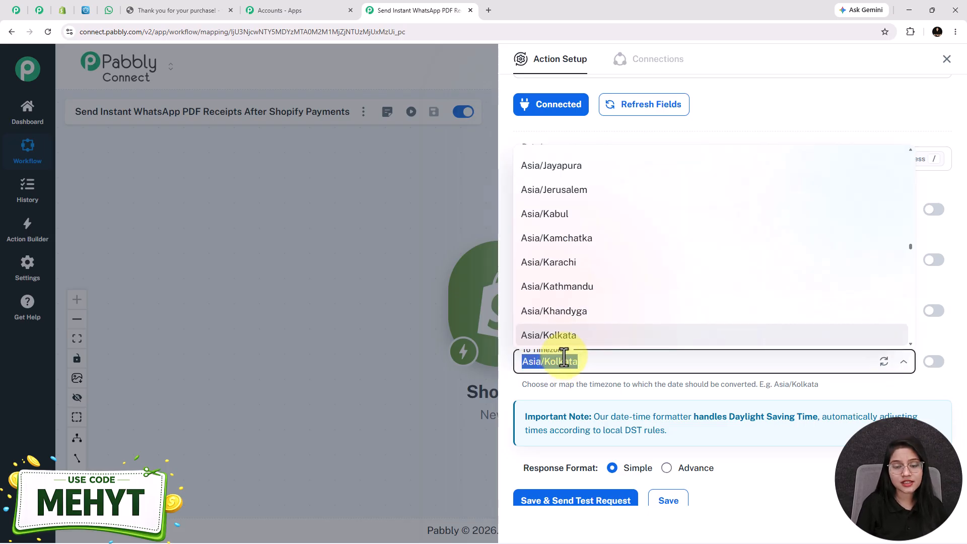
pyautogui.click(622, 393)
# Save and test the step, confirming the result 24 Jul 2026, then close the action setup.
pyautogui.scroll(-1, 579, 376)
pyautogui.click(583, 450)
pyautogui.click(623, 462)
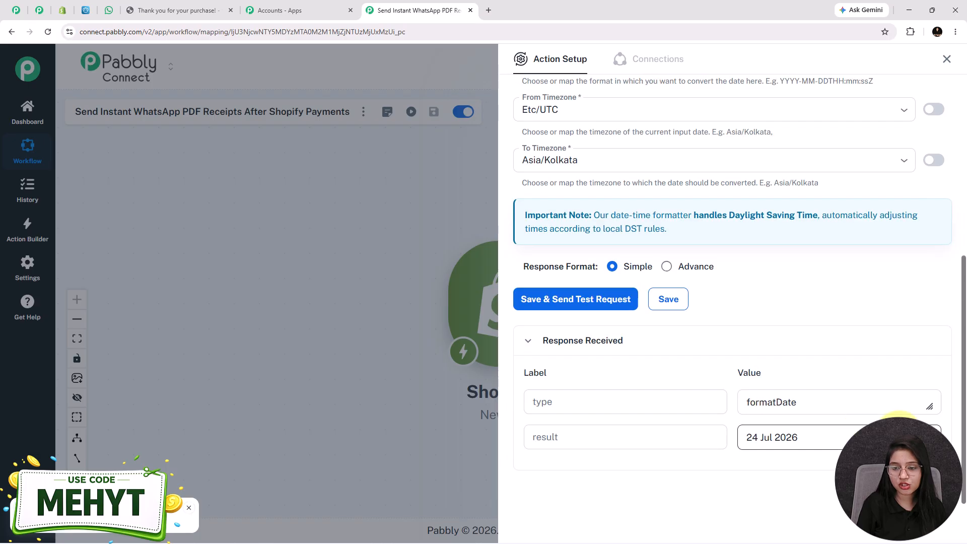
pyautogui.moveTo(832, 437); pyautogui.dragTo(739, 463)
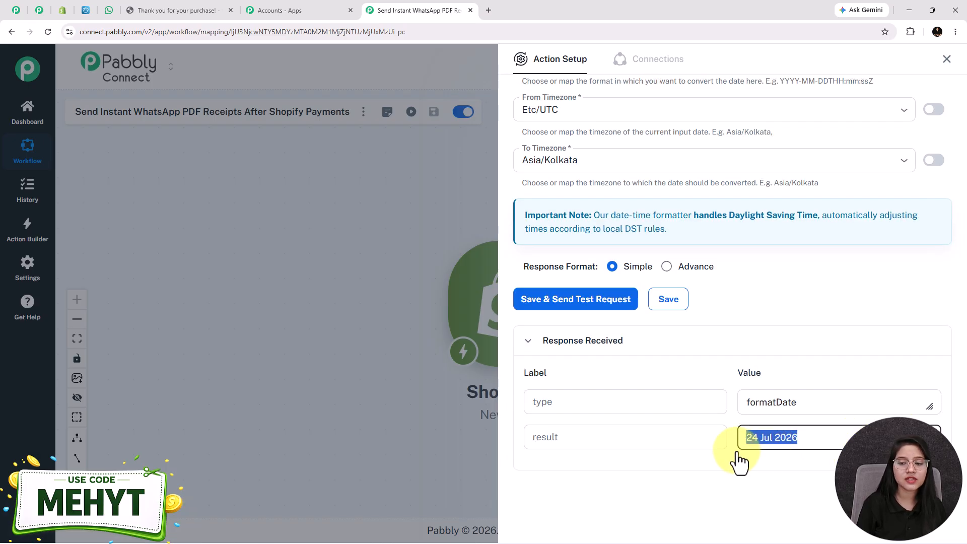
pyautogui.scroll(3, 625, 335)
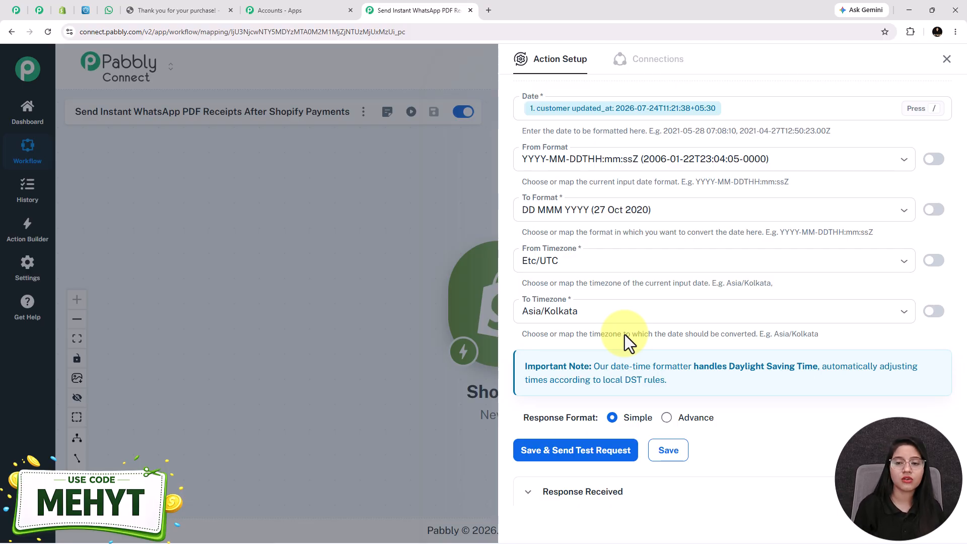
pyautogui.click(600, 214)
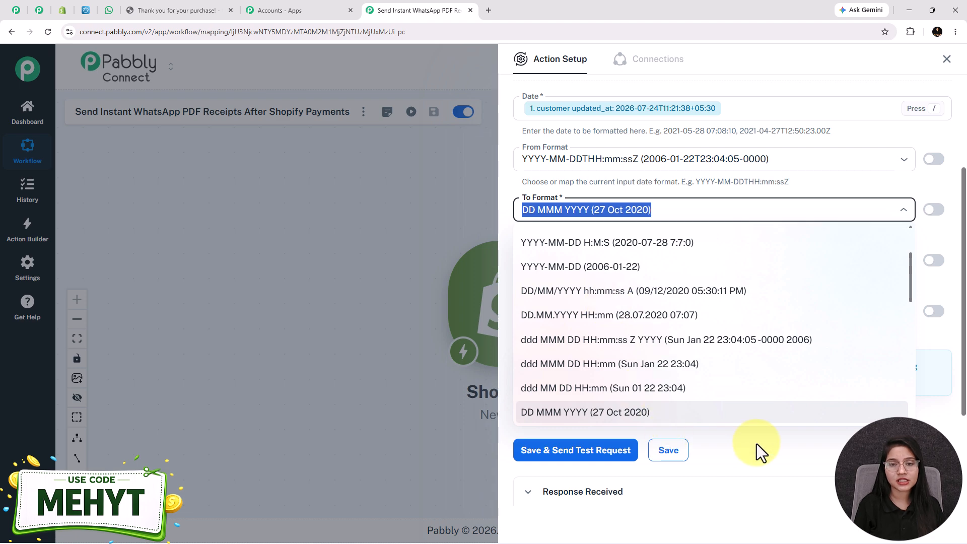
pyautogui.click(741, 411)
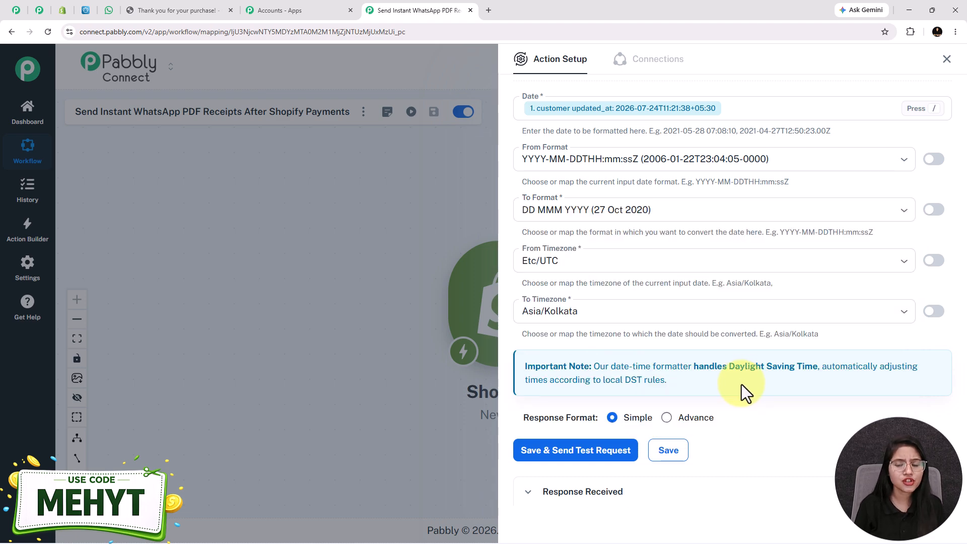
pyautogui.scroll(2, 741, 384)
pyautogui.click(947, 59)
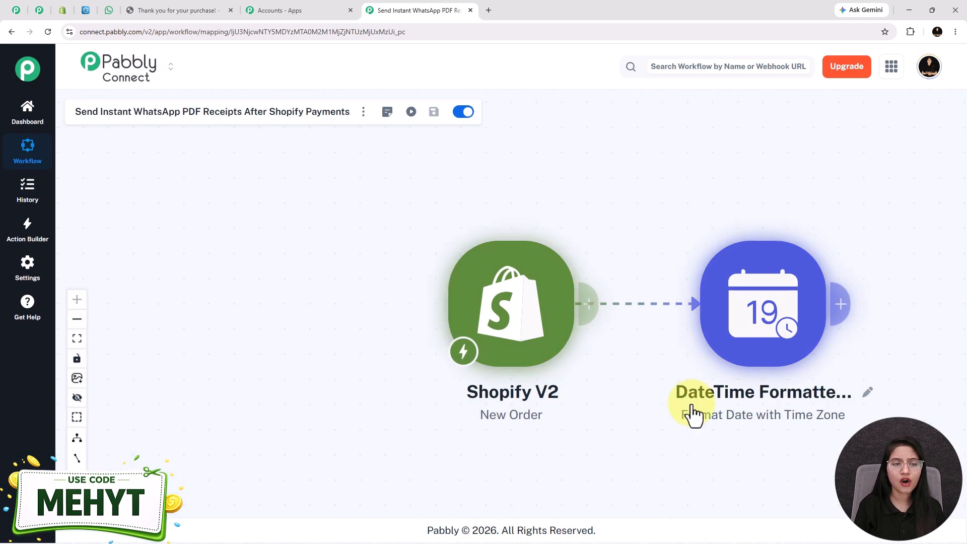
# Add a PDFMonkey action with the Custom API Request (Beta) event after the date formatter.
pyautogui.click(589, 289)
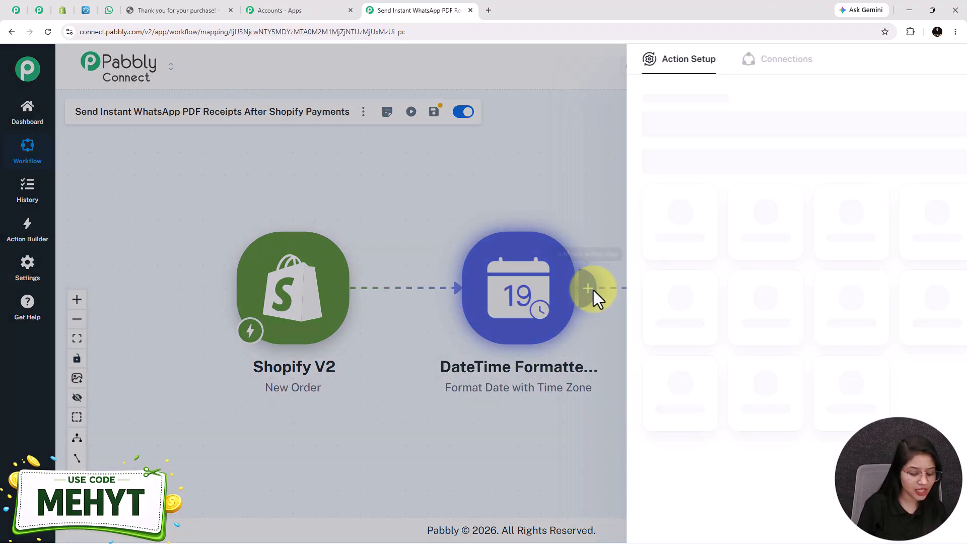
pyautogui.write('pdf')
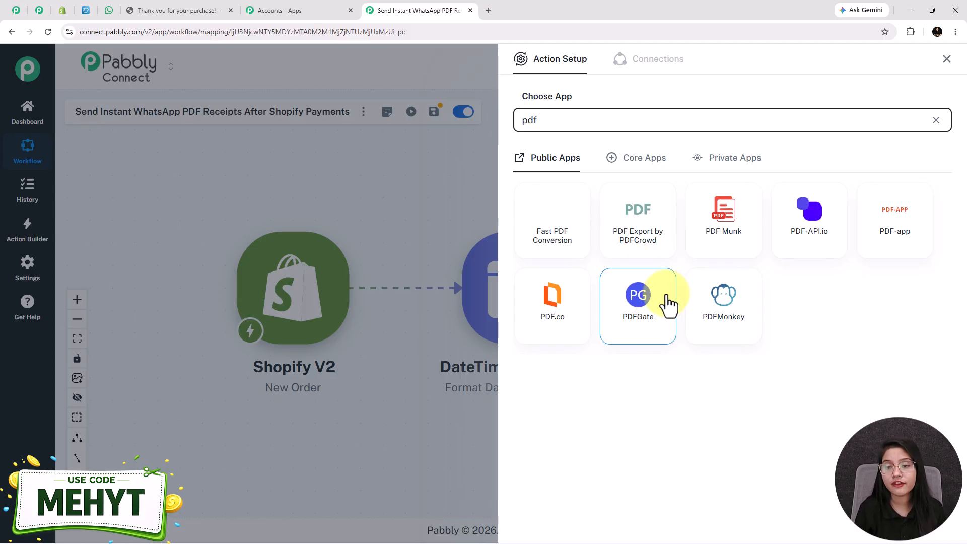
pyautogui.click(739, 320)
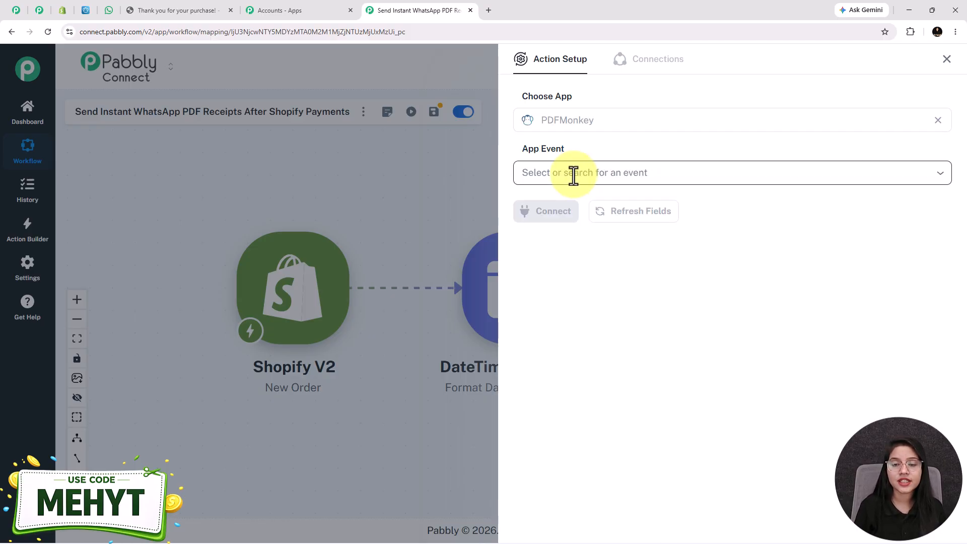
pyautogui.click(575, 177)
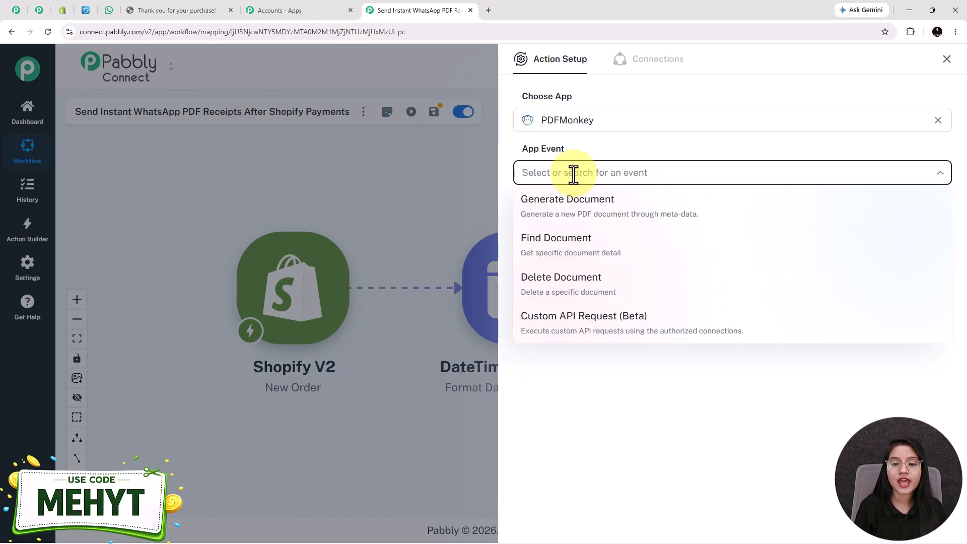
pyautogui.click(563, 327)
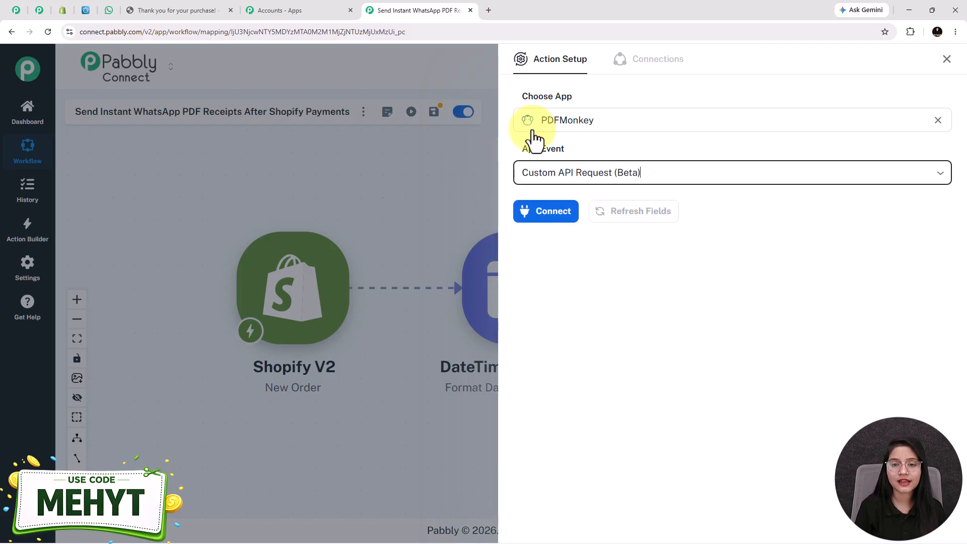
# Start a new PDFMonkey #2 connection and bring up the PDFMonkey dashboard.
pyautogui.click(554, 215)
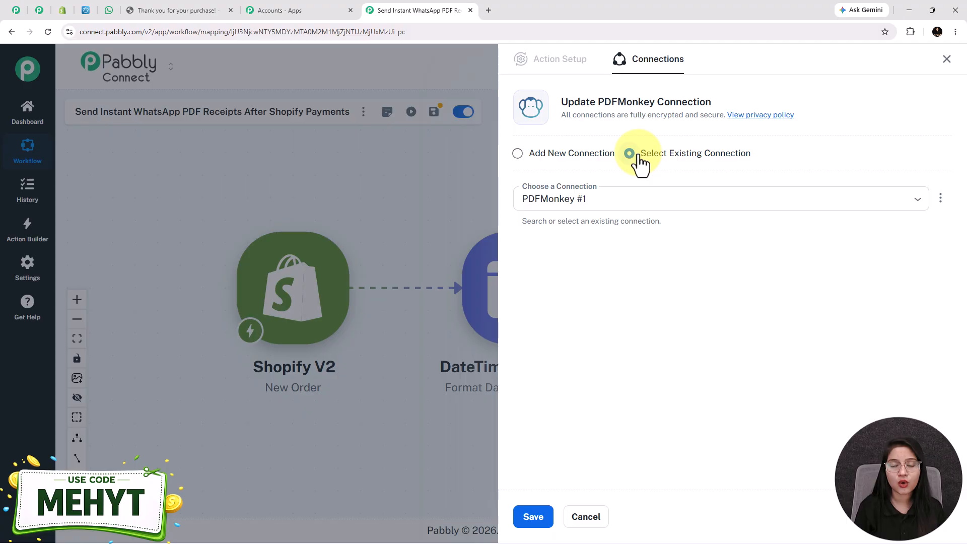
pyautogui.click(517, 153)
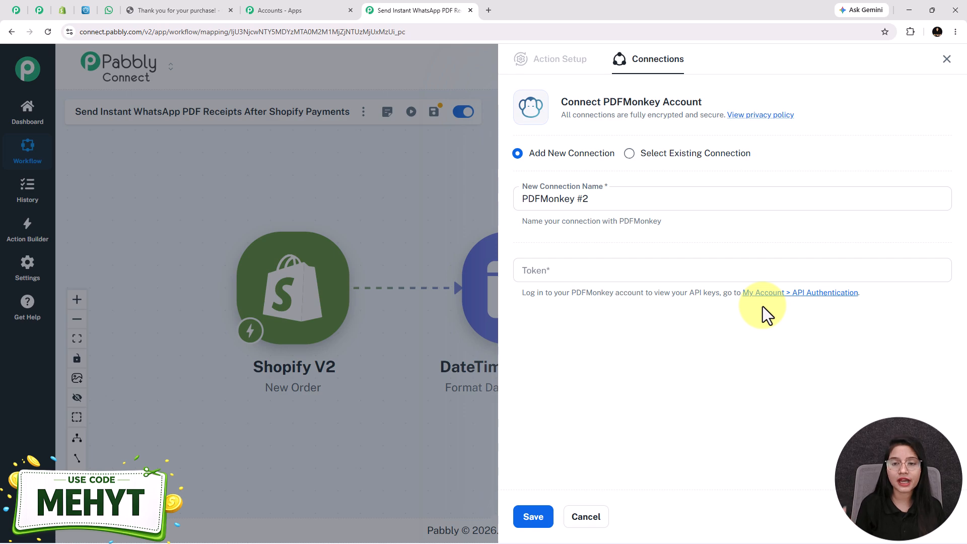
pyautogui.click(84, 10)
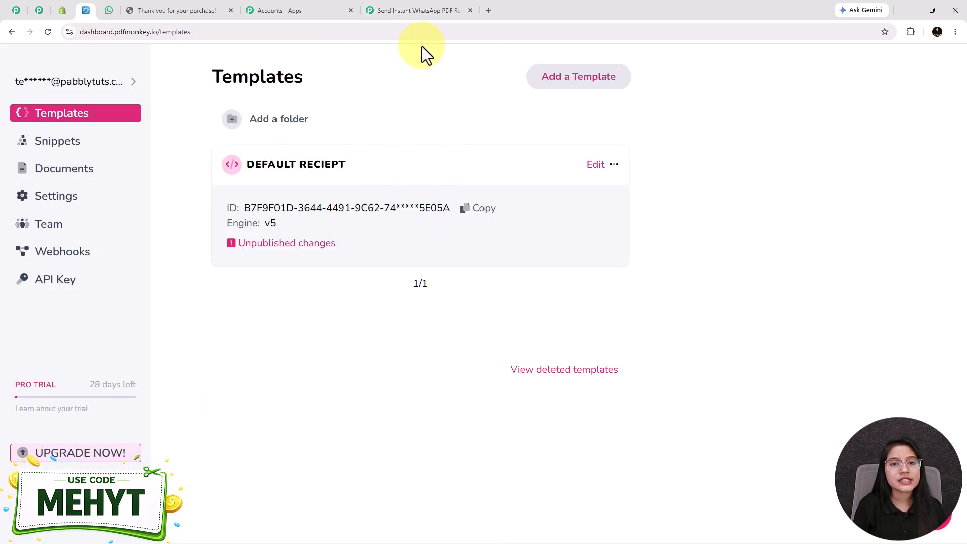
# Copy the API secret key from PDFMonkey's API Key page.
pyautogui.click(435, 10)
pyautogui.click(85, 10)
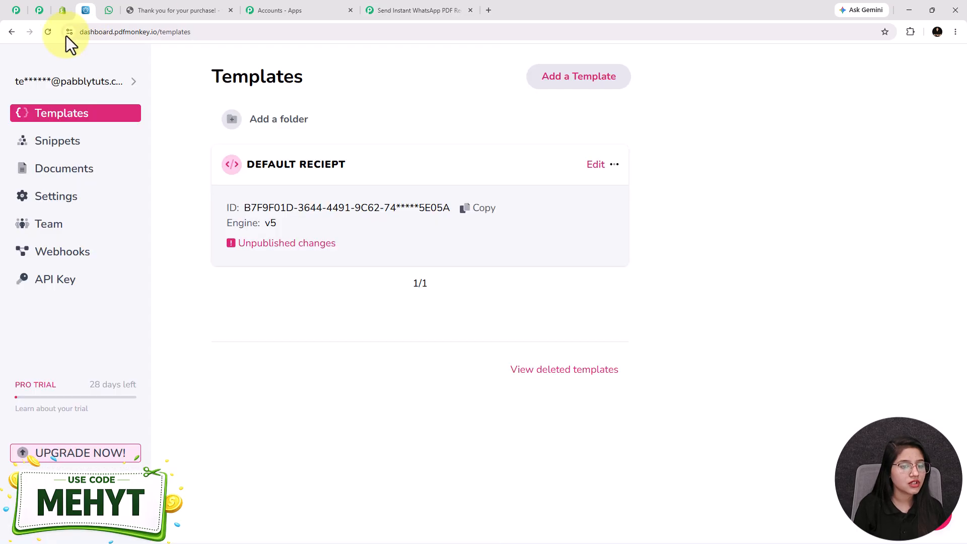
pyautogui.click(57, 288)
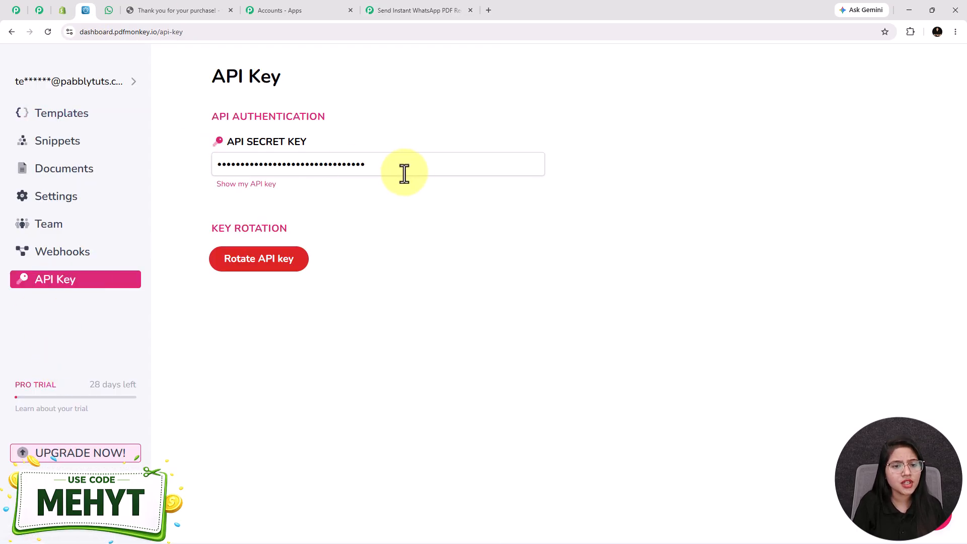
pyautogui.moveTo(407, 164); pyautogui.dragTo(216, 167)
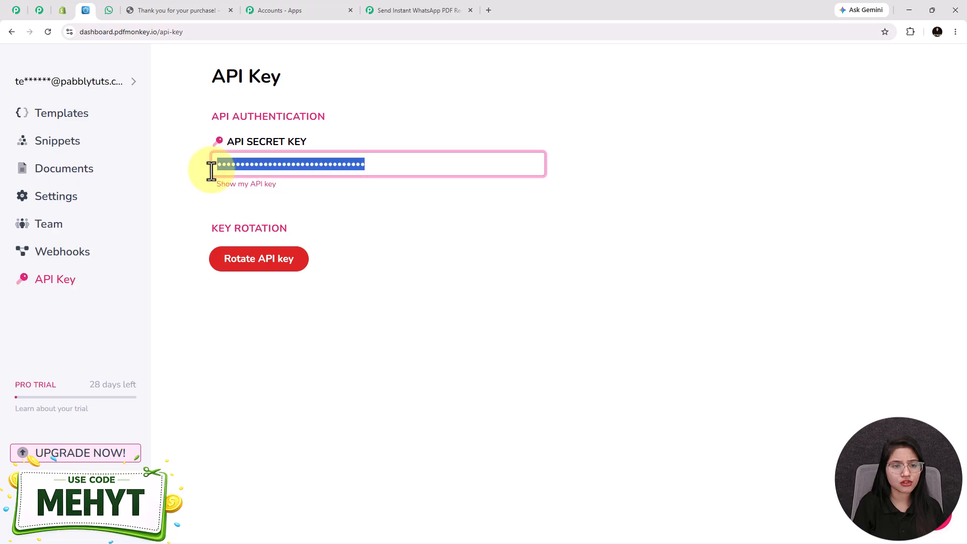
pyautogui.hotkey('ctrl', 'c')
# Paste the API key as the PDFMonkey #2 token and save the connection.
pyautogui.click(398, 11)
pyautogui.click(549, 271)
pyautogui.hotkey('ctrl', 'v')
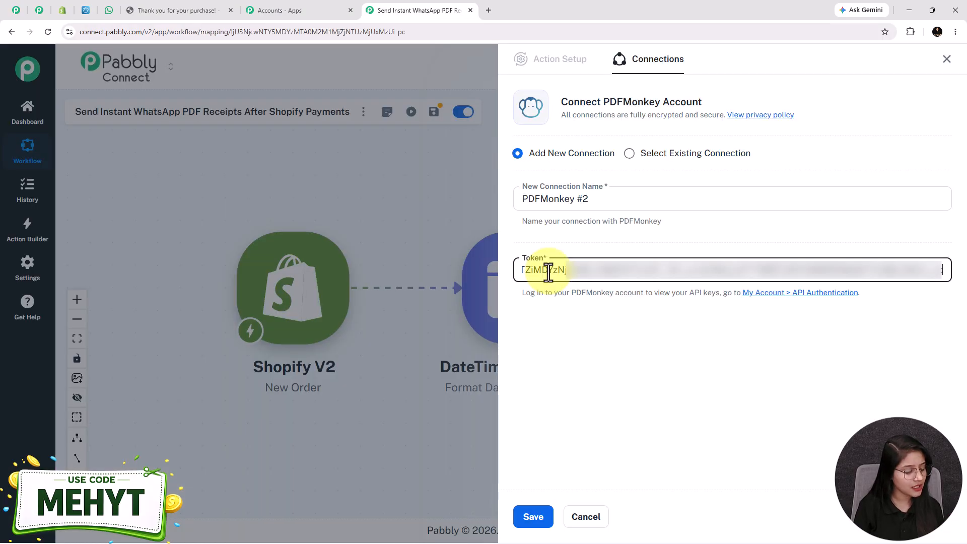
pyautogui.click(533, 517)
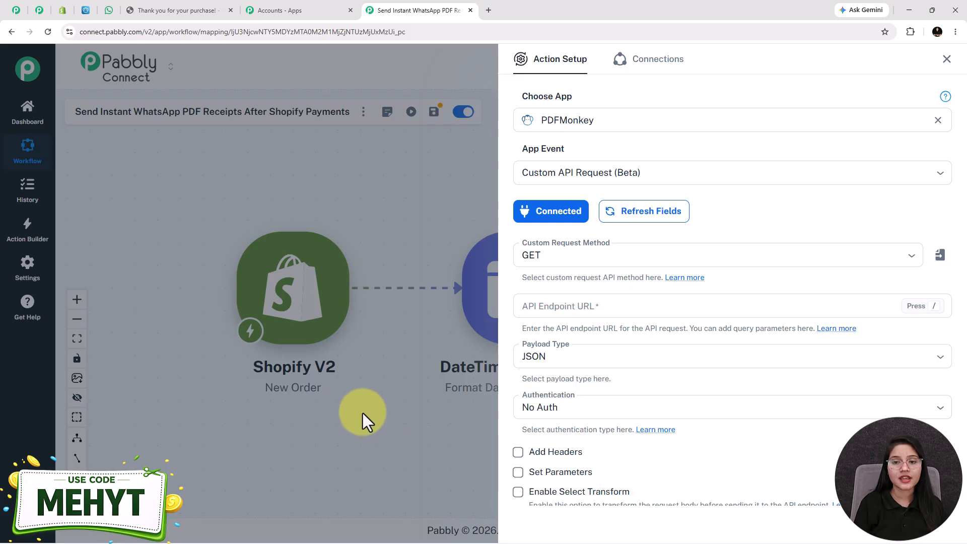
# Set the custom request method to POST.
pyautogui.scroll(-2, 641, 161)
pyautogui.click(638, 163)
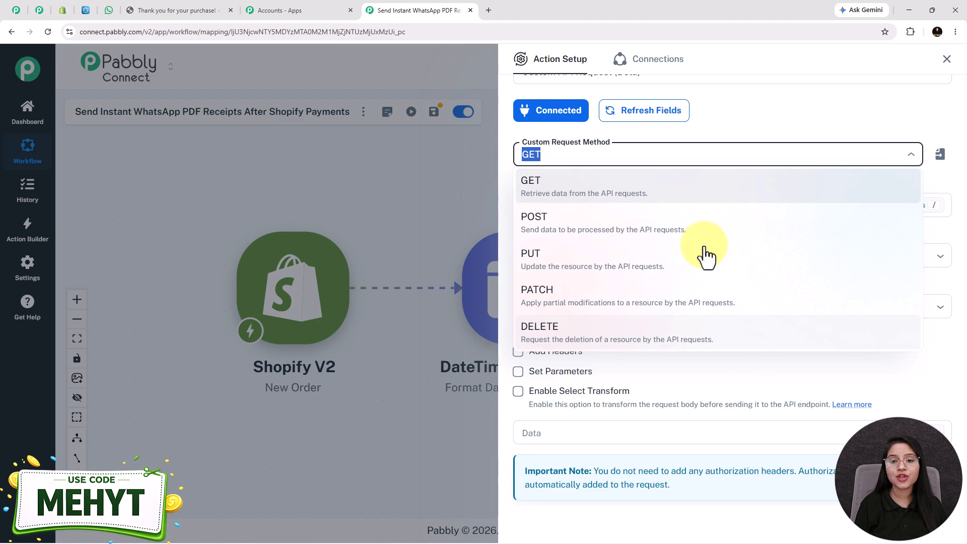
pyautogui.click(575, 224)
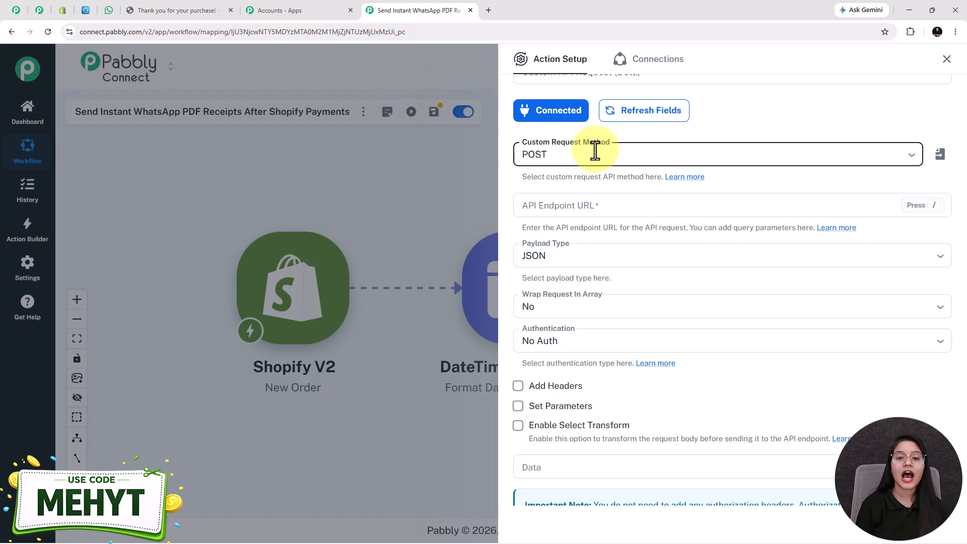
pyautogui.scroll(-1, 585, 170)
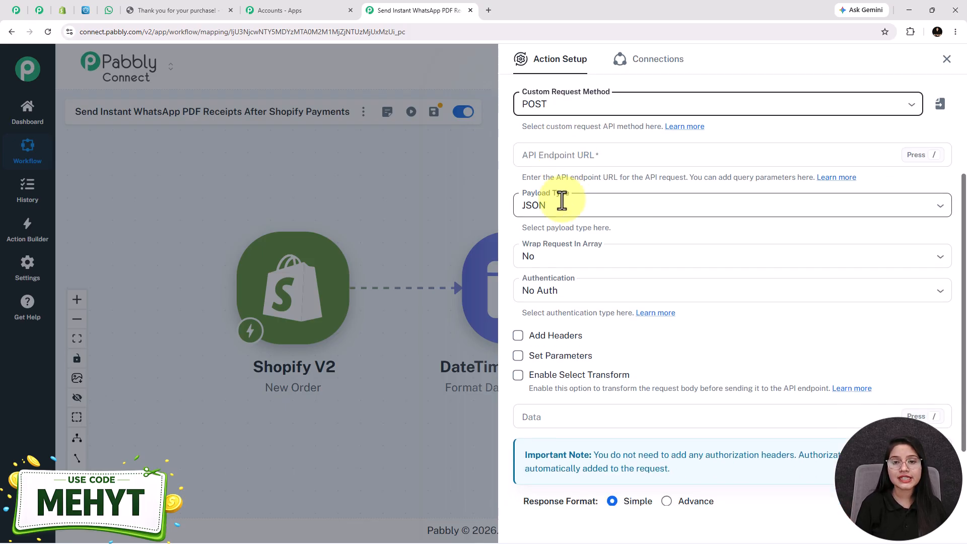
pyautogui.click(552, 156)
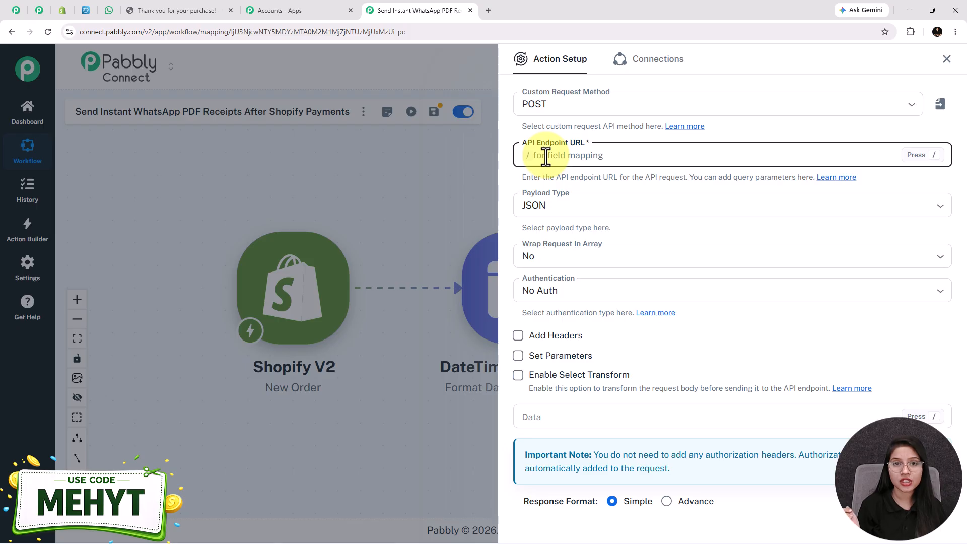
pyautogui.hotkey('ctrl', 'v')
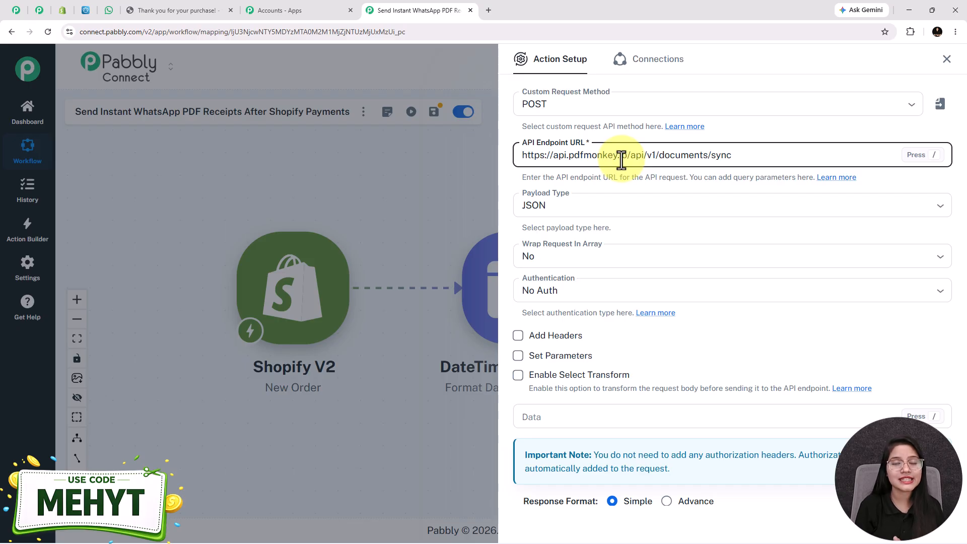
pyautogui.scroll(3, 760, 307)
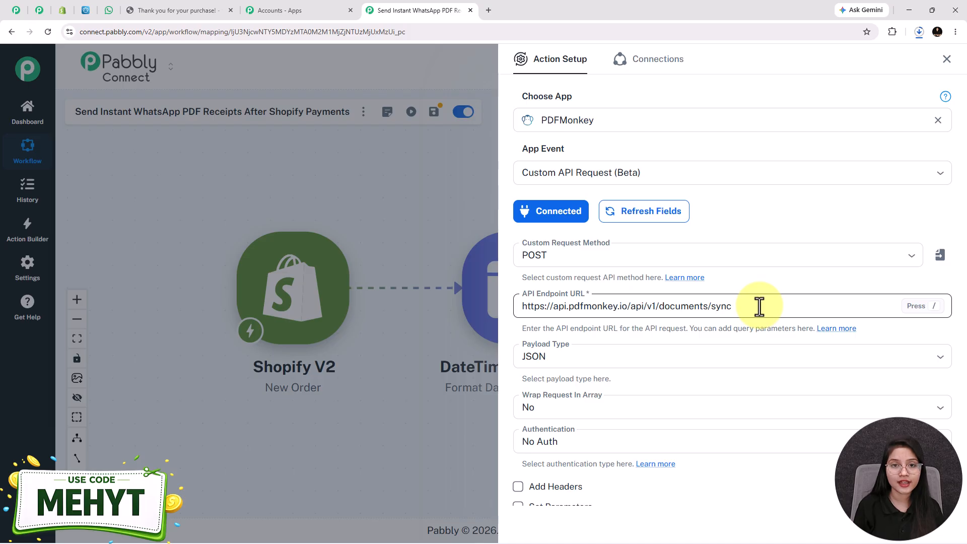
pyautogui.click(588, 355)
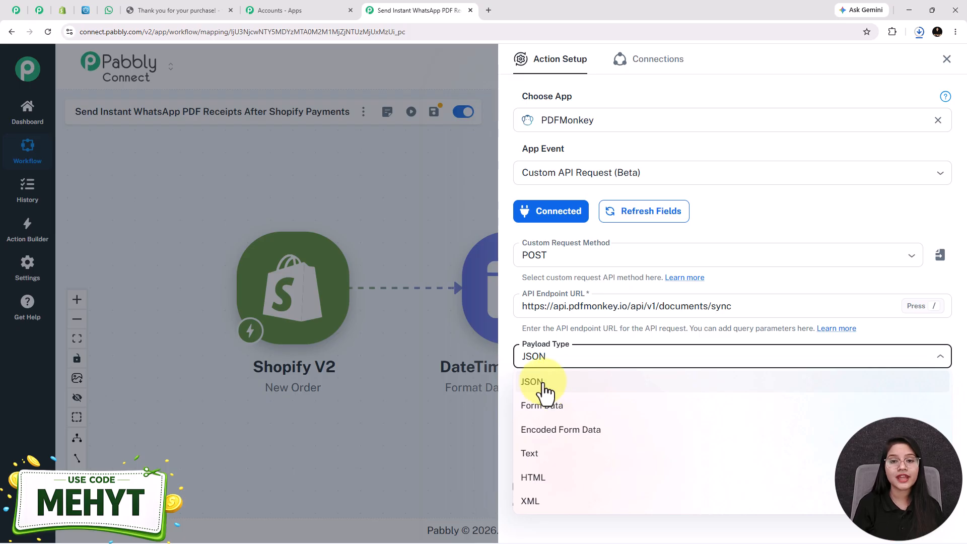
pyautogui.click(547, 387)
pyautogui.scroll(-2, 589, 352)
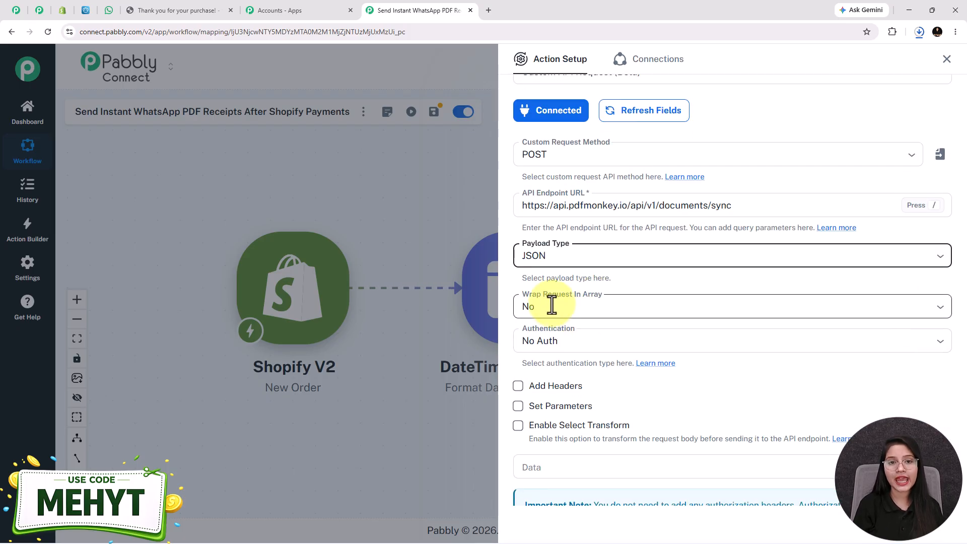
pyautogui.click(552, 306)
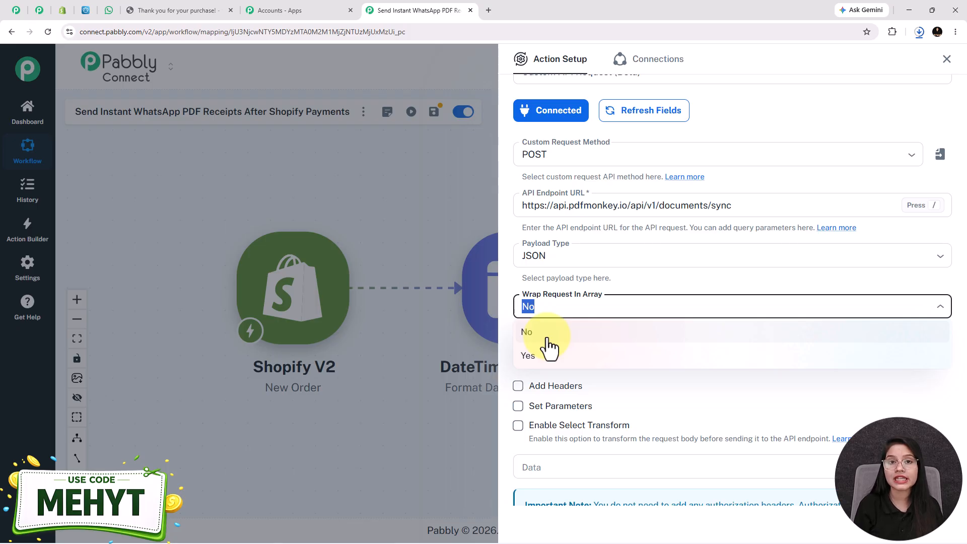
pyautogui.click(550, 347)
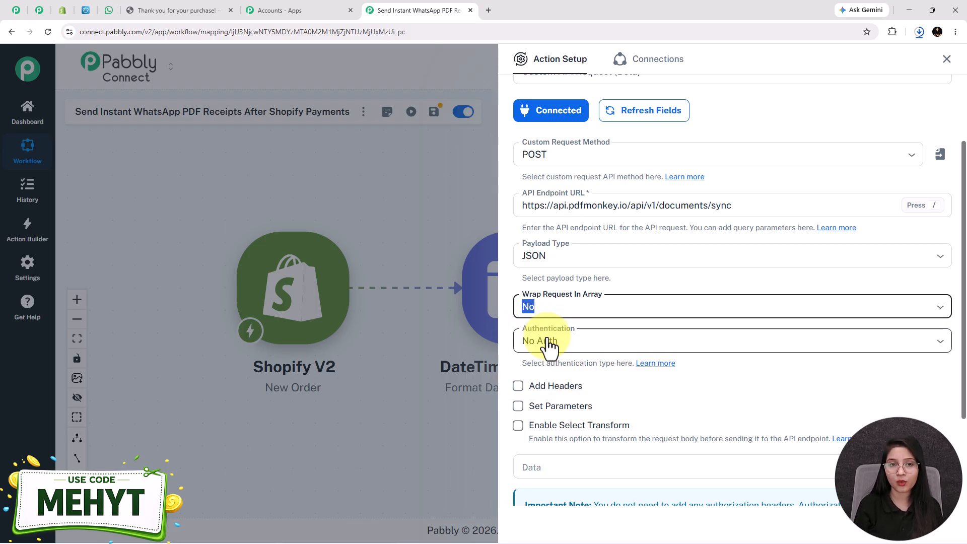
pyautogui.scroll(-2, 552, 302)
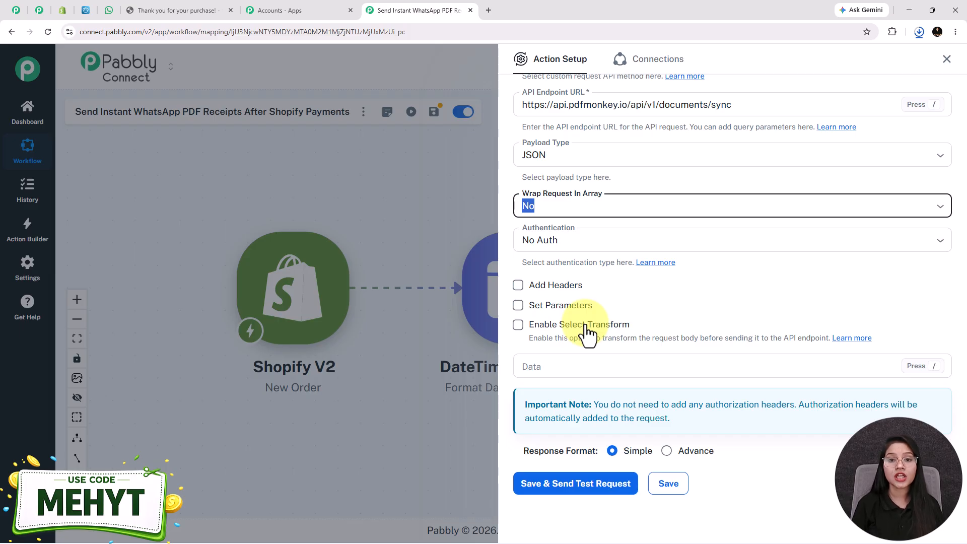
pyautogui.scroll(-1, 587, 335)
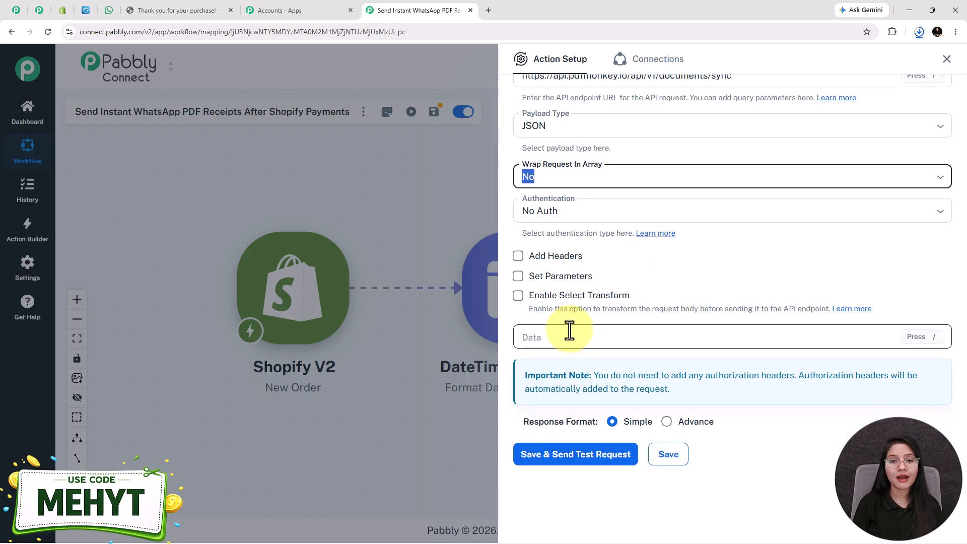
pyautogui.click(567, 339)
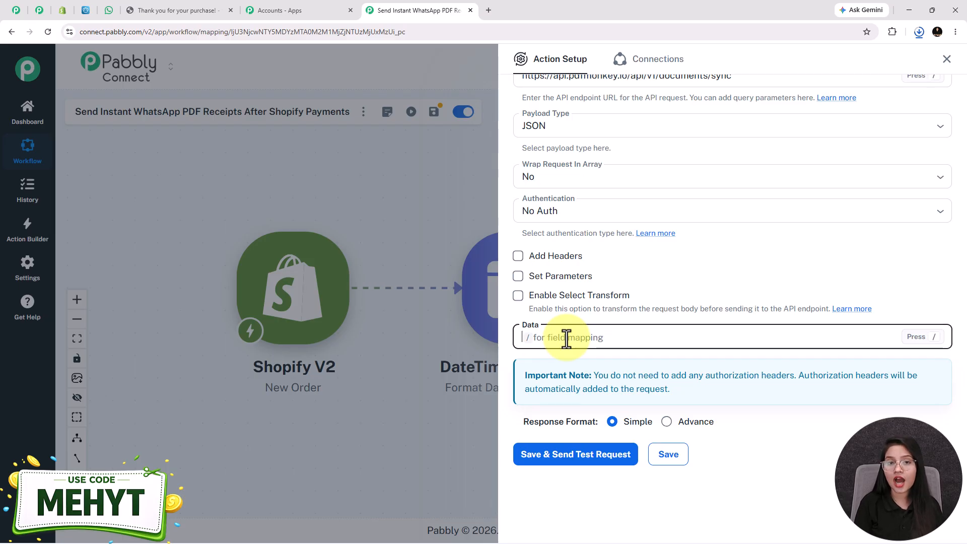
# Paste the PDFMonkey document JSON request body into the Data field.
pyautogui.hotkey('ctrl', 'v')
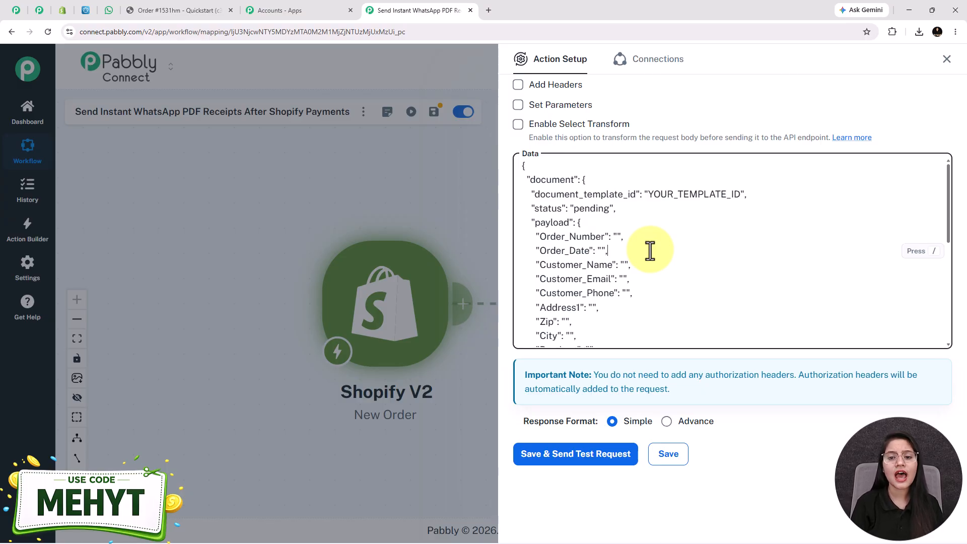
pyautogui.scroll(-1, 601, 255)
pyautogui.scroll(-1, 602, 254)
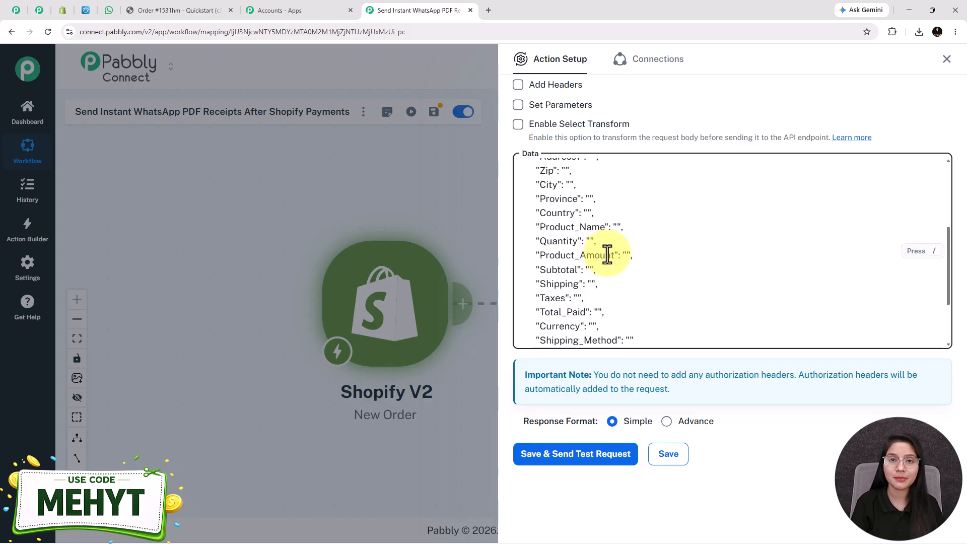
pyautogui.scroll(3, 608, 255)
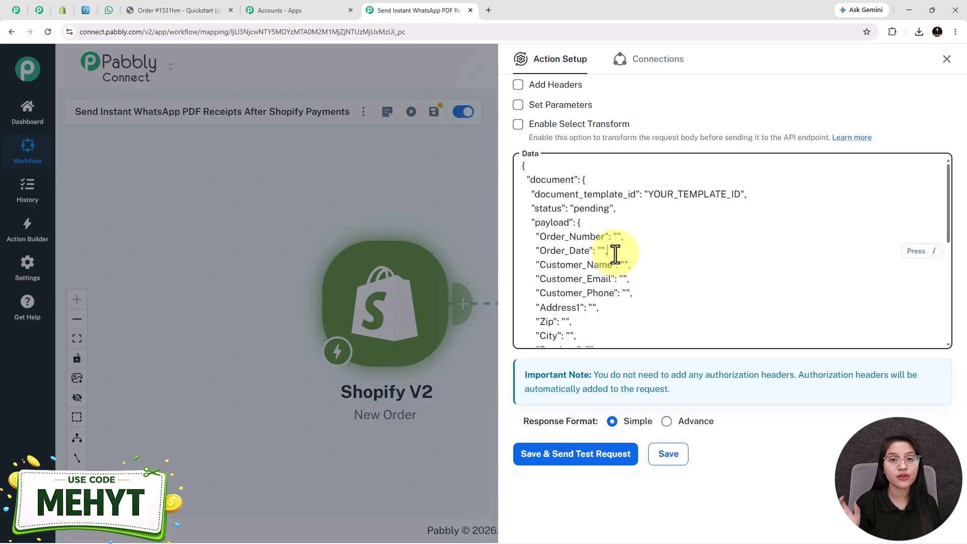
pyautogui.click(616, 252)
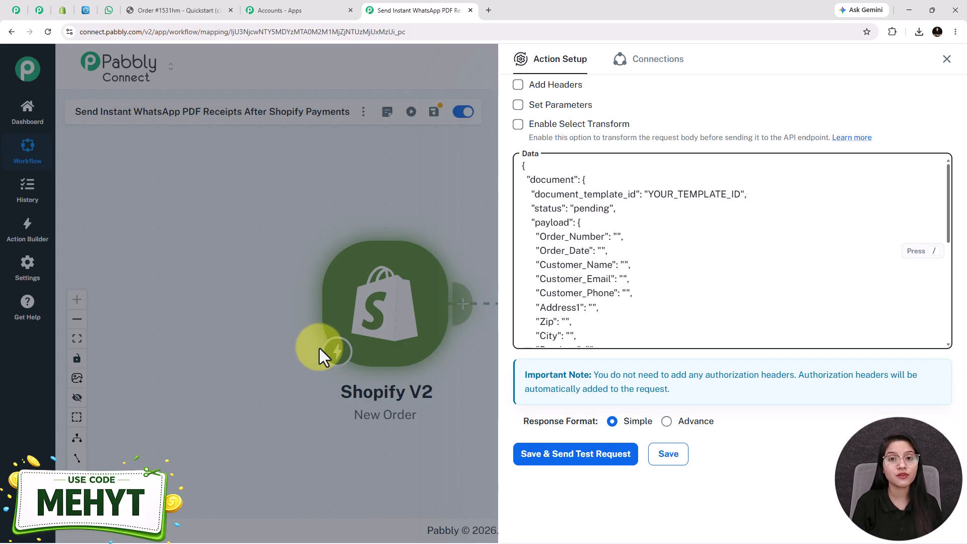
pyautogui.scroll(2, 719, 321)
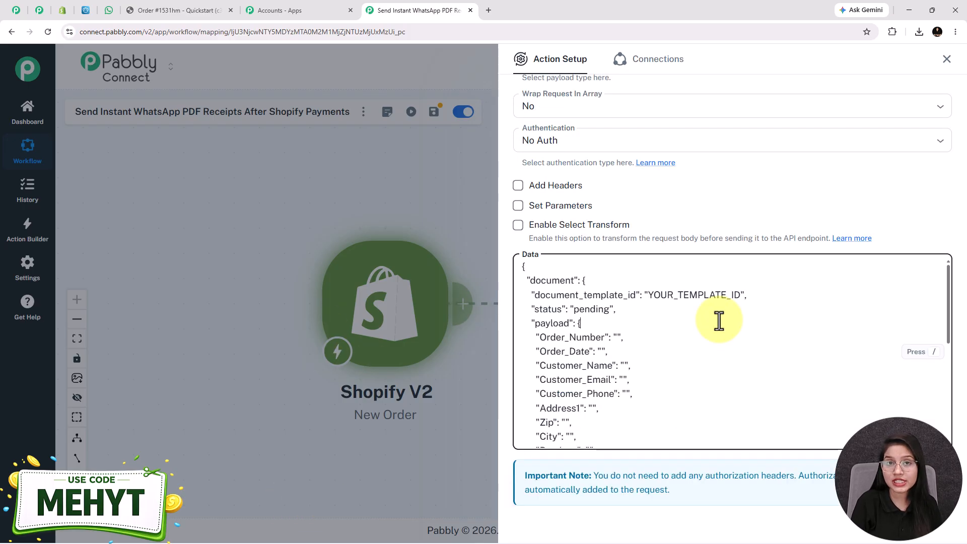
# Select the YOUR_TEMPLATE_ID placeholder and go to PDFMonkey's Templates page for the ID.
pyautogui.moveTo(532, 296); pyautogui.dragTo(641, 303)
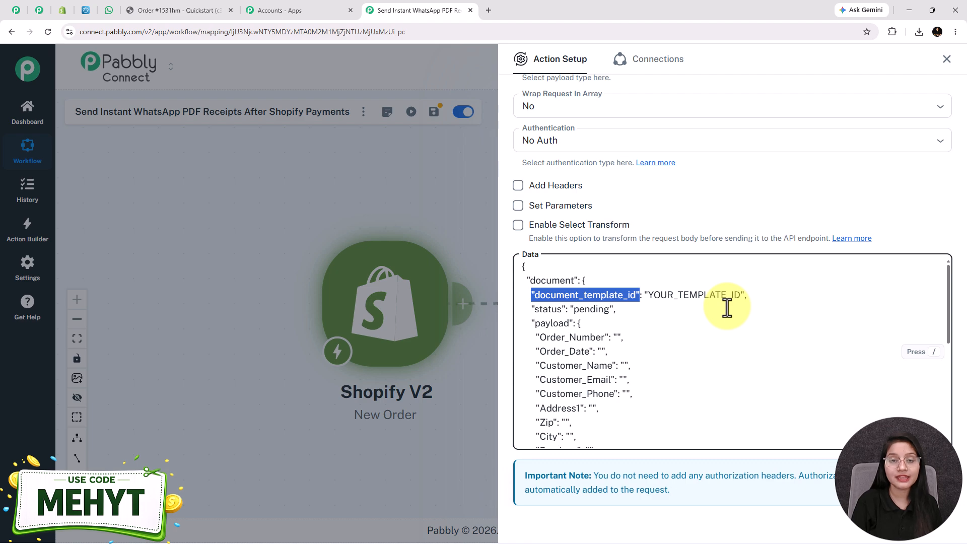
pyautogui.moveTo(732, 298); pyautogui.dragTo(654, 298)
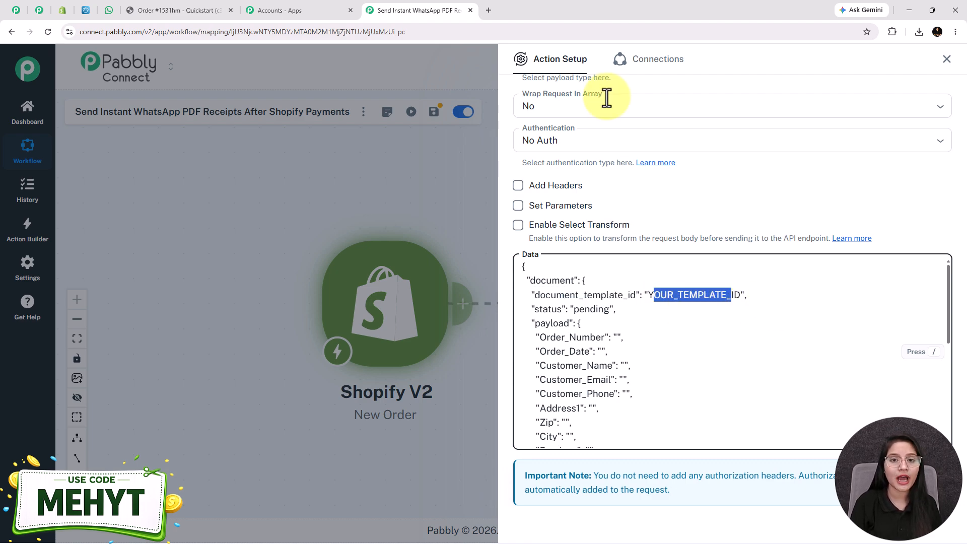
pyautogui.click(79, 6)
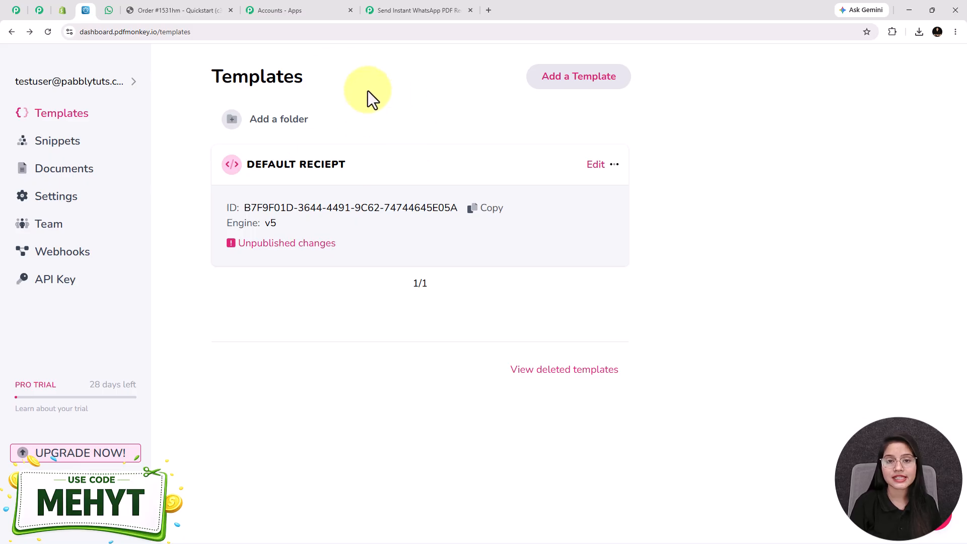
# Open the DEFAULT RECIEPT template and inspect its HTML, CSS and sample test data.
pyautogui.moveTo(264, 168); pyautogui.dragTo(345, 147)
pyautogui.click(602, 176)
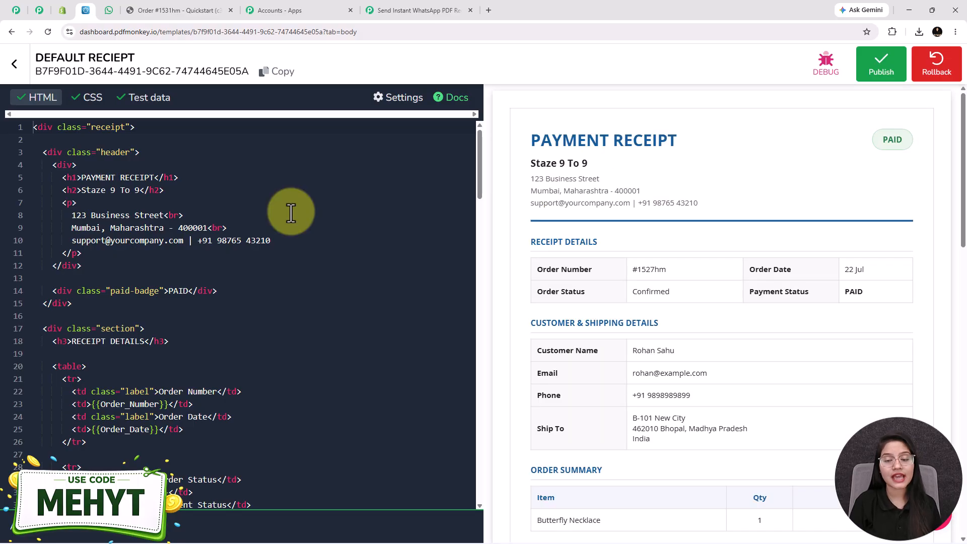
pyautogui.click(92, 100)
pyautogui.click(150, 103)
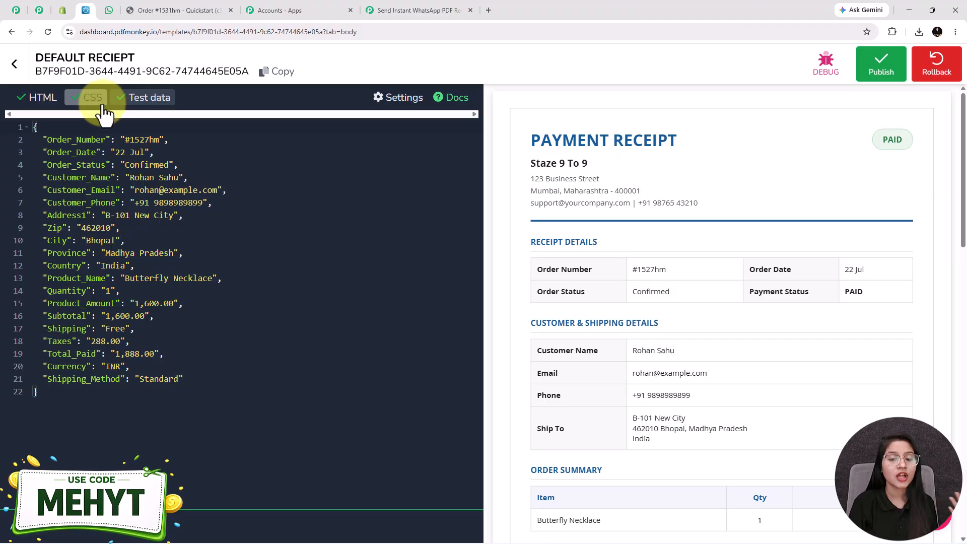
pyautogui.click(48, 101)
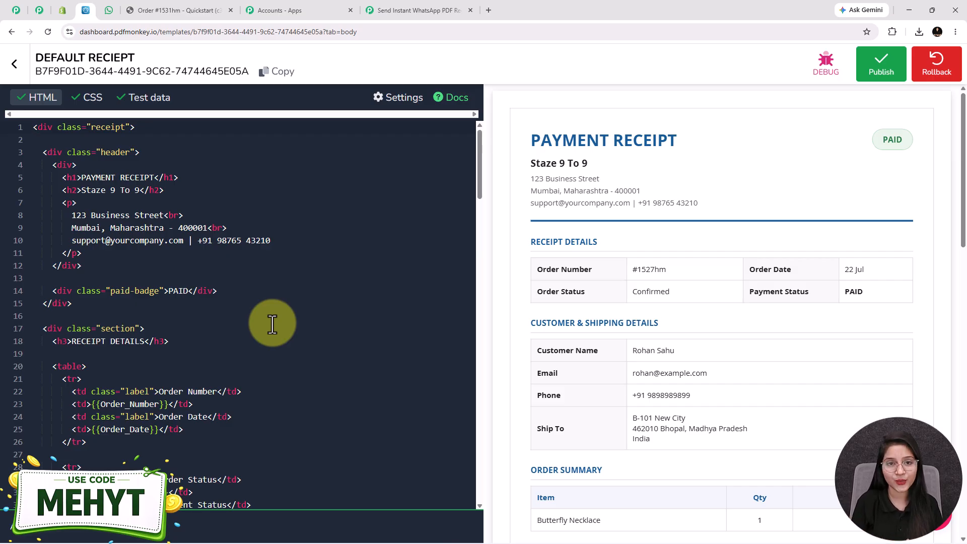
pyautogui.scroll(-2, 276, 353)
pyautogui.scroll(2, 190, 146)
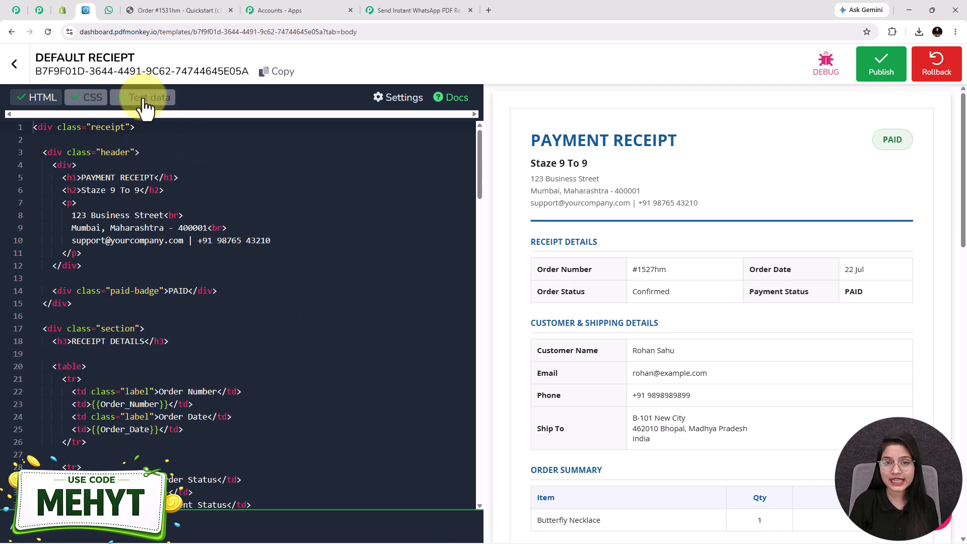
pyautogui.scroll(-6, 723, 244)
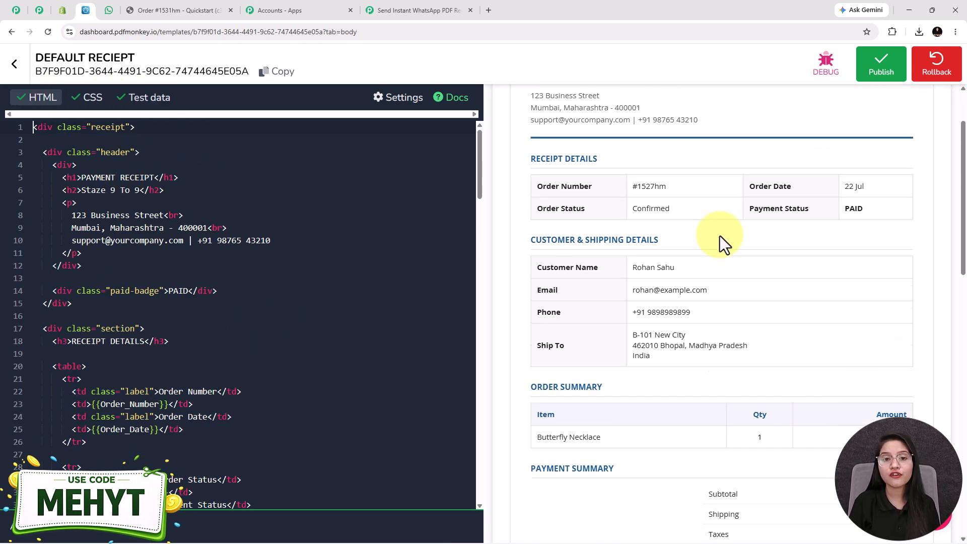
pyautogui.scroll(6, 742, 319)
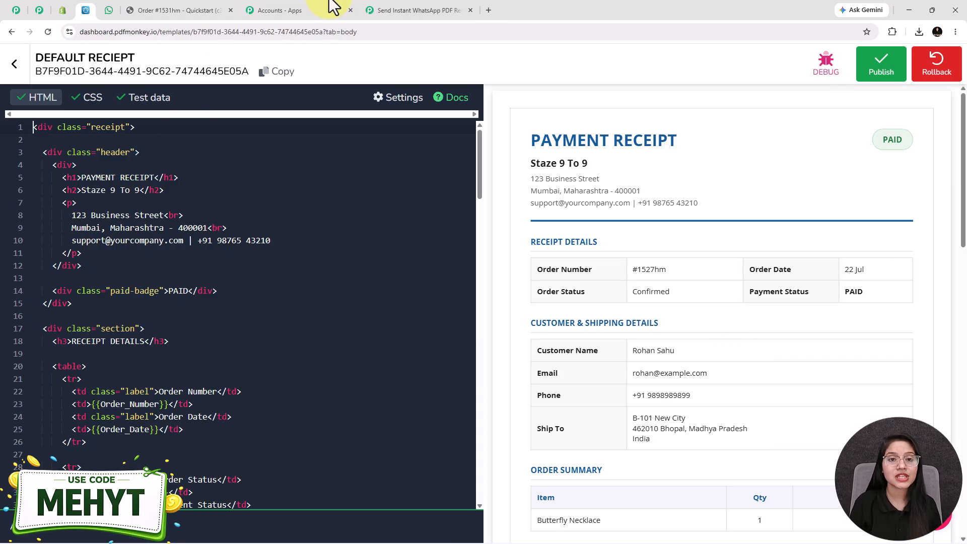
pyautogui.click(403, 9)
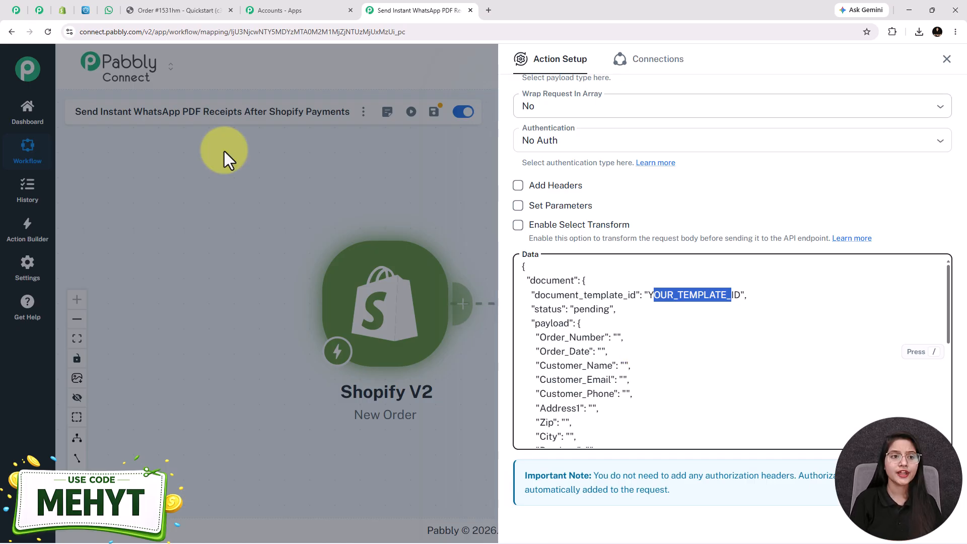
# Copy the DEFAULT RECIEPT template ID and return to the Pabbly Connect workflow.
pyautogui.click(88, 10)
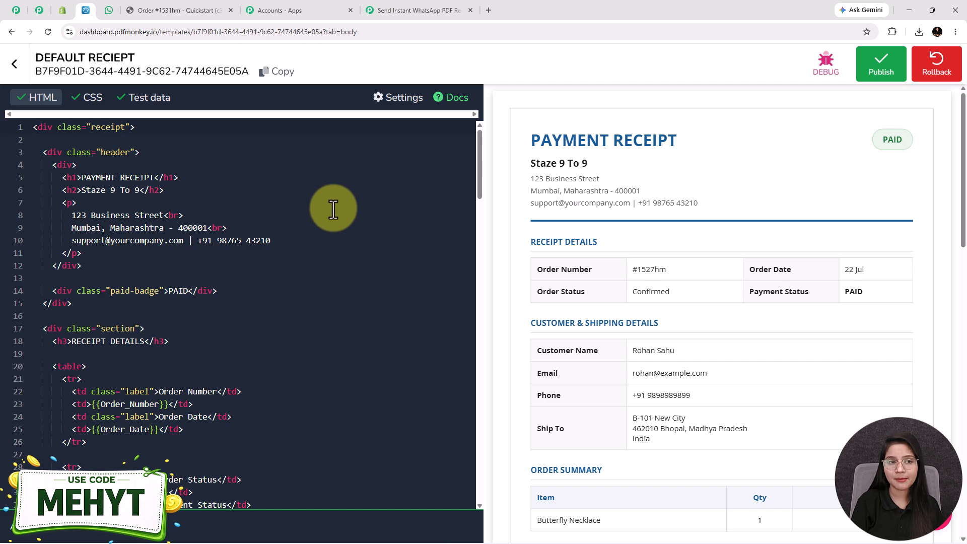
pyautogui.click(266, 78)
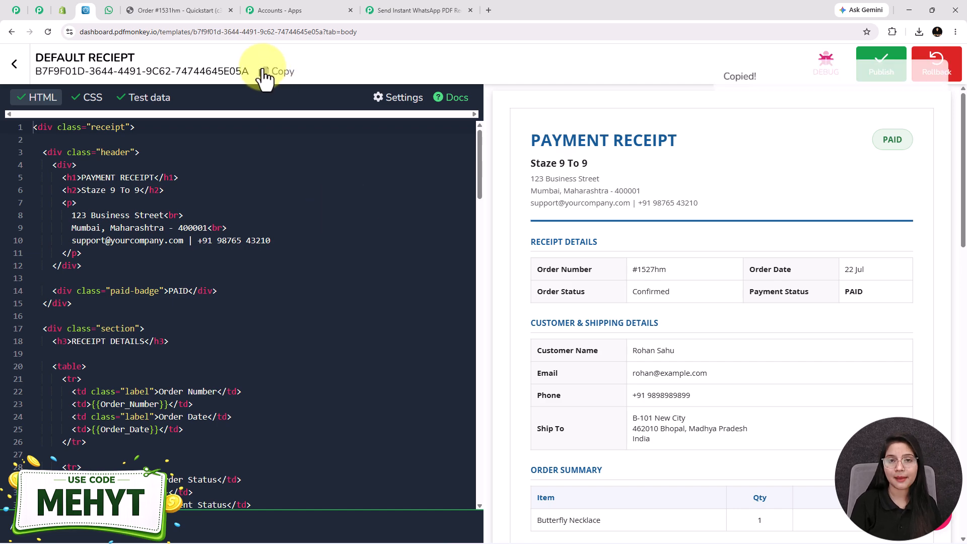
pyautogui.click(391, 2)
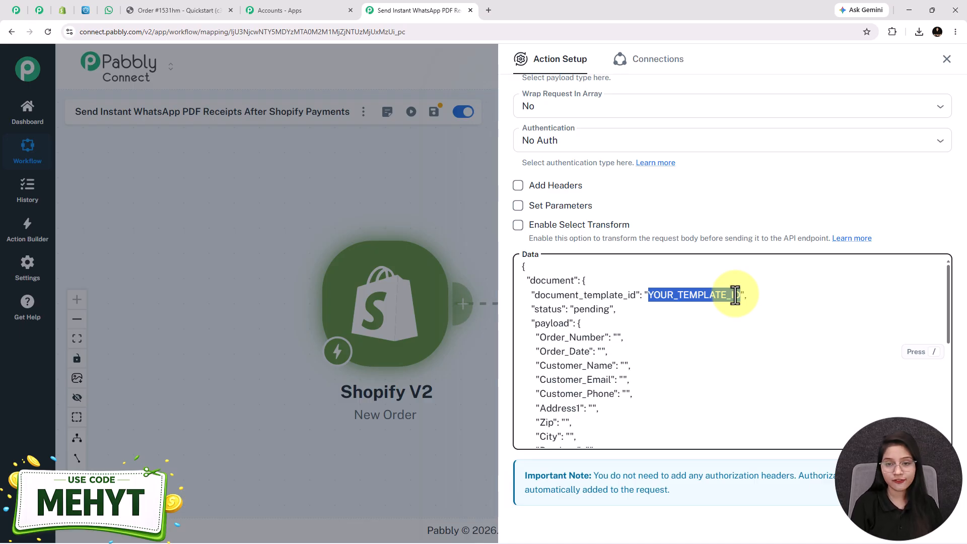
# Paste the template ID over YOUR_TEMPLATE_ID and map the Shopify order number into Order_Number.
pyautogui.hotkey('ctrl', 'v')
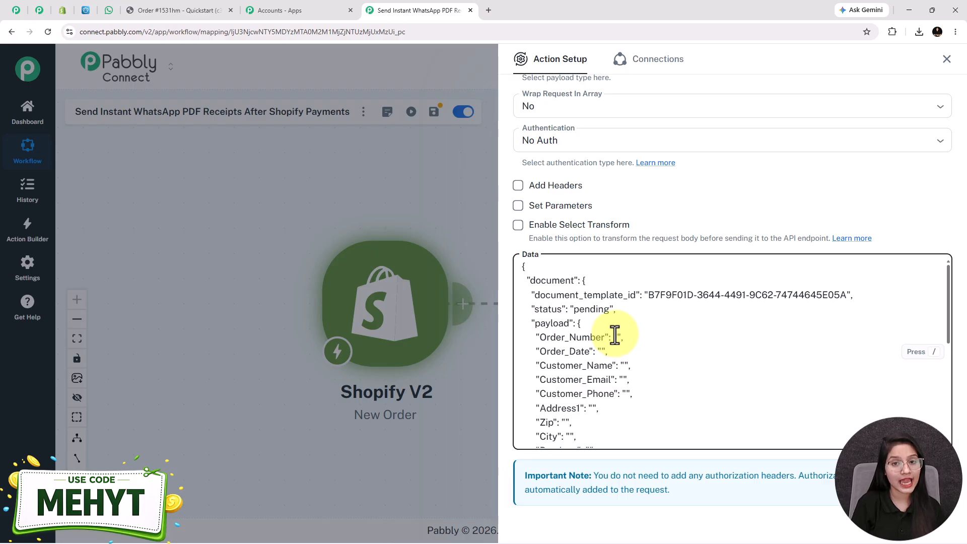
pyautogui.write('/')
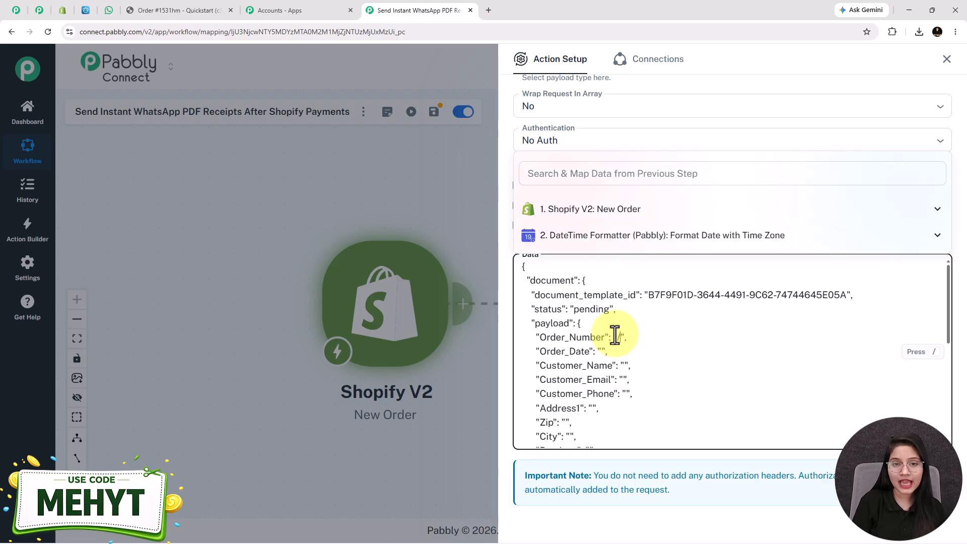
pyautogui.click(628, 220)
pyautogui.scroll(-5, 629, 212)
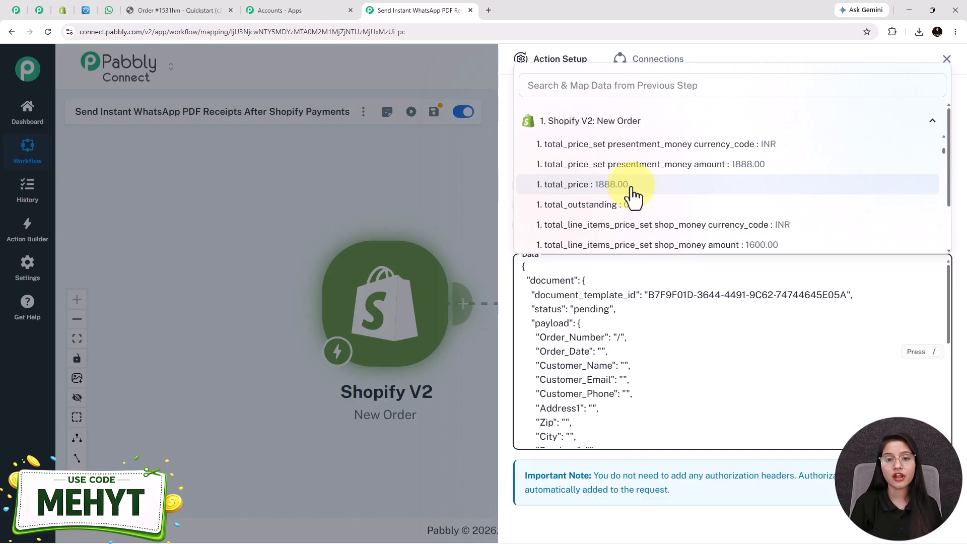
pyautogui.scroll(2, 626, 186)
pyautogui.click(625, 85)
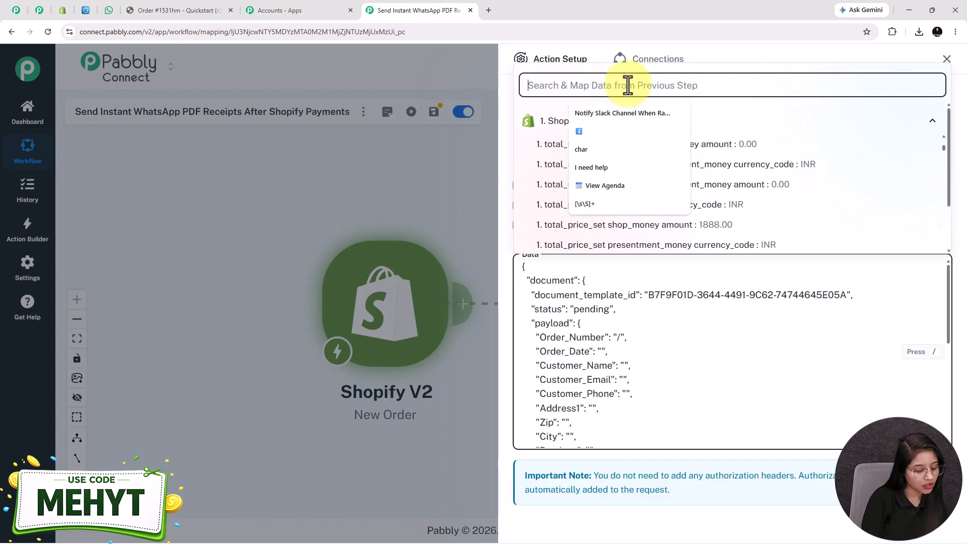
pyautogui.write('or')
pyautogui.click(655, 212)
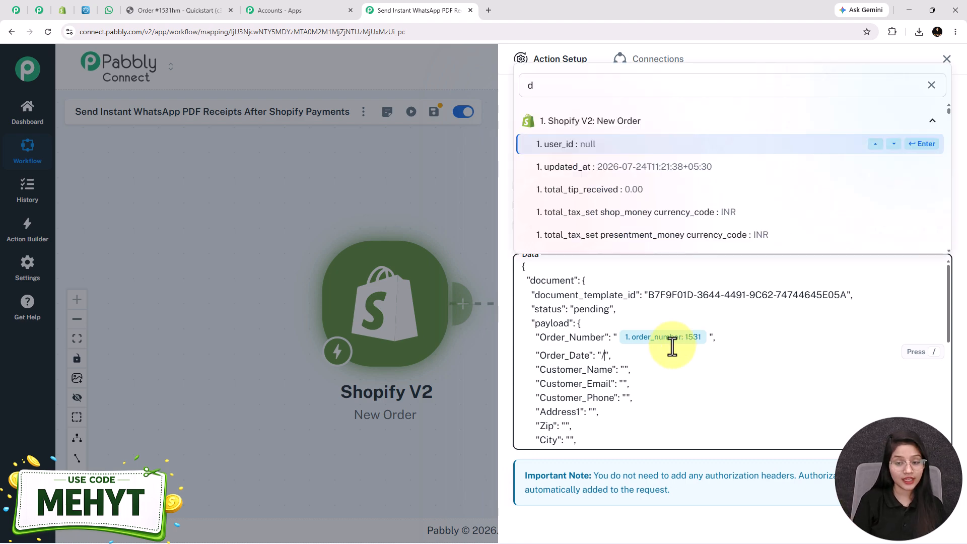
# Map the formatted DateTime result into Order_Date and the shipping name into Customer_Name.
pyautogui.write('/')
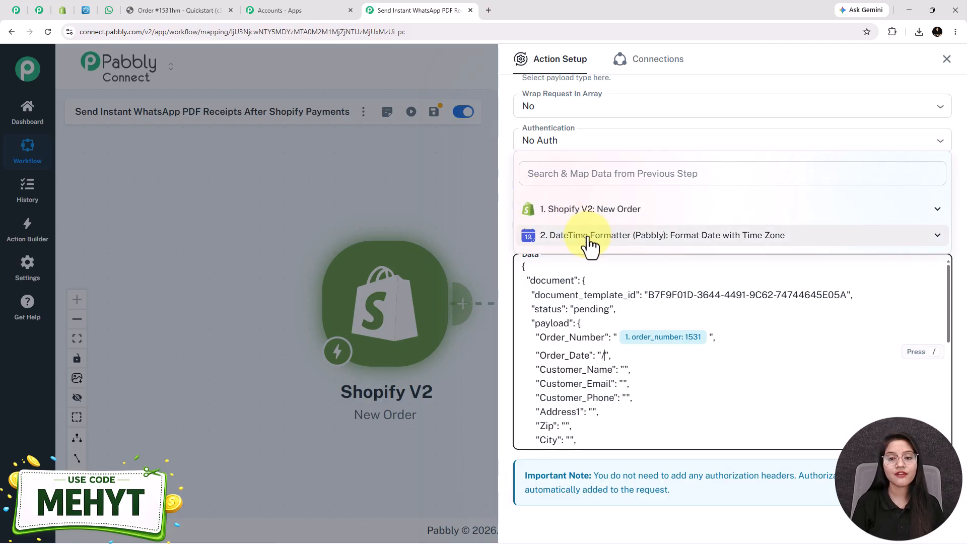
pyautogui.click(591, 245)
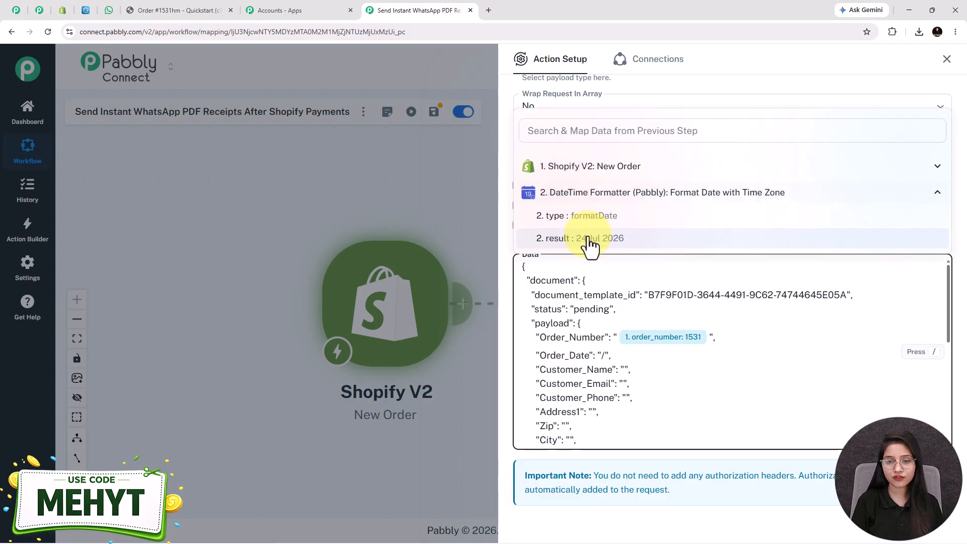
pyautogui.click(600, 246)
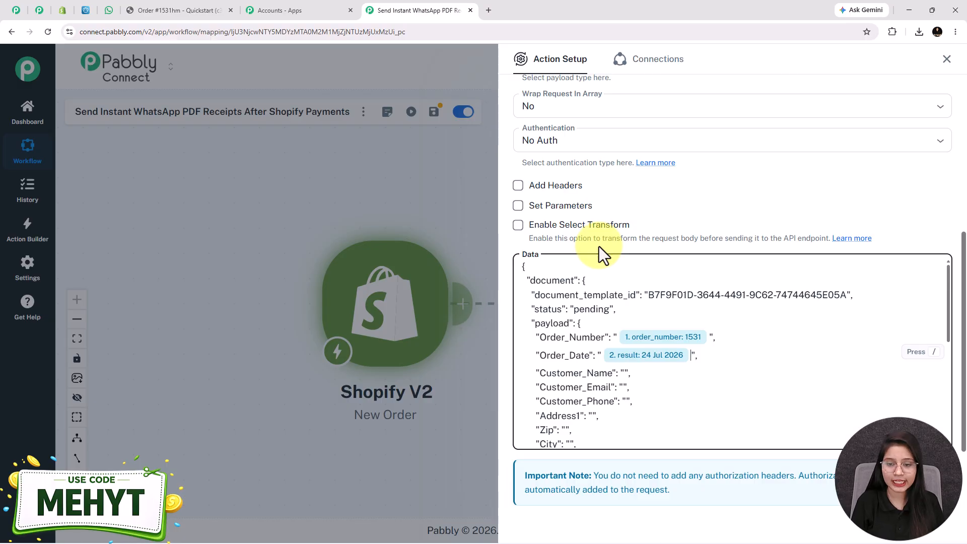
pyautogui.click(625, 373)
pyautogui.write('/')
pyautogui.click(593, 173)
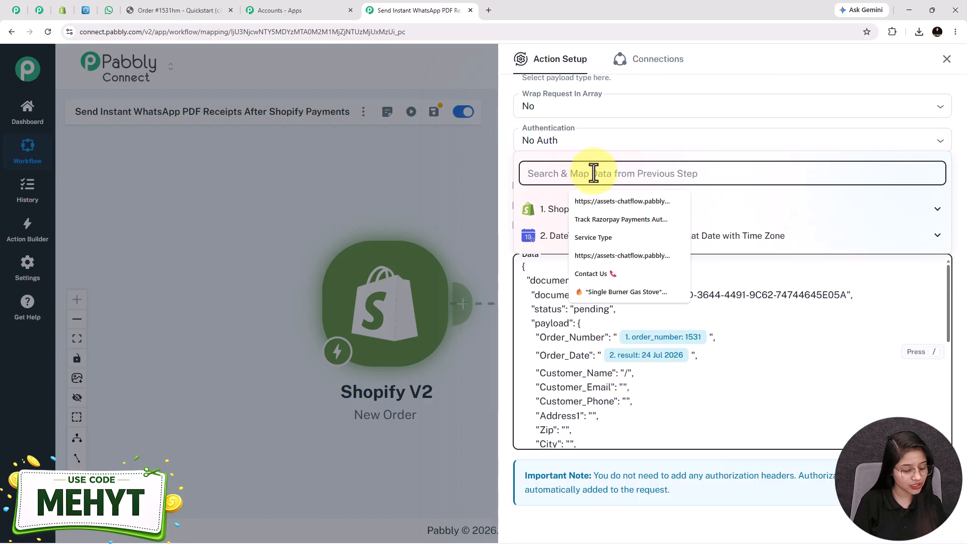
pyautogui.write('test')
pyautogui.click(649, 170)
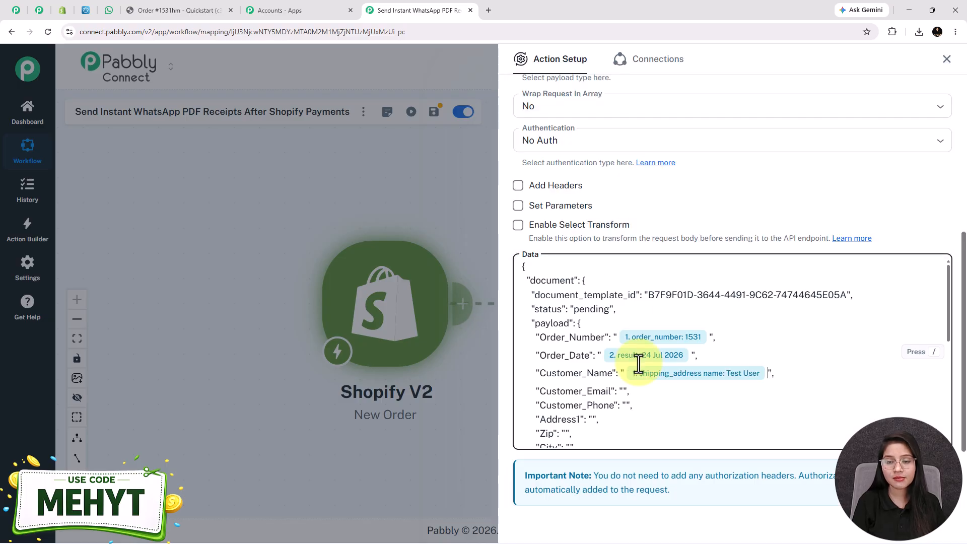
# Begin mapping Customer_Email by searching '@', then dismiss the field list.
pyautogui.click(623, 391)
pyautogui.write('/')
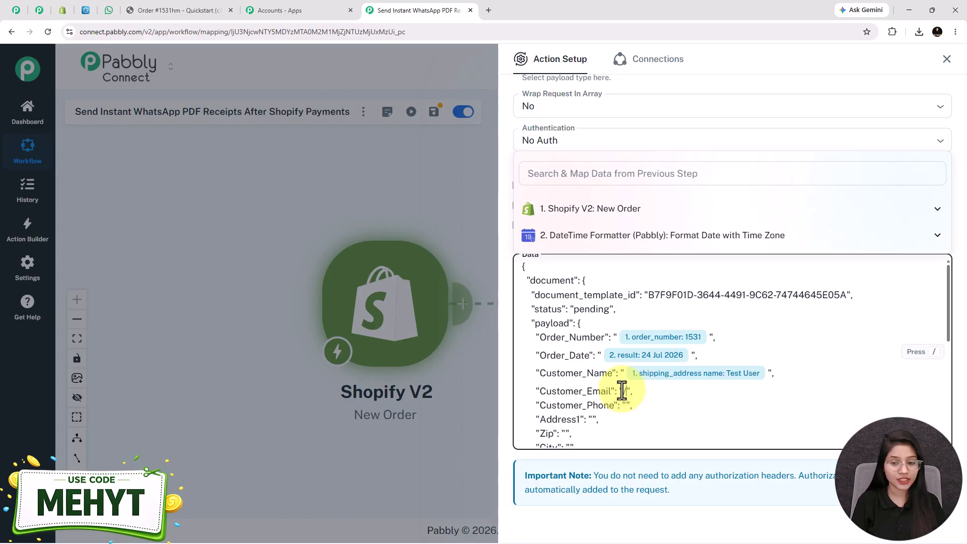
pyautogui.write('@')
pyautogui.scroll(-2, 755, 373)
pyautogui.click(628, 533)
# Scroll through the PDFMonkey Data box to review the newly mapped email, phone, address and product fields.
pyautogui.scroll(-1, 581, 340)
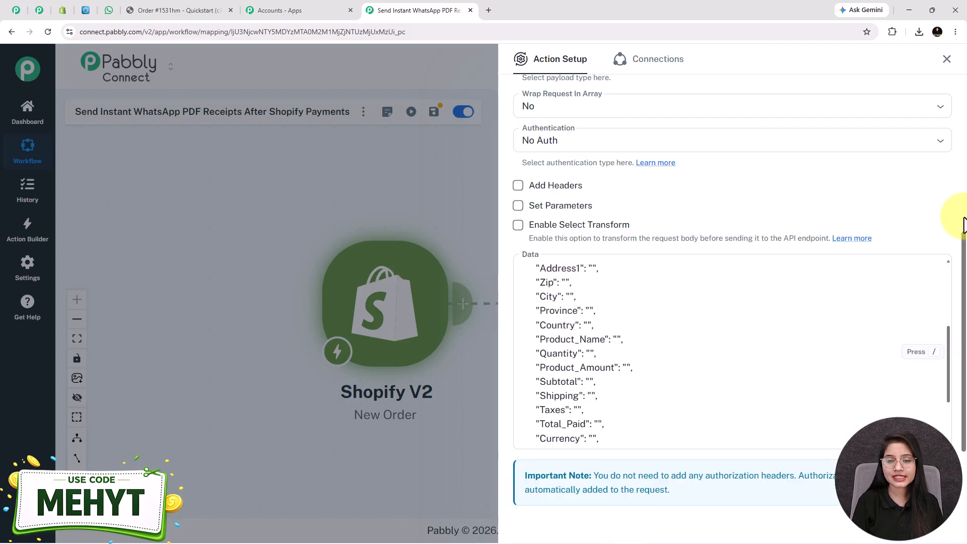
pyautogui.scroll(2, 638, 327)
pyautogui.scroll(-3, 961, 146)
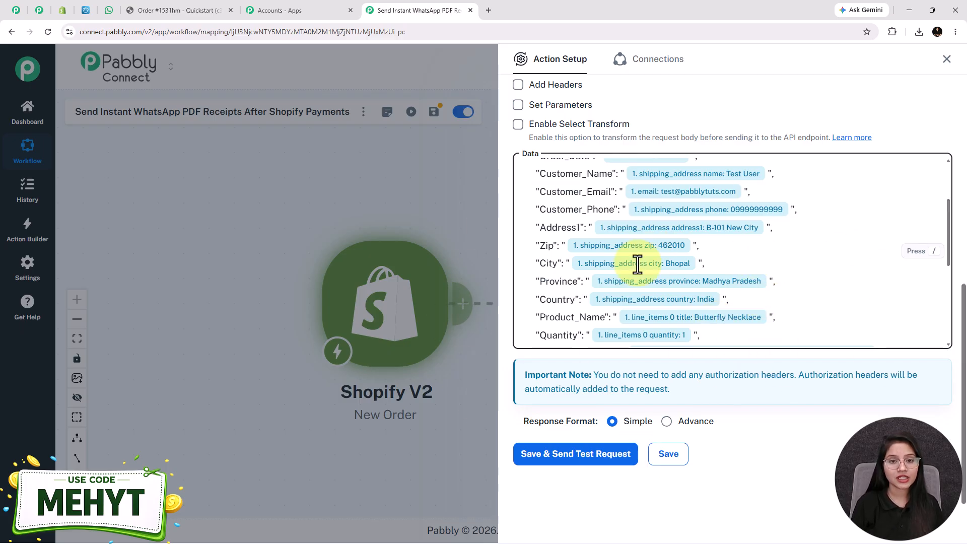
# Save and test the PDFMonkey step, then enlarge the returned Payment_Receipt_1531.pdf file name box.
pyautogui.click(566, 456)
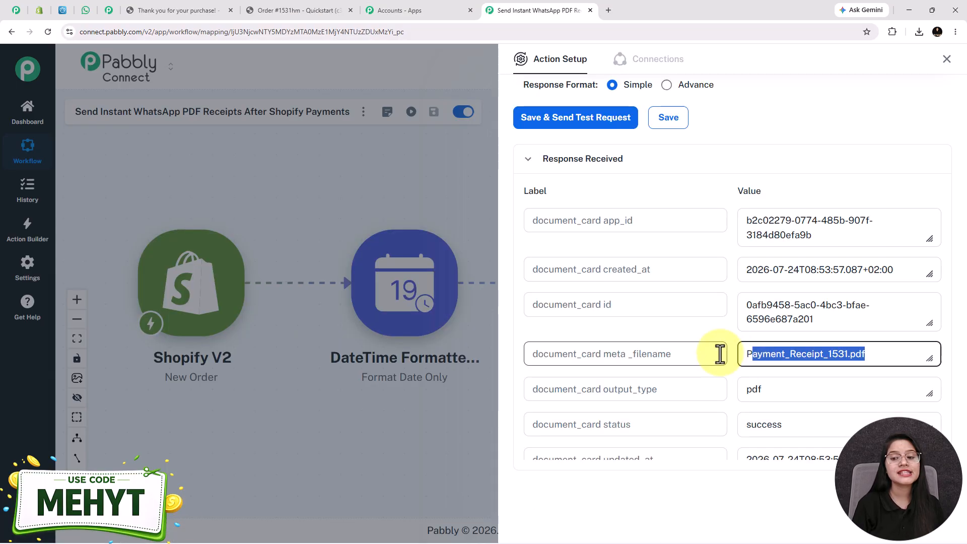
pyautogui.click(770, 353)
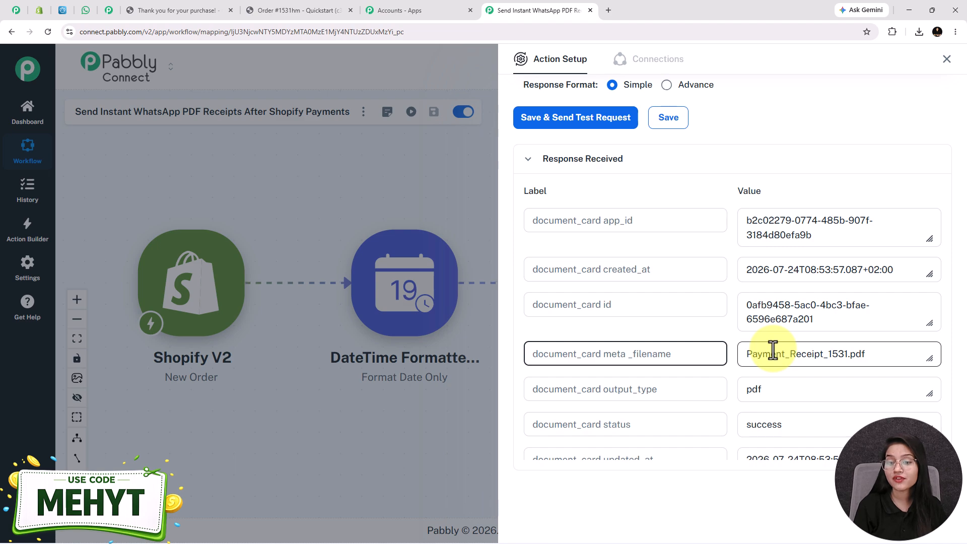
pyautogui.moveTo(931, 363); pyautogui.dragTo(767, 368)
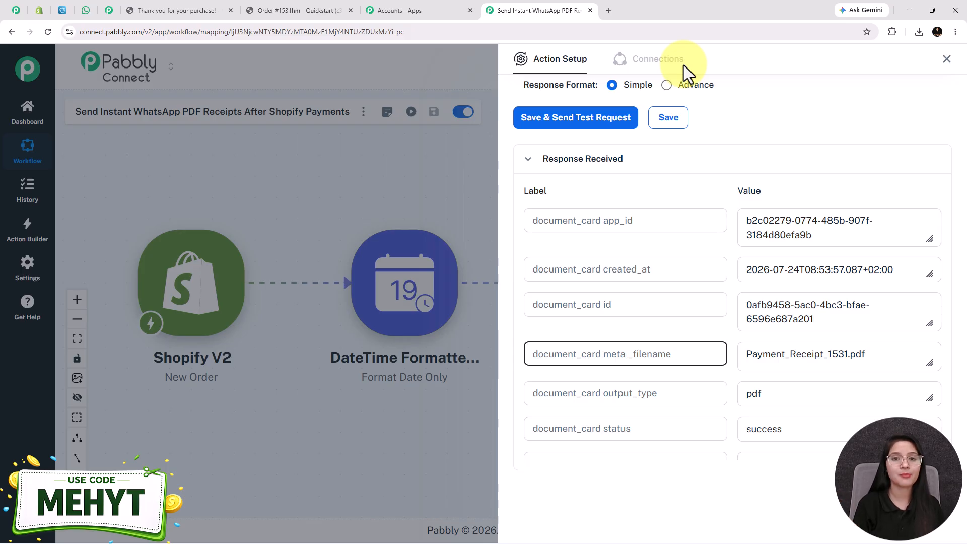
# Add a new step after PDFMonkey and choose Pabbly Chatflow as its app.
pyautogui.click(948, 58)
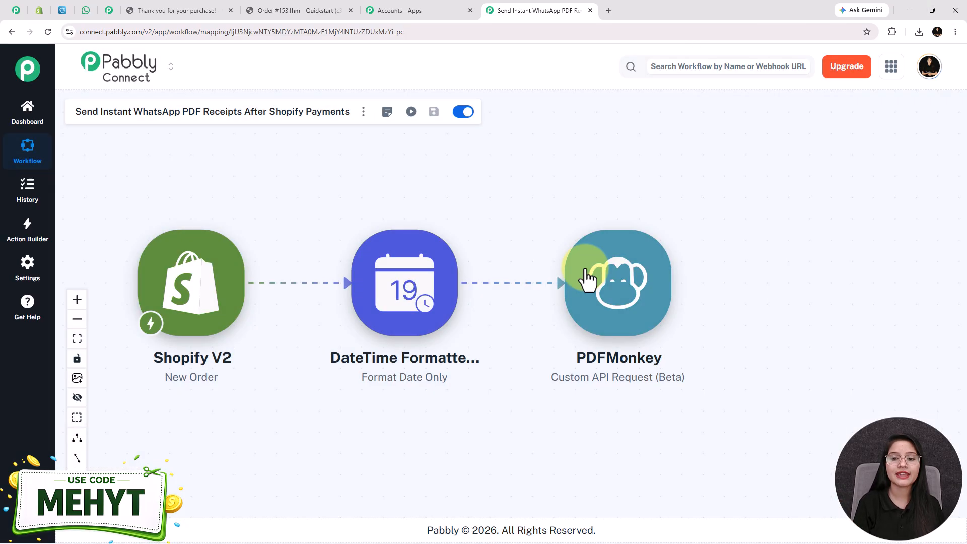
pyautogui.click(675, 291)
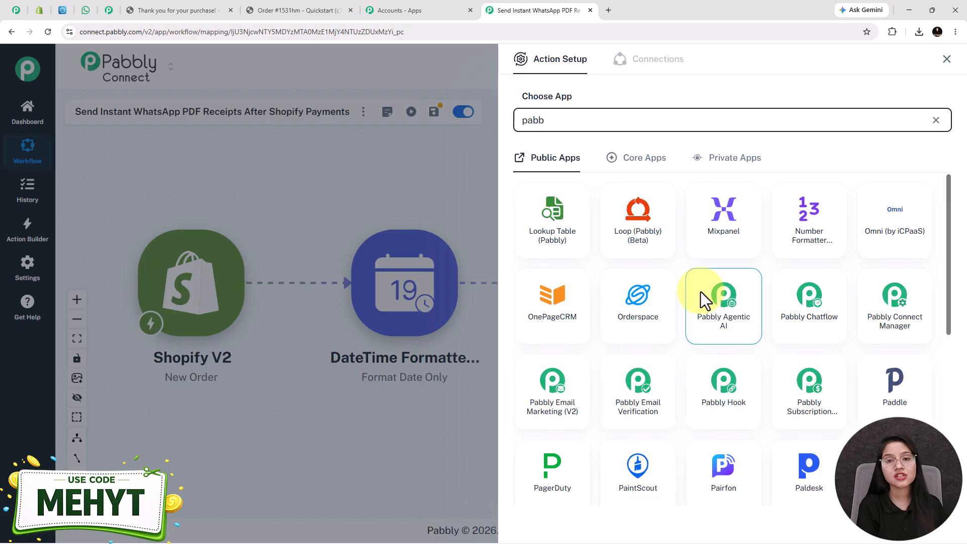
pyautogui.write('pabbly')
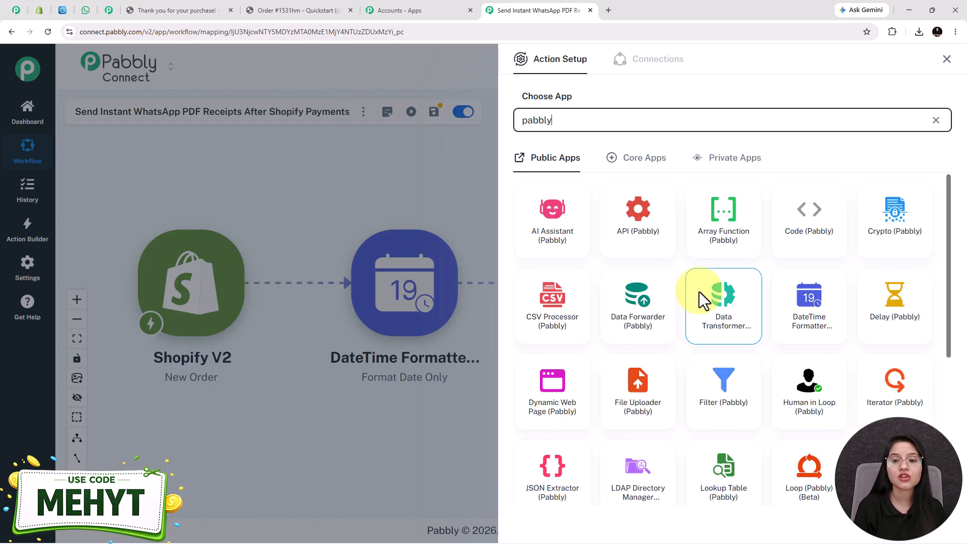
pyautogui.scroll(-5, 700, 302)
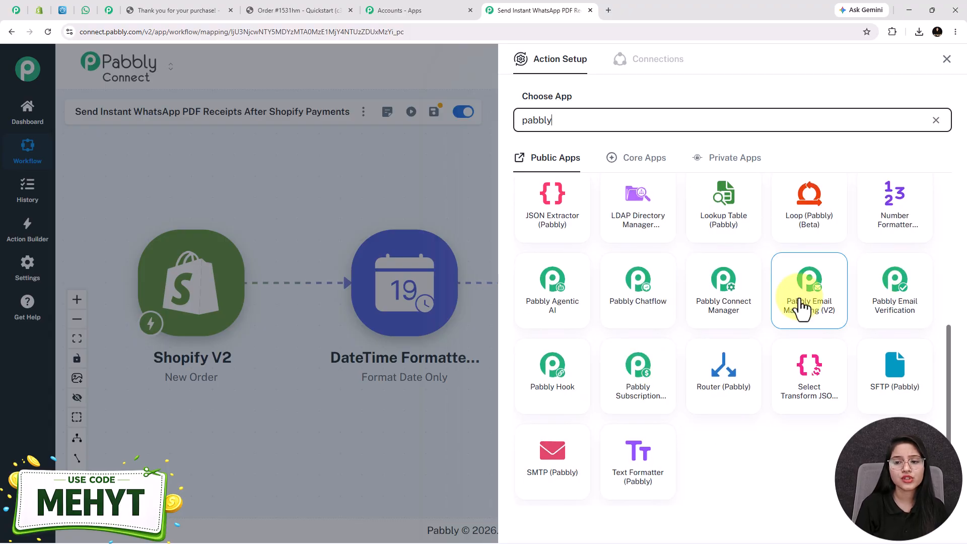
pyautogui.click(632, 303)
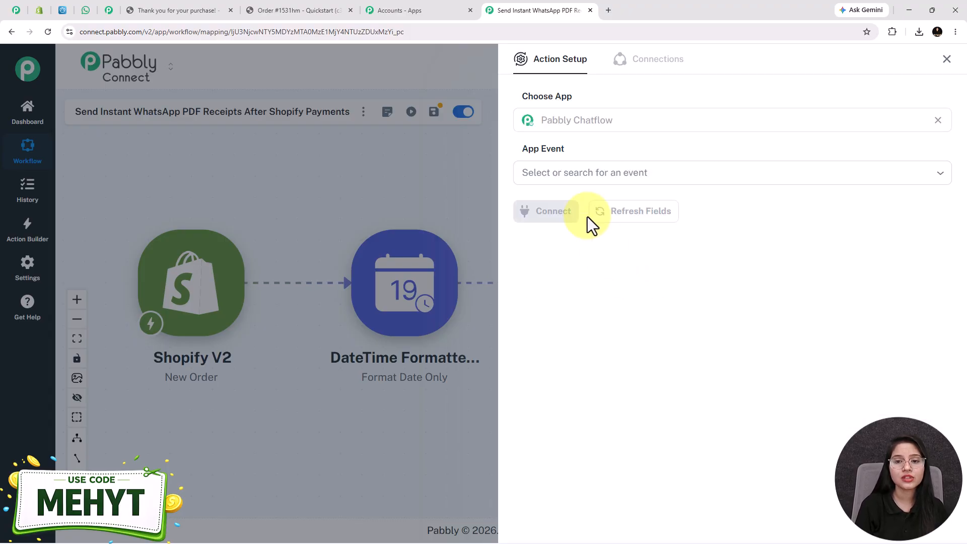
# Set the Chatflow action event to Send Document Message.
pyautogui.click(589, 174)
pyautogui.click(584, 148)
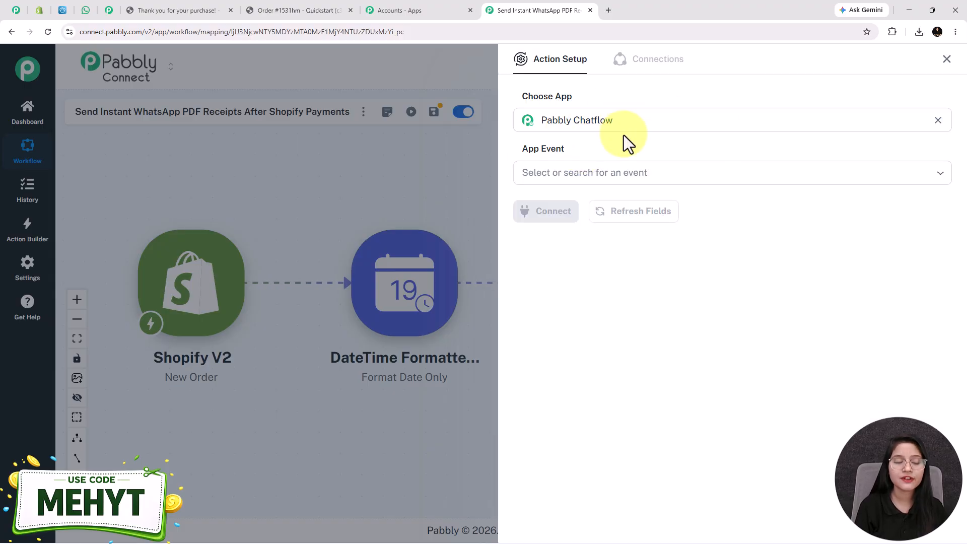
pyautogui.click(627, 178)
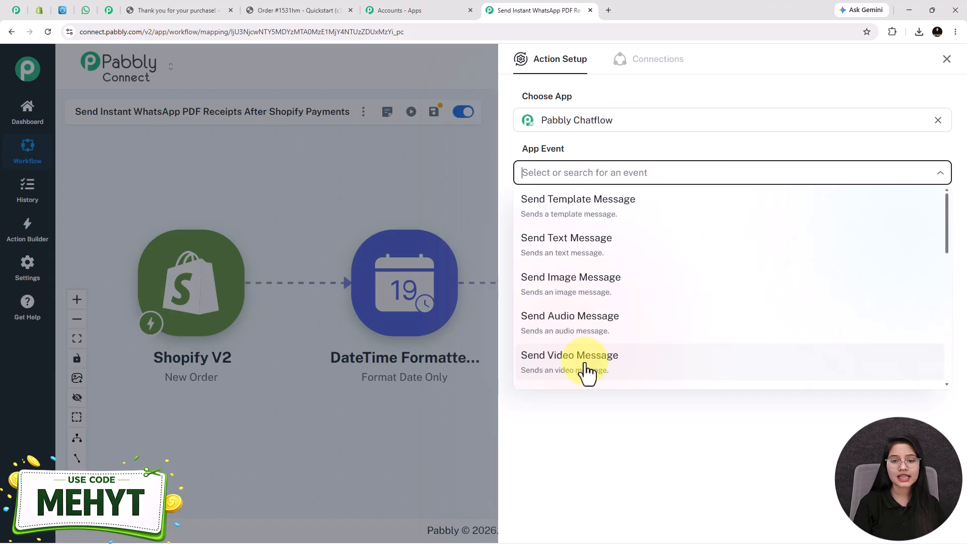
pyautogui.click(604, 136)
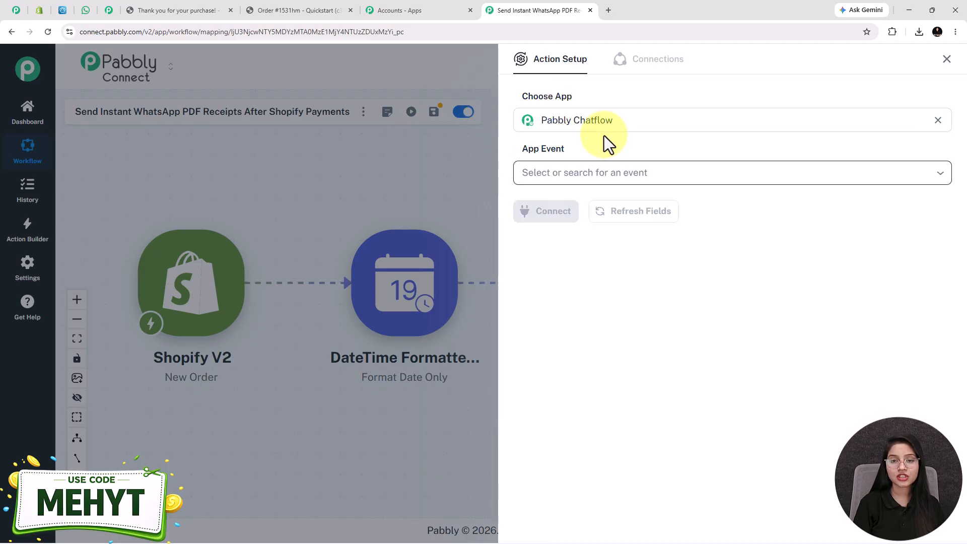
pyautogui.click(577, 171)
pyautogui.scroll(-3, 577, 262)
pyautogui.click(574, 248)
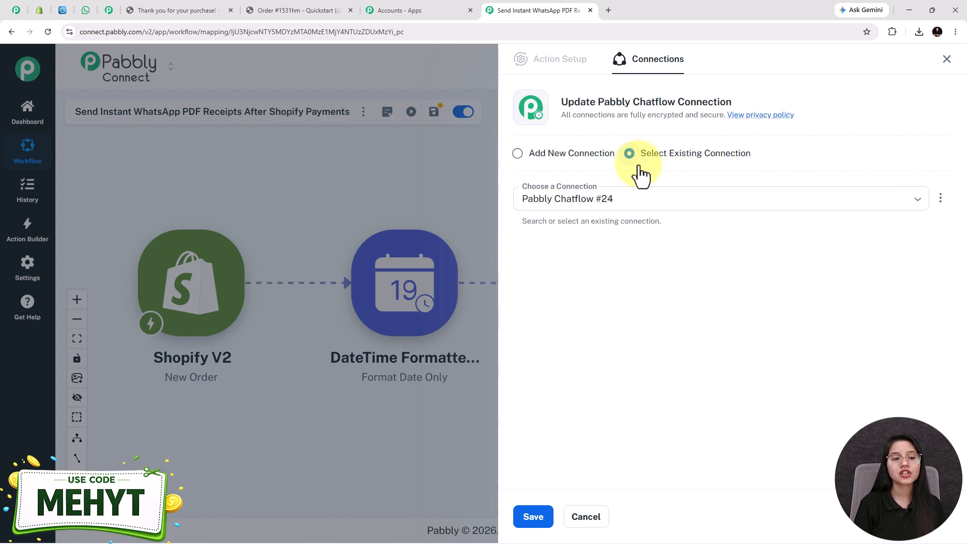
# Start a new Chatflow connection and copy the API token from Chatflow's API & Webhooks settings.
pyautogui.click(517, 154)
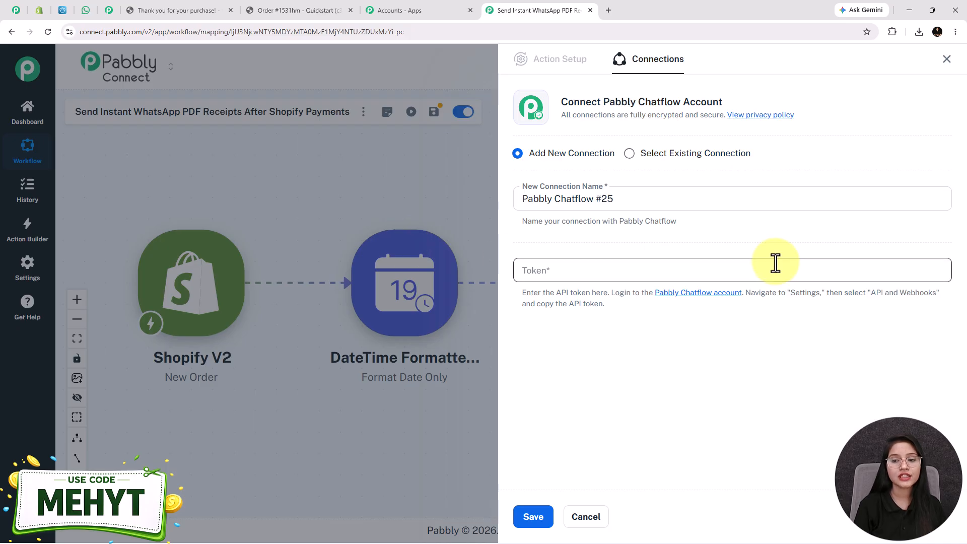
pyautogui.click(702, 294)
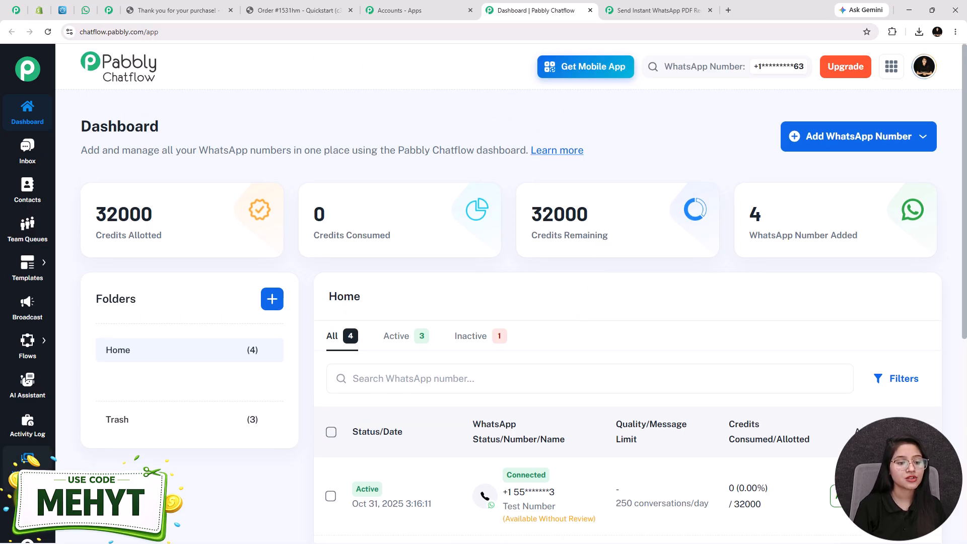
pyautogui.moveTo(28, 504)
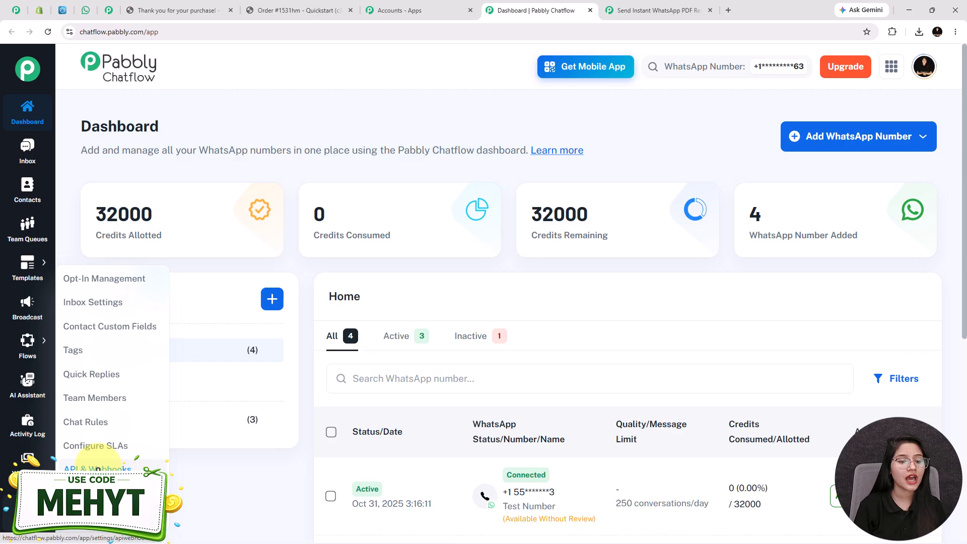
pyautogui.click(97, 467)
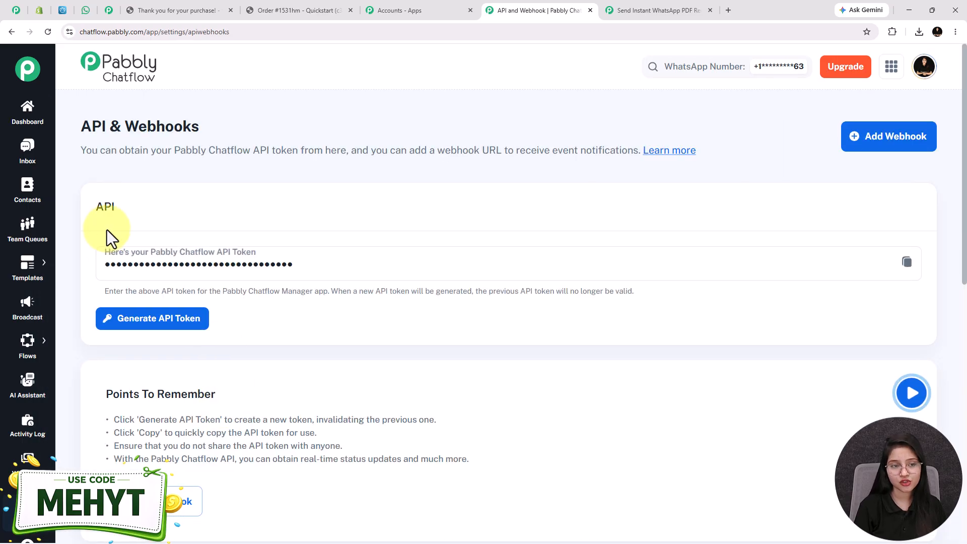
pyautogui.click(907, 262)
# Paste the API token into the Token field and save the new Chatflow connection.
pyautogui.click(643, 15)
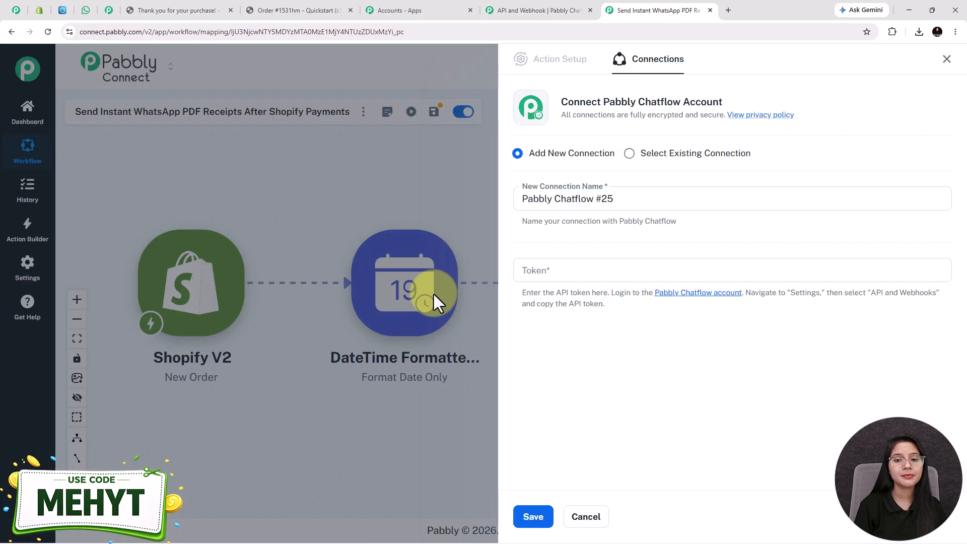
pyautogui.click(575, 270)
pyautogui.hotkey('ctrl', 'v')
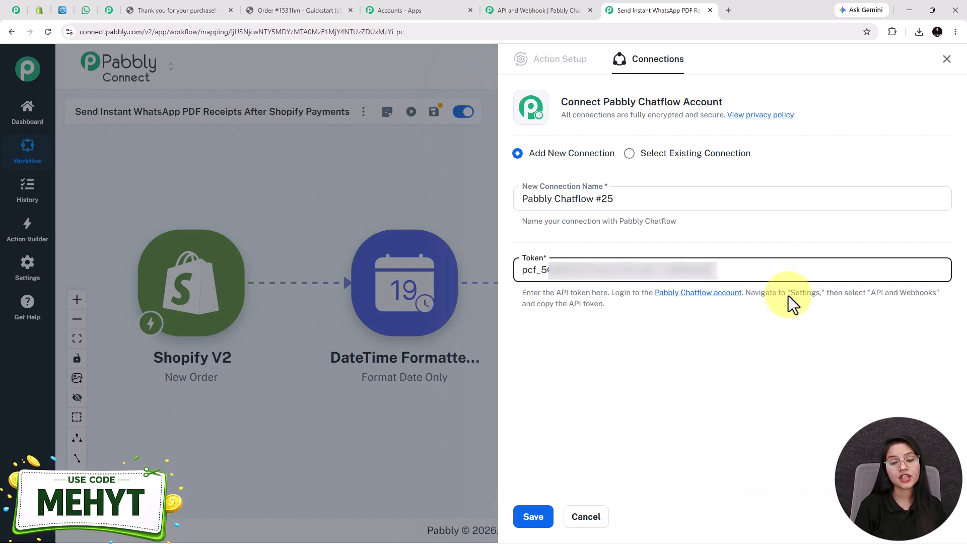
pyautogui.click(550, 528)
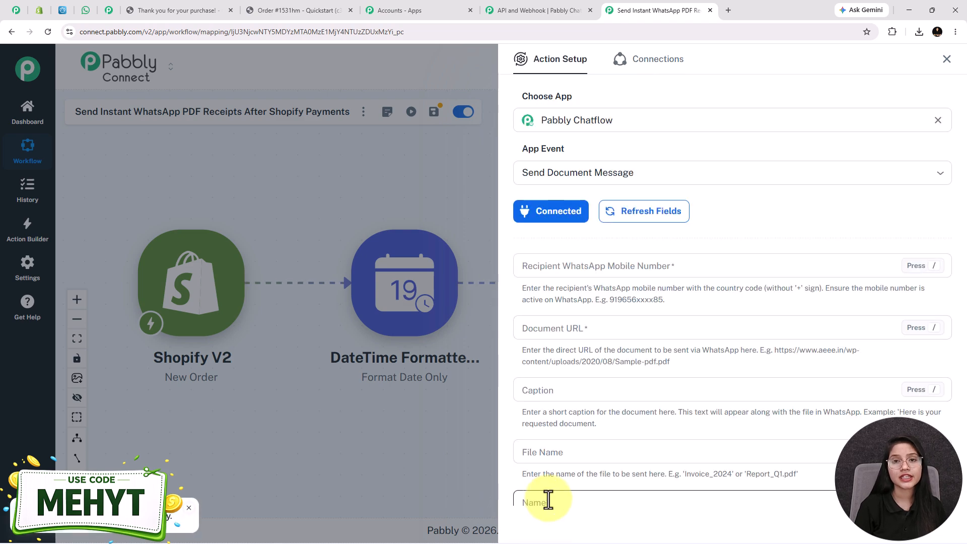
# Map the recipient mobile number to the Shopify shipping_address phone.
pyautogui.scroll(-2, 548, 500)
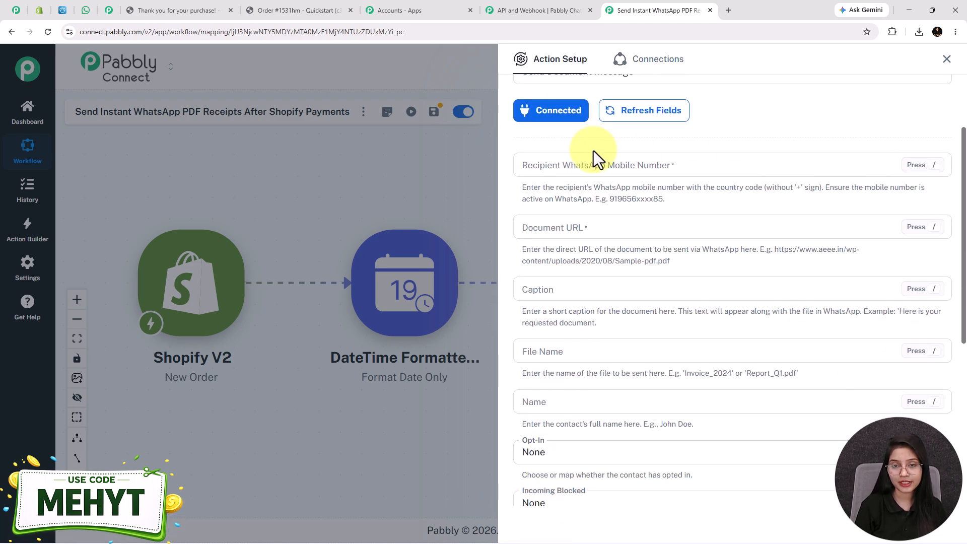
pyautogui.click(578, 166)
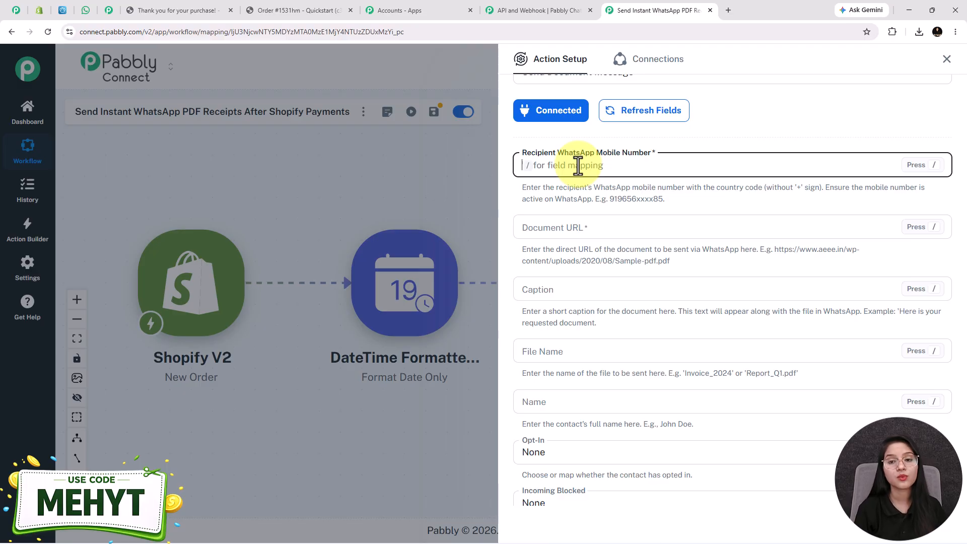
pyautogui.write('/')
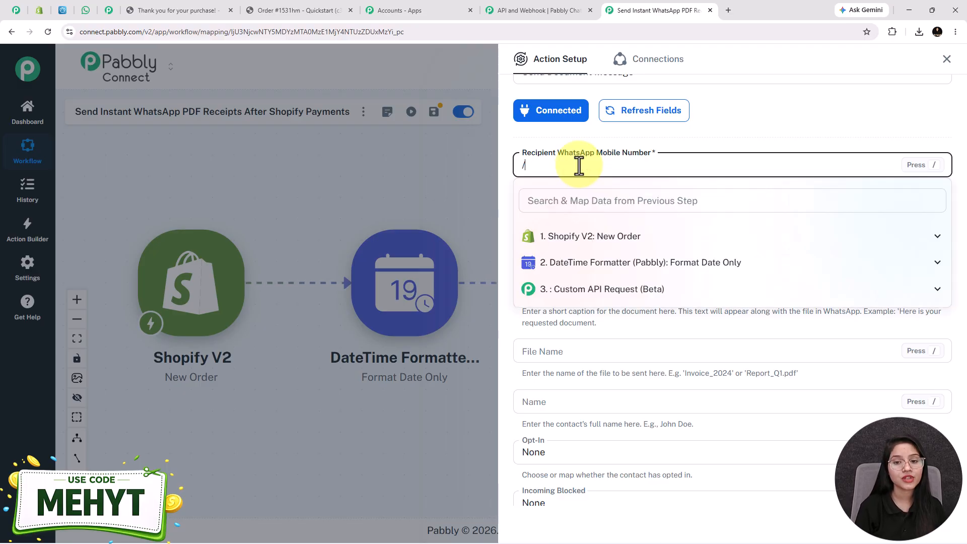
pyautogui.click(592, 238)
pyautogui.click(606, 206)
pyautogui.write('999')
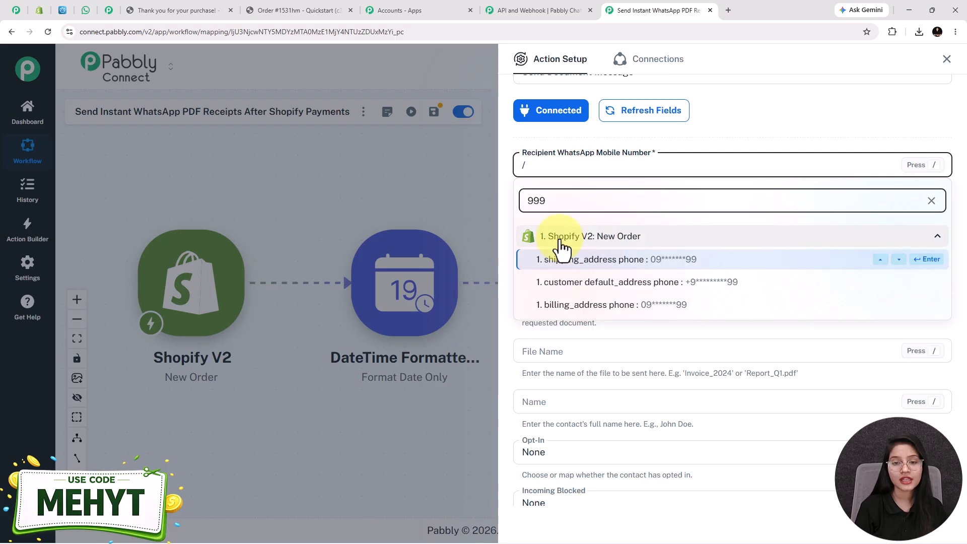
pyautogui.click(595, 260)
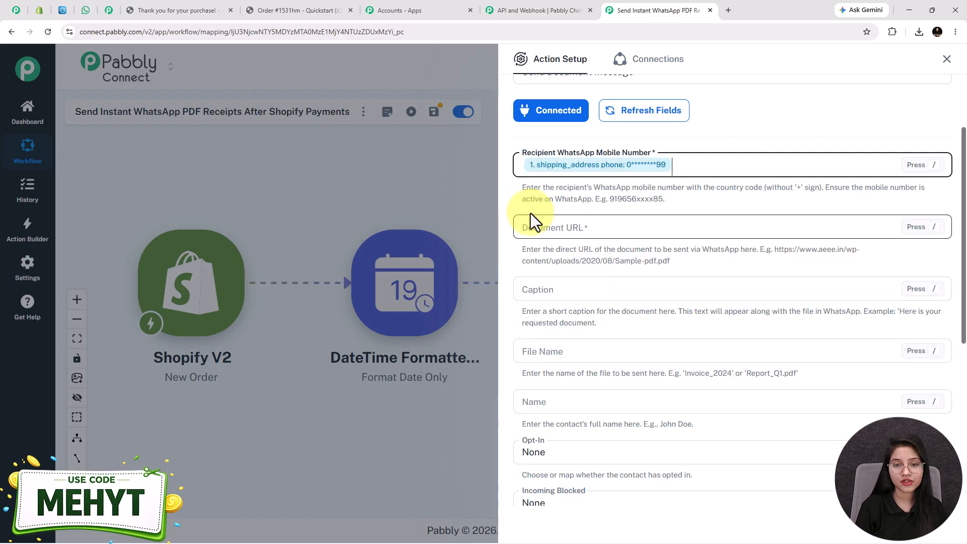
# Map the Document URL to the PDFMonkey document's download_url.
pyautogui.click(543, 230)
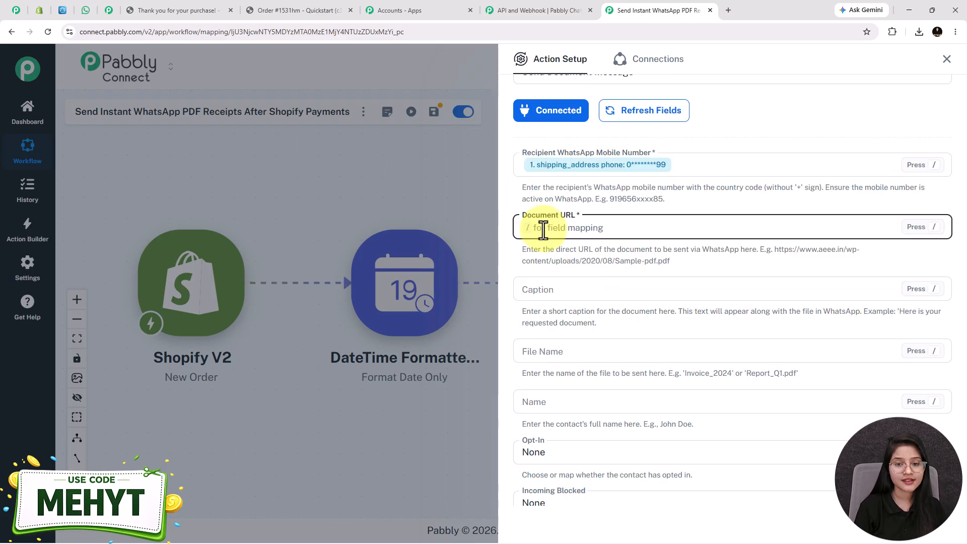
pyautogui.write('/')
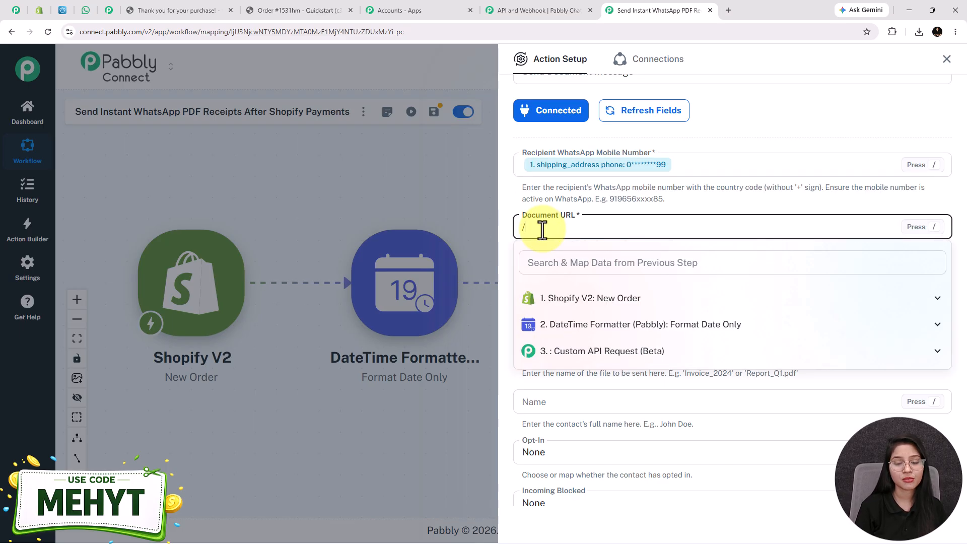
pyautogui.click(597, 354)
pyautogui.scroll(-1, 632, 399)
pyautogui.scroll(1, 633, 399)
pyautogui.scroll(-2, 633, 397)
pyautogui.write('url')
pyautogui.click(630, 402)
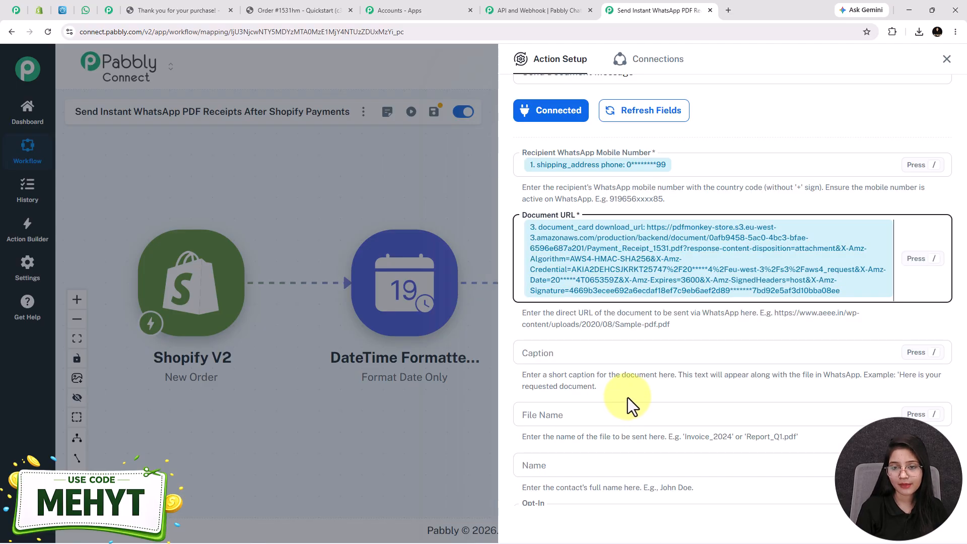
# Start the Caption field, referring to the receipt message text in WhatsApp.
pyautogui.scroll(-1, 628, 398)
pyautogui.click(566, 299)
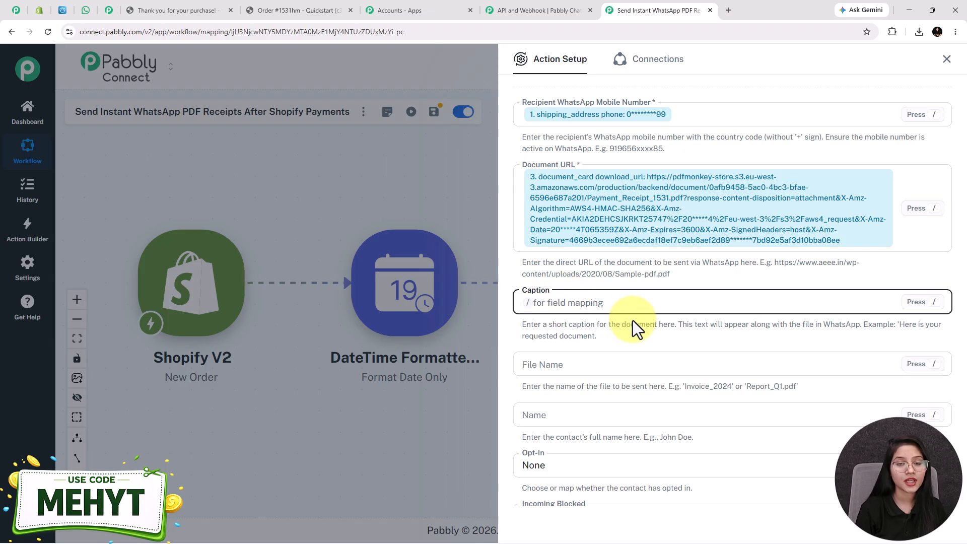
pyautogui.click(86, 10)
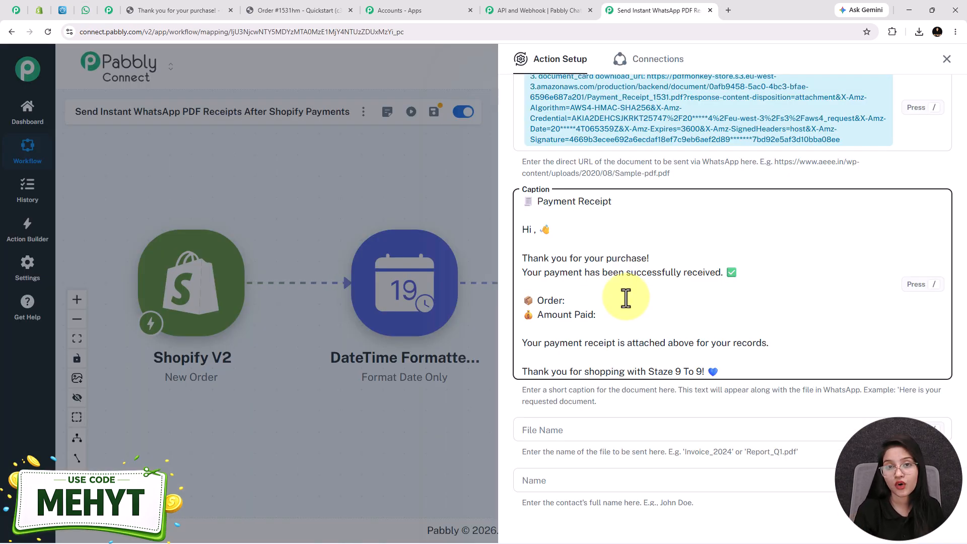
# Insert the Shopify shipping_address name after 'Hi' in the caption.
pyautogui.write('/')
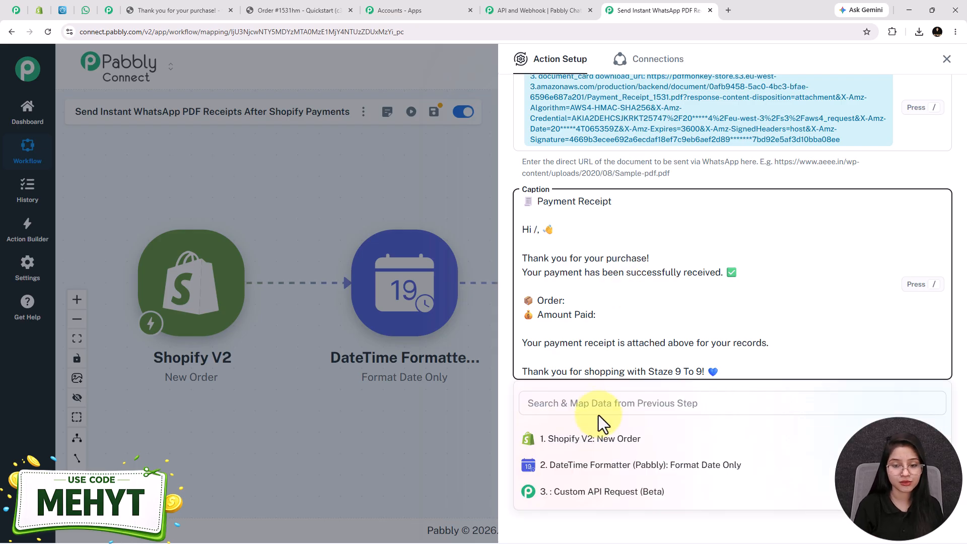
pyautogui.click(611, 403)
pyautogui.write('test')
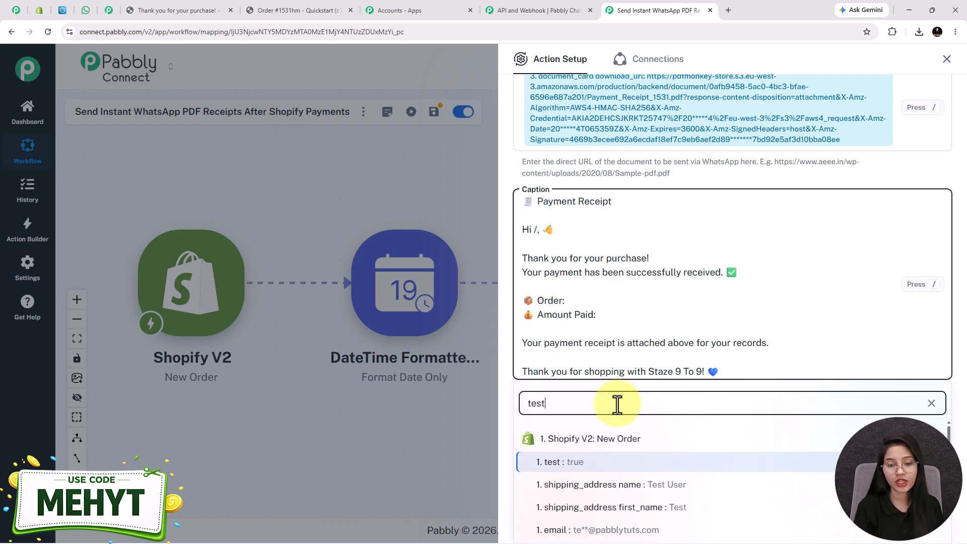
pyautogui.click(637, 485)
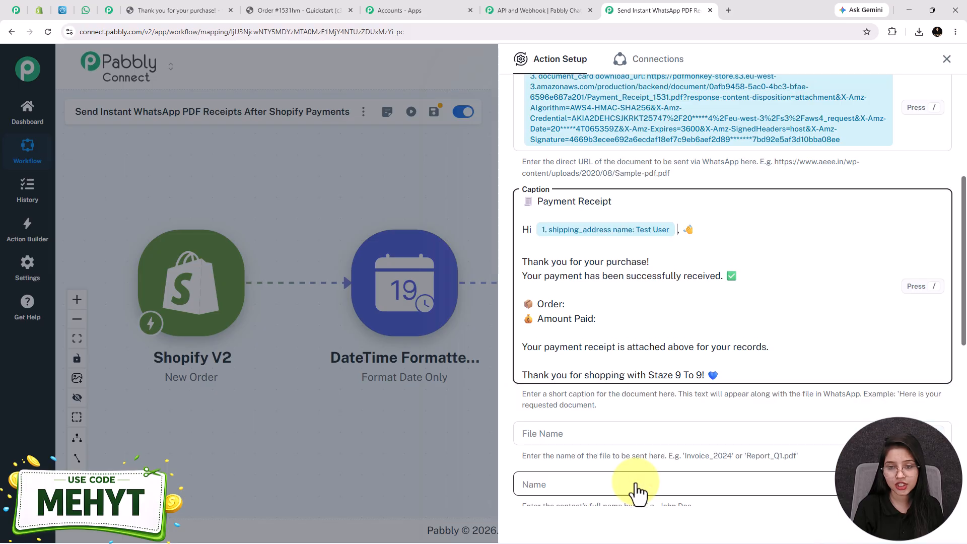
# Map order_number after 'Order:' and total_price after 'Amount Paid:' in the caption.
pyautogui.click(585, 304)
pyautogui.write('/')
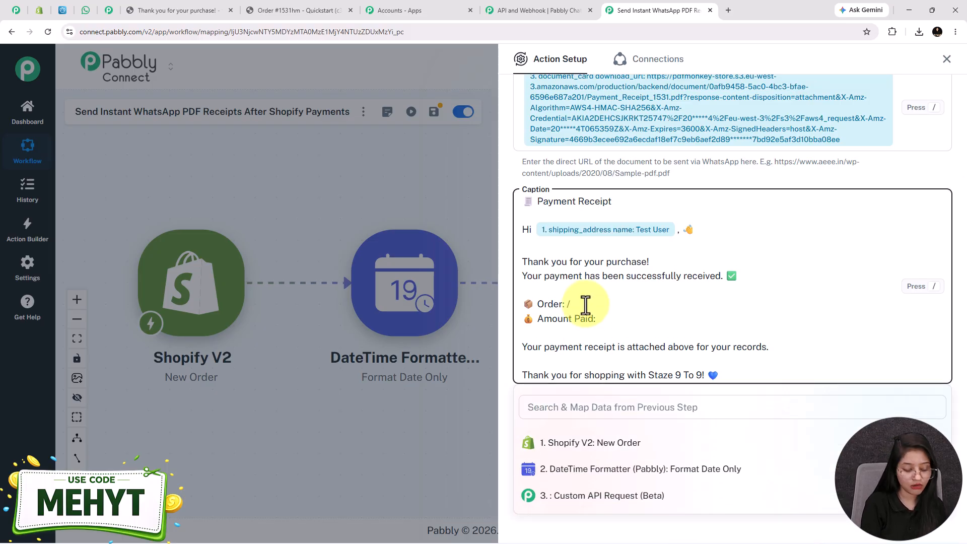
pyautogui.write('1')
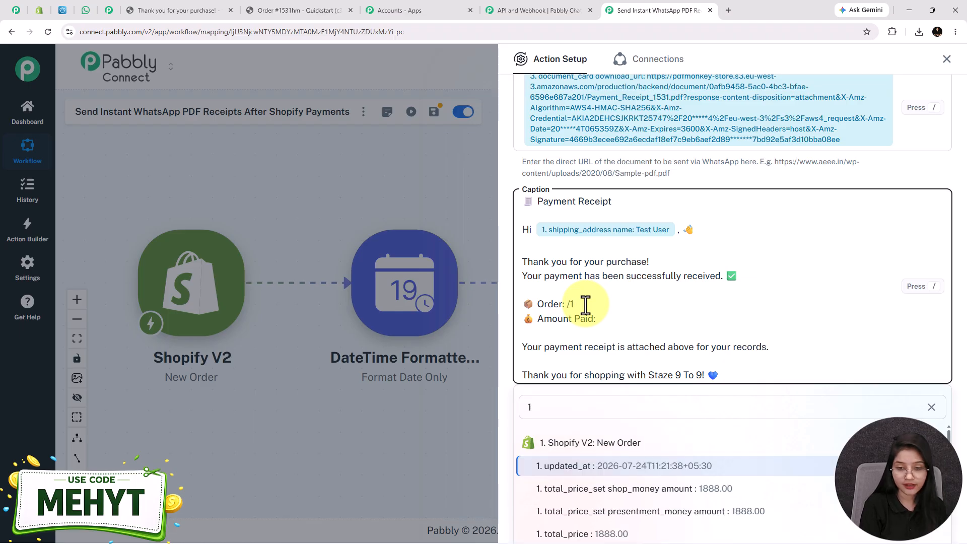
pyautogui.write('5')
pyautogui.click(601, 486)
pyautogui.click(612, 325)
pyautogui.write('/188')
pyautogui.click(612, 512)
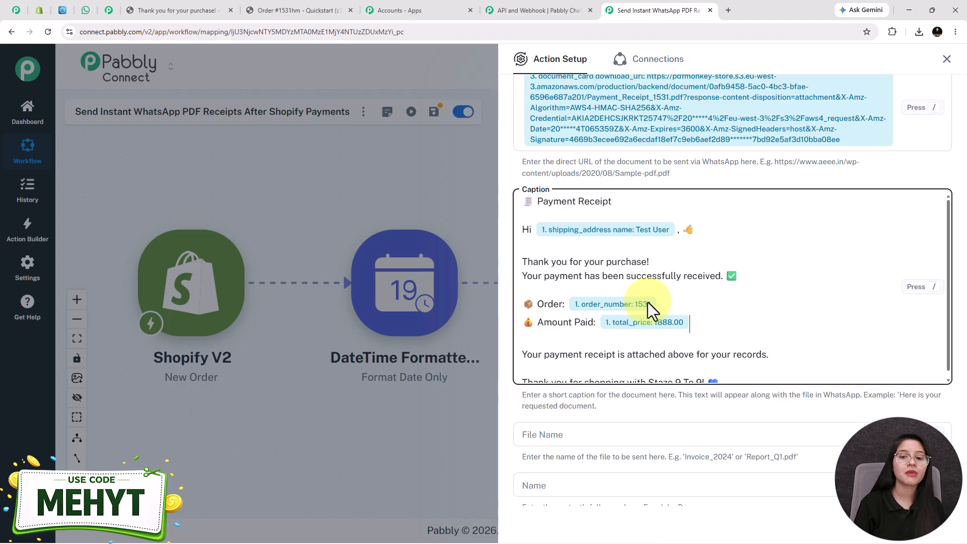
pyautogui.scroll(-1, 646, 304)
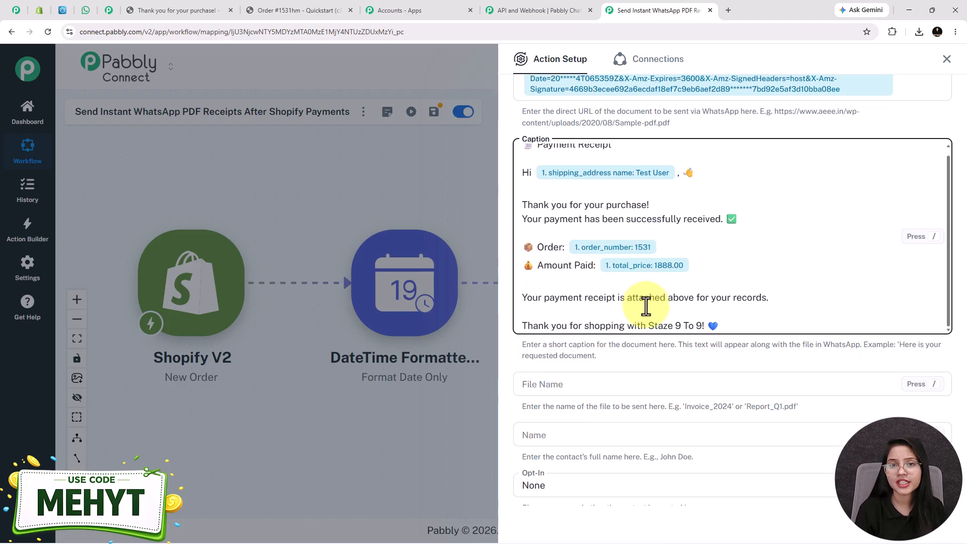
pyautogui.scroll(-4, 705, 282)
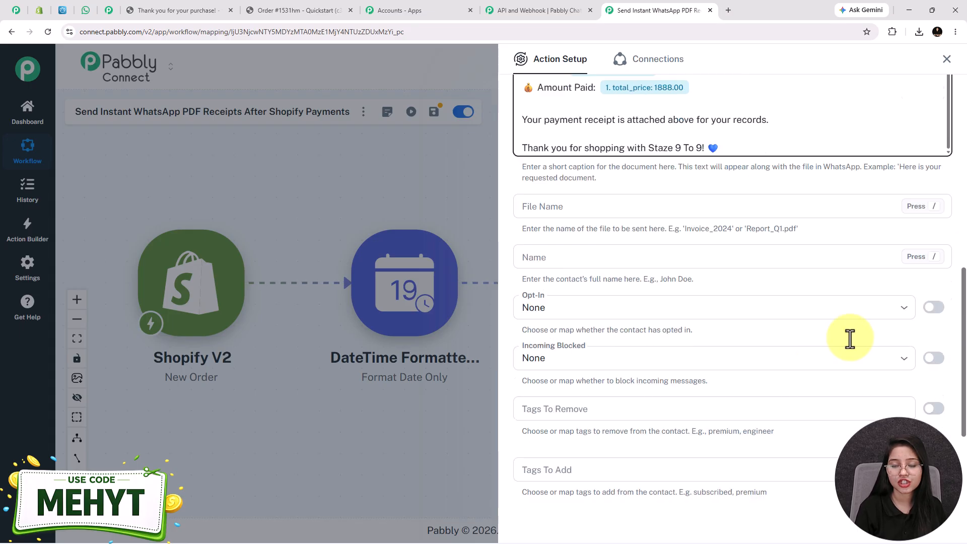
pyautogui.scroll(-2, 704, 302)
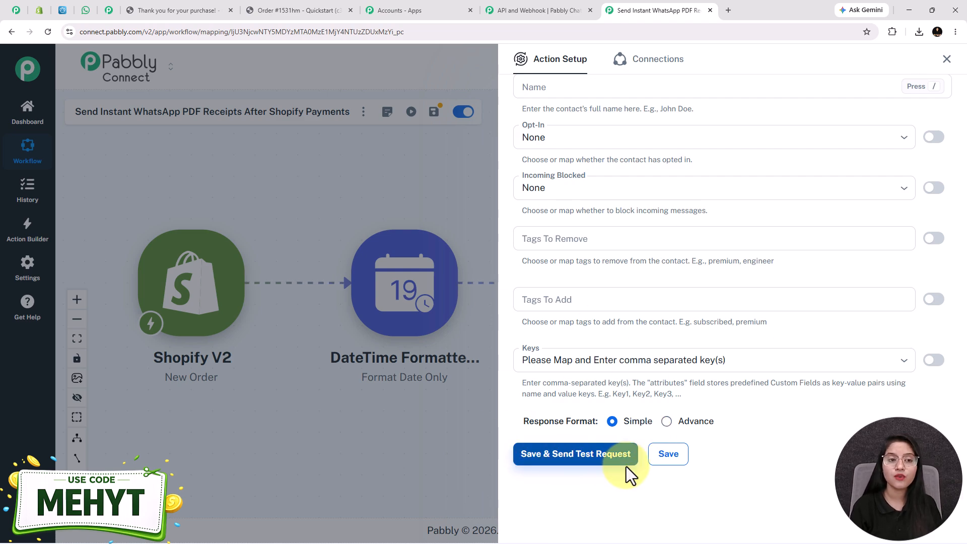
pyautogui.scroll(5, 630, 466)
pyautogui.scroll(8, 636, 458)
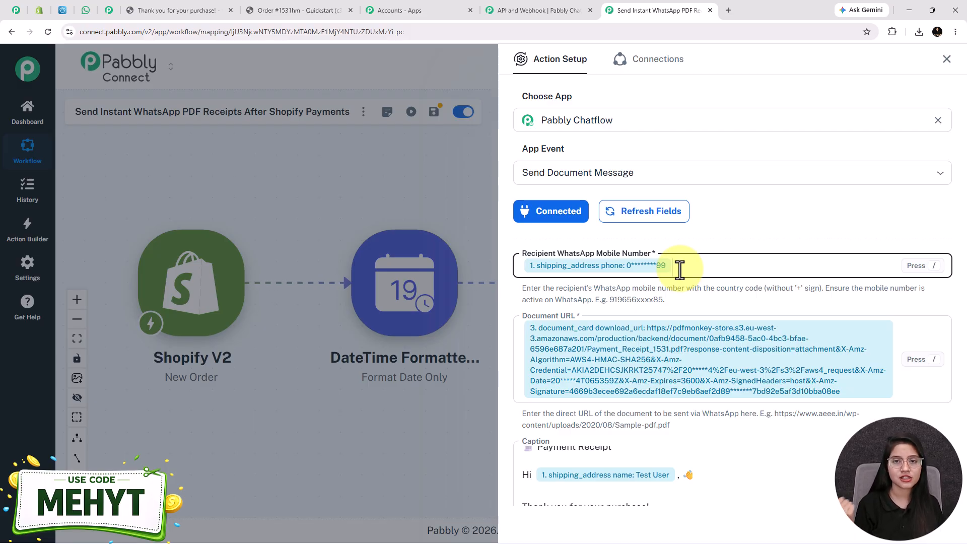
# Clear the mapped value from Recipient WhatsApp Mobile Number, following the example number format.
pyautogui.press('BackSpace')
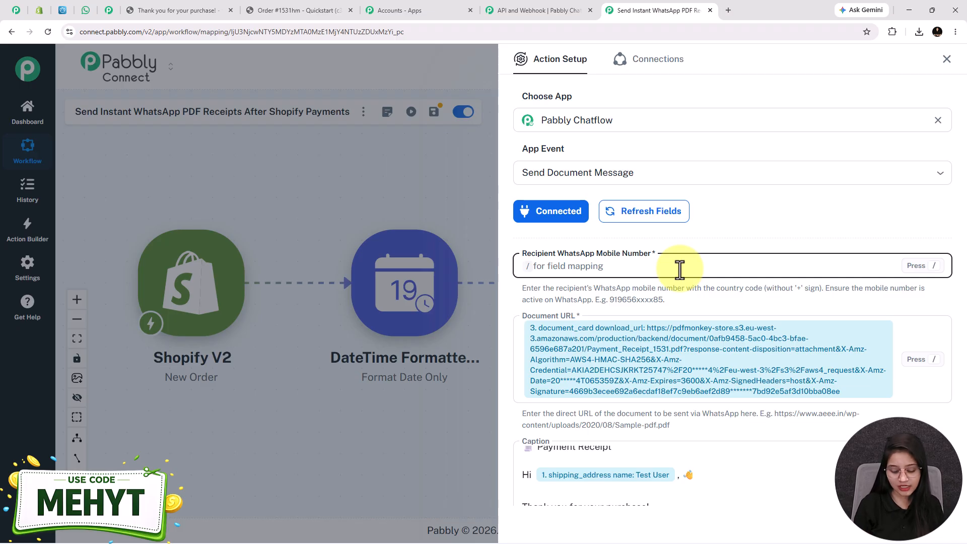
pyautogui.write('/')
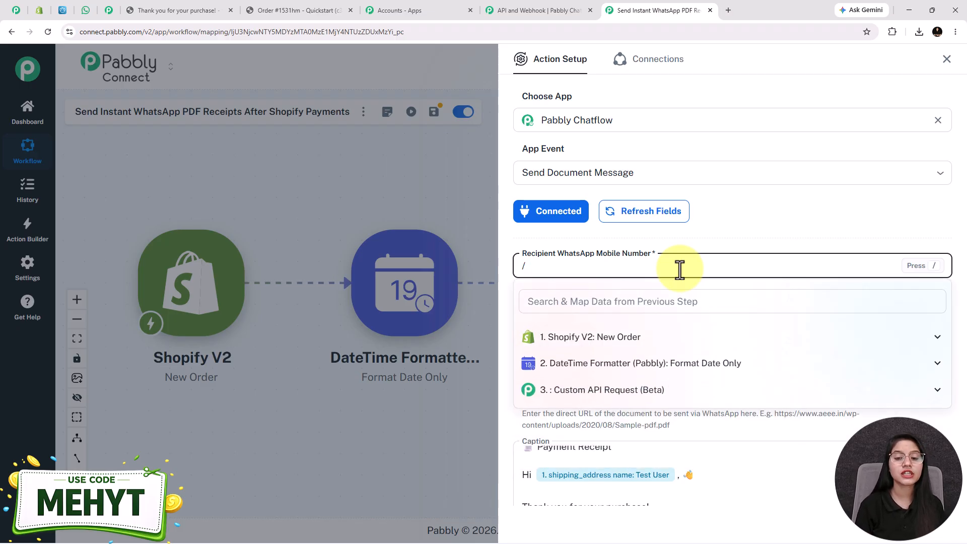
pyautogui.click(588, 337)
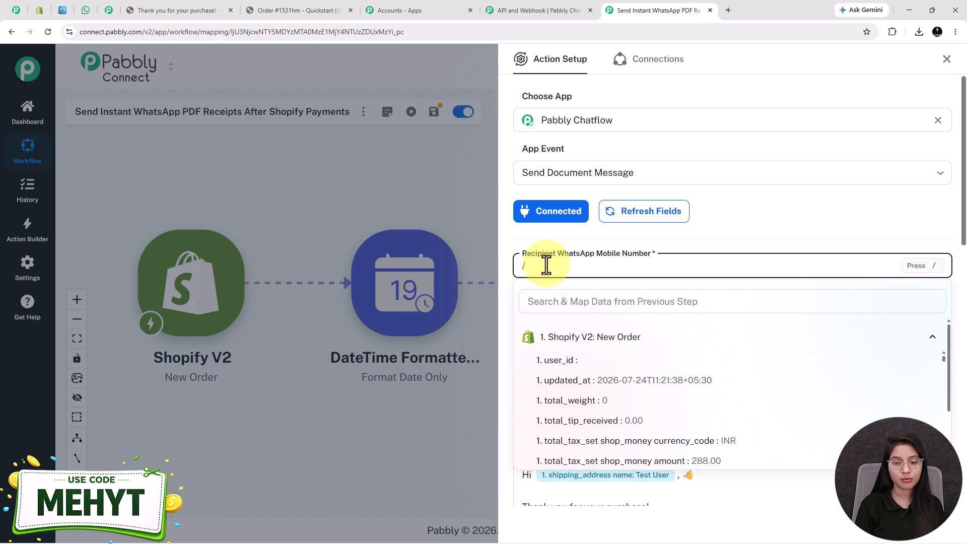
pyautogui.press('BackSpace')
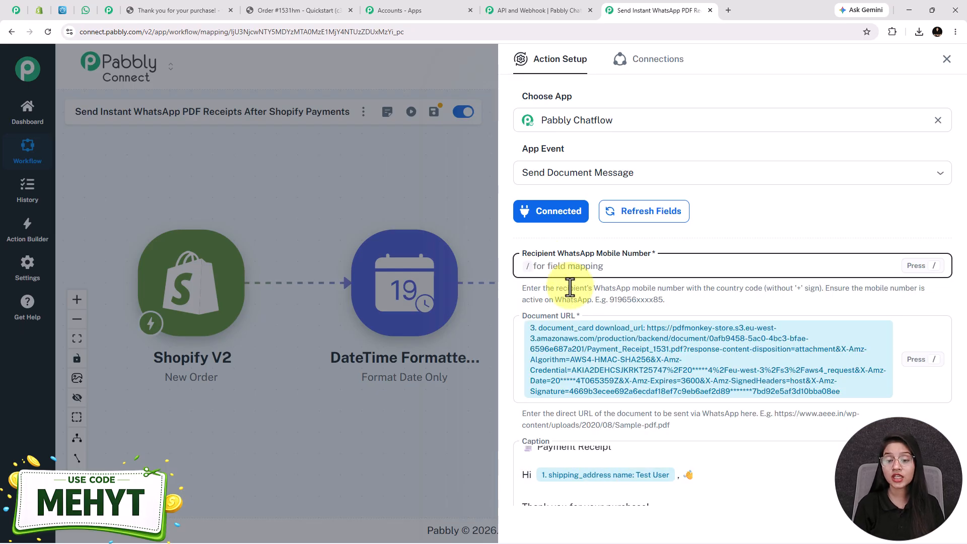
pyautogui.moveTo(664, 304); pyautogui.dragTo(609, 307)
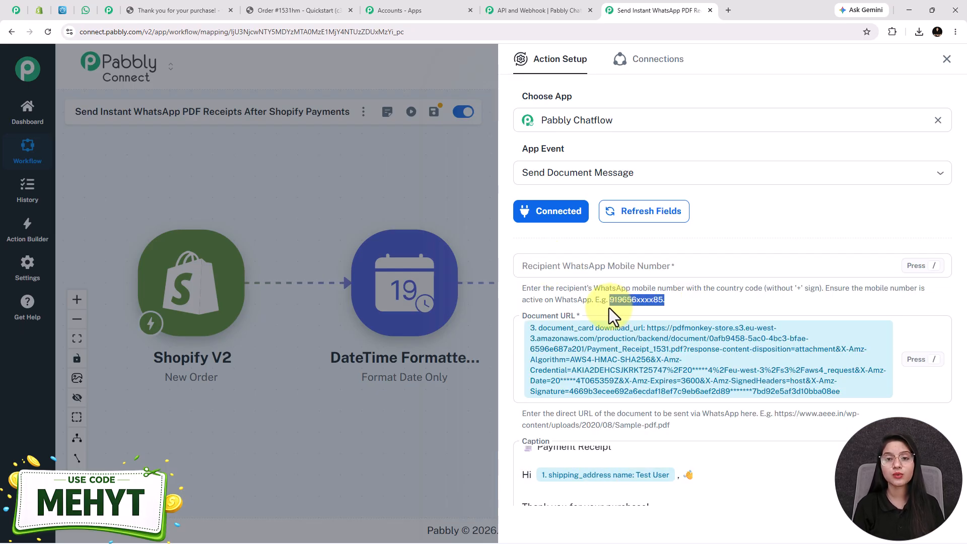
# Send a test request, which fails with an invalid media link error.
pyautogui.scroll(-5, 706, 404)
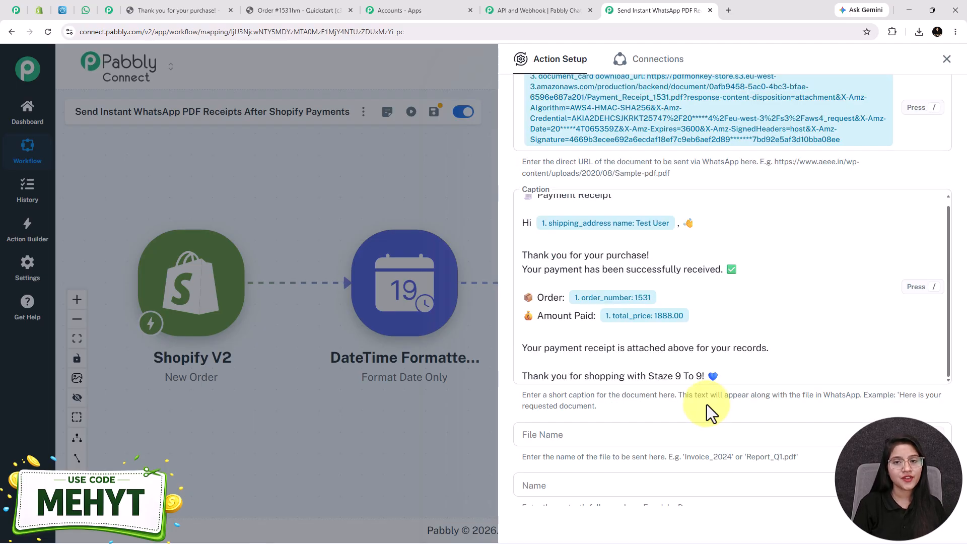
pyautogui.scroll(-1, 707, 404)
pyautogui.scroll(-8, 707, 404)
pyautogui.click(581, 457)
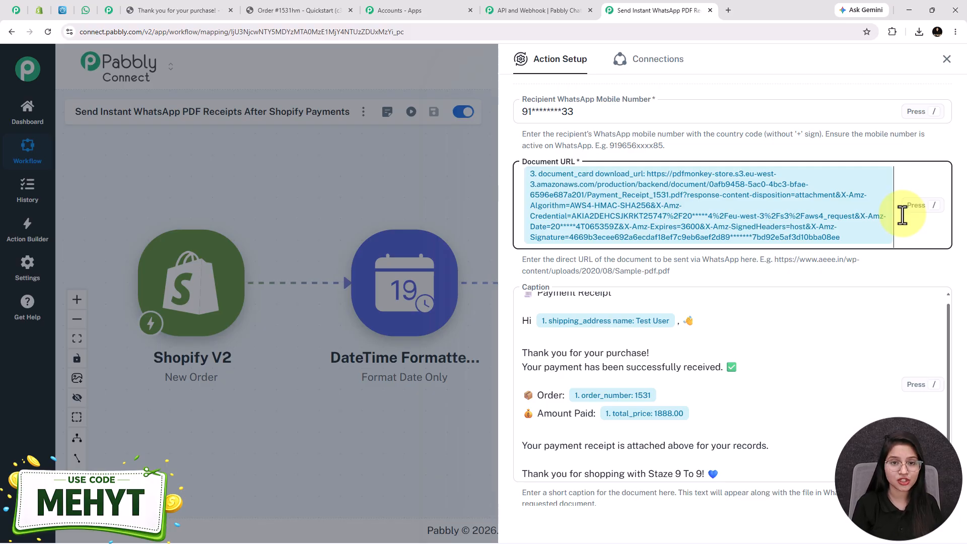
# Replace the Document URL with the PDFMonkey document_card public_share_link.
pyautogui.press('BackSpace')
pyautogui.write('/')
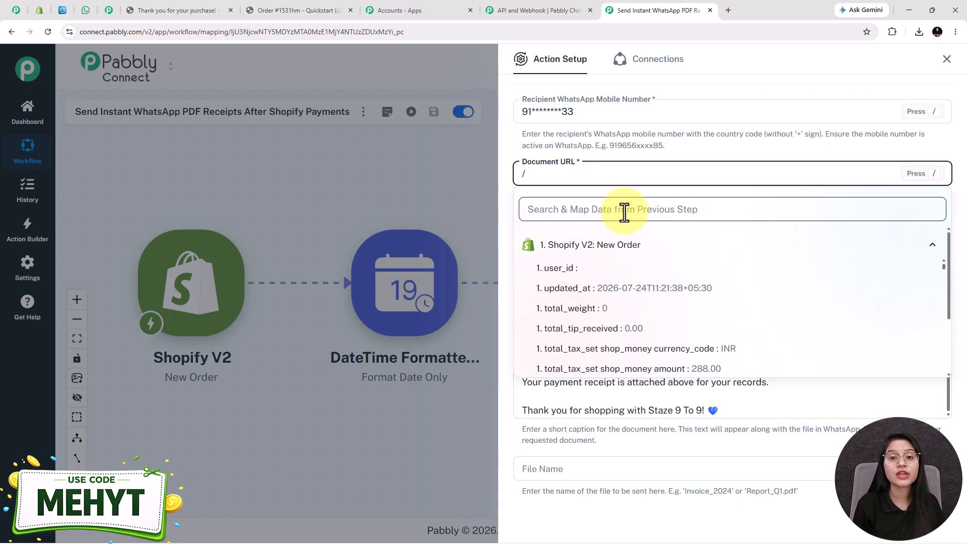
pyautogui.write('docu')
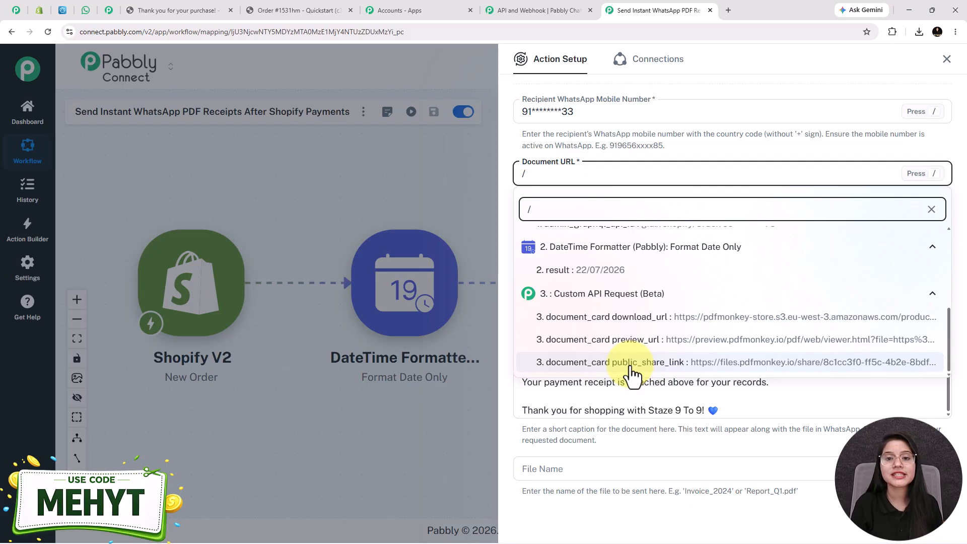
pyautogui.click(630, 364)
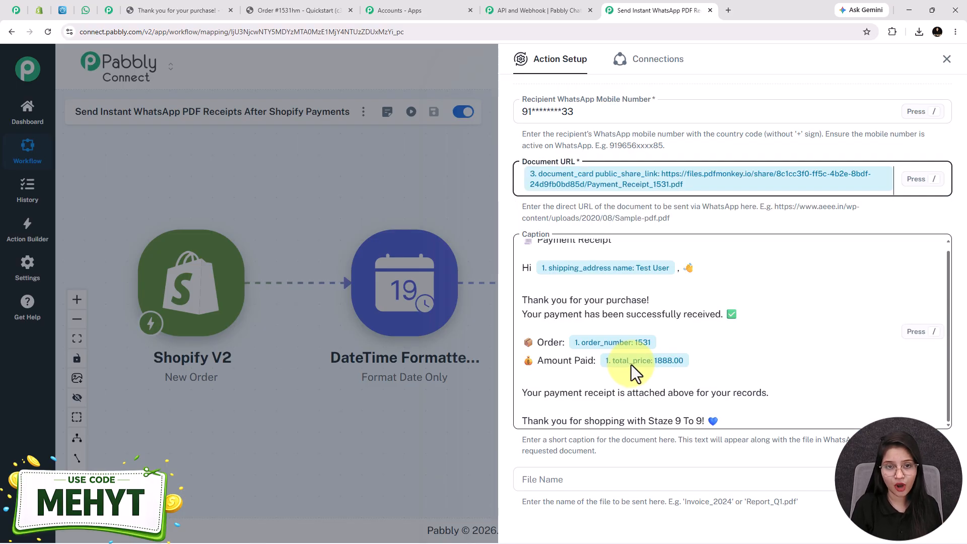
# Resend the test and check WhatsApp for the order 1531 receipt PDF.
pyautogui.scroll(-5, 631, 364)
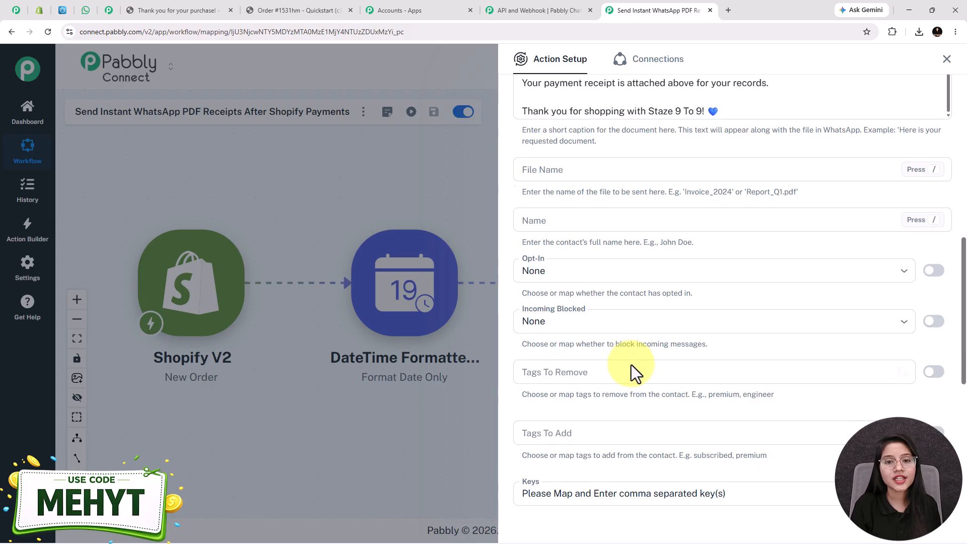
pyautogui.scroll(4, 630, 365)
pyautogui.scroll(-8, 701, 352)
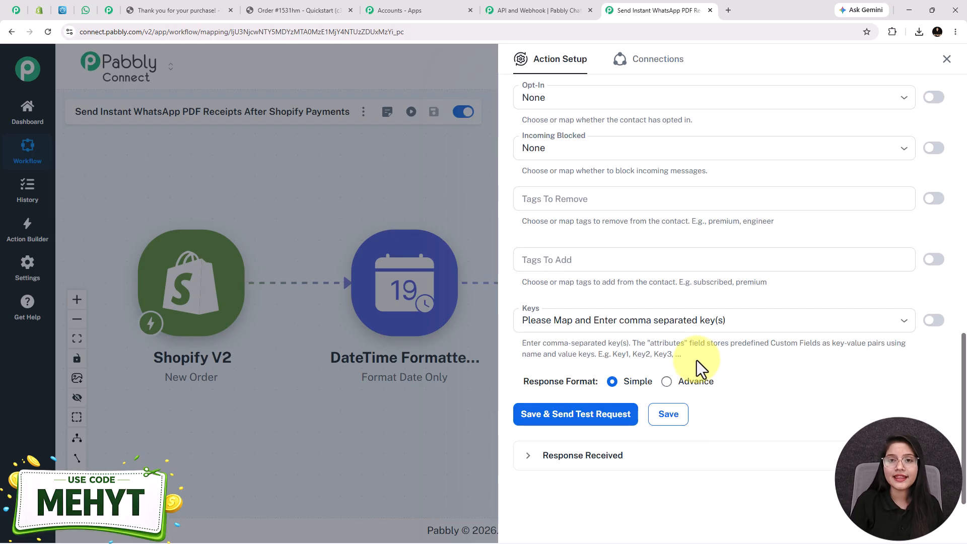
pyautogui.click(627, 412)
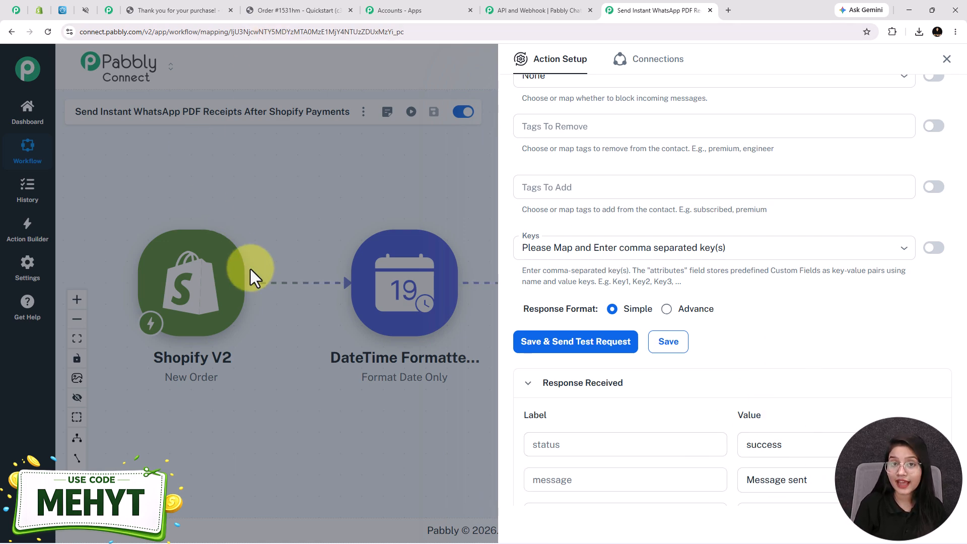
pyautogui.click(86, 10)
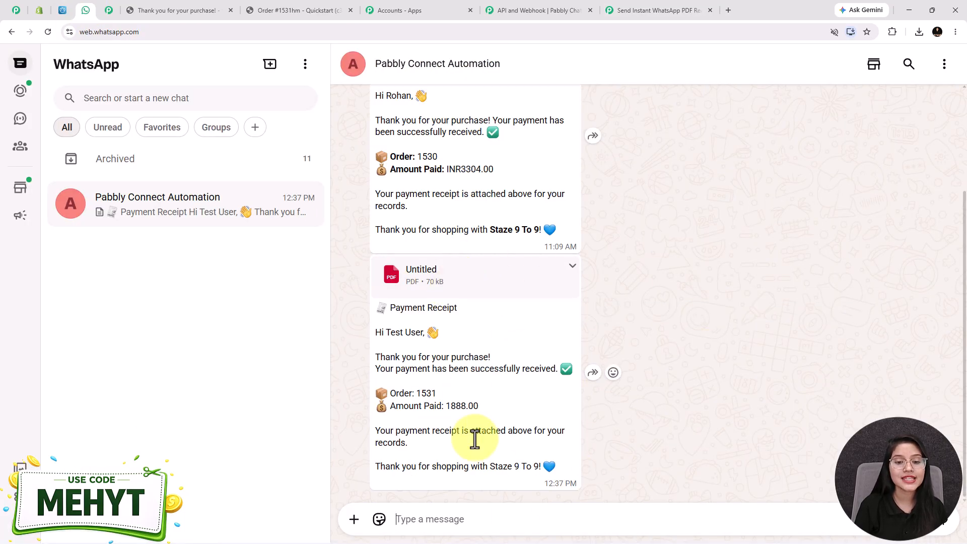
pyautogui.click(429, 291)
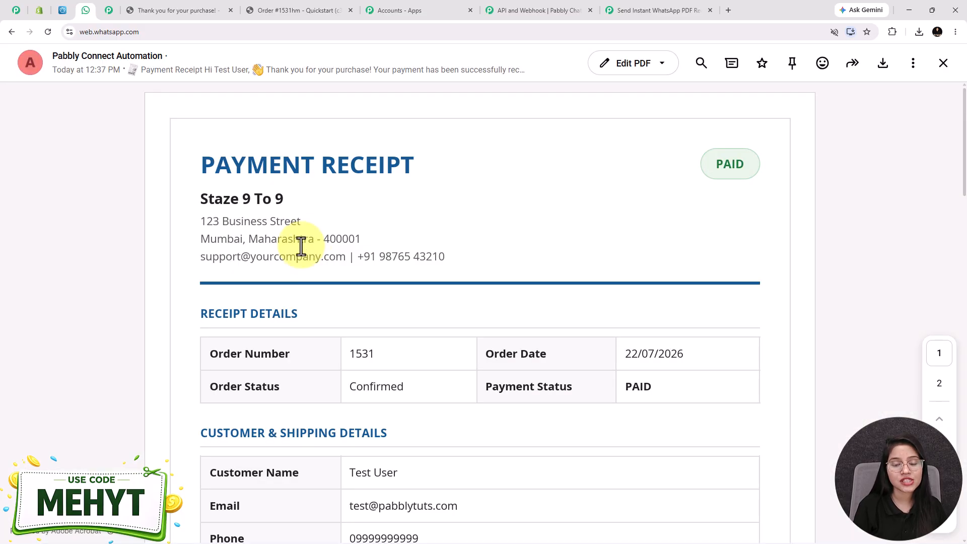
pyautogui.scroll(-5, 302, 246)
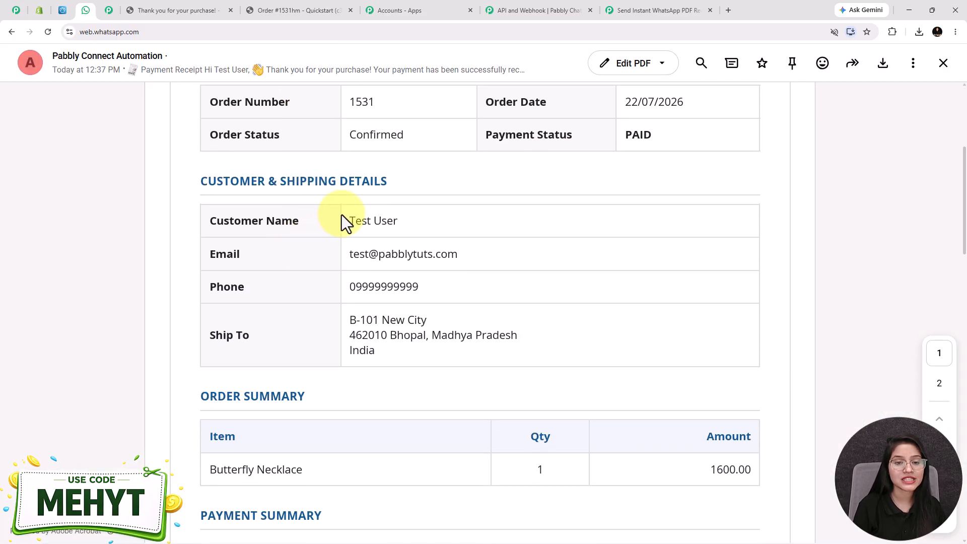
pyautogui.moveTo(486, 219); pyautogui.dragTo(486, 220)
pyautogui.moveTo(351, 255); pyautogui.dragTo(522, 255)
pyautogui.scroll(-3, 377, 277)
pyautogui.scroll(-4, 377, 276)
pyautogui.moveTo(535, 292); pyautogui.dragTo(806, 313)
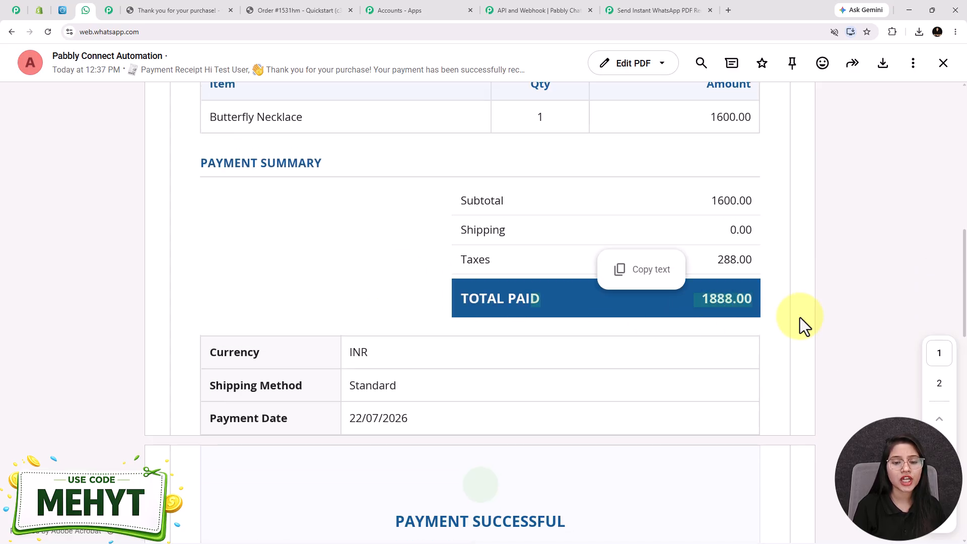
pyautogui.scroll(-1, 456, 376)
pyautogui.scroll(11, 457, 377)
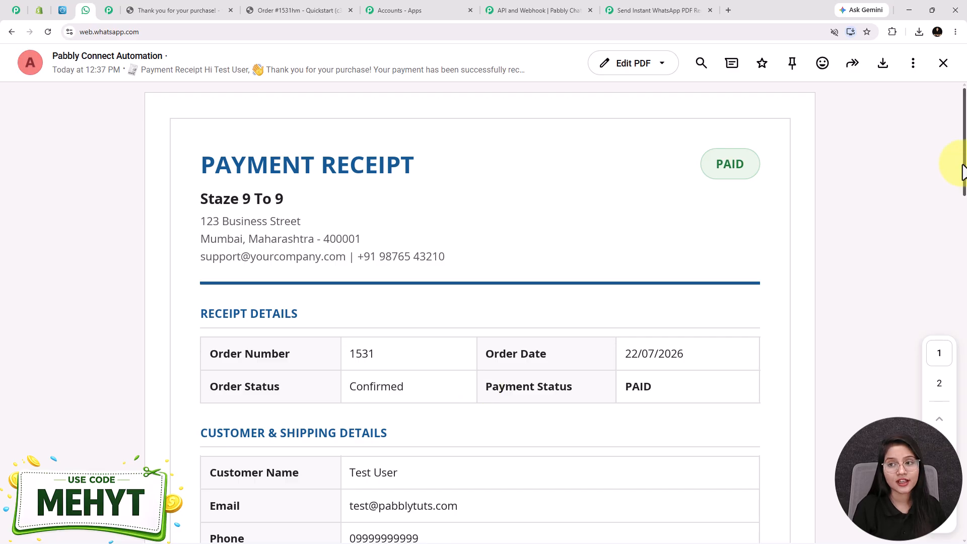
pyautogui.click(944, 63)
pyautogui.moveTo(439, 332); pyautogui.dragTo(396, 332)
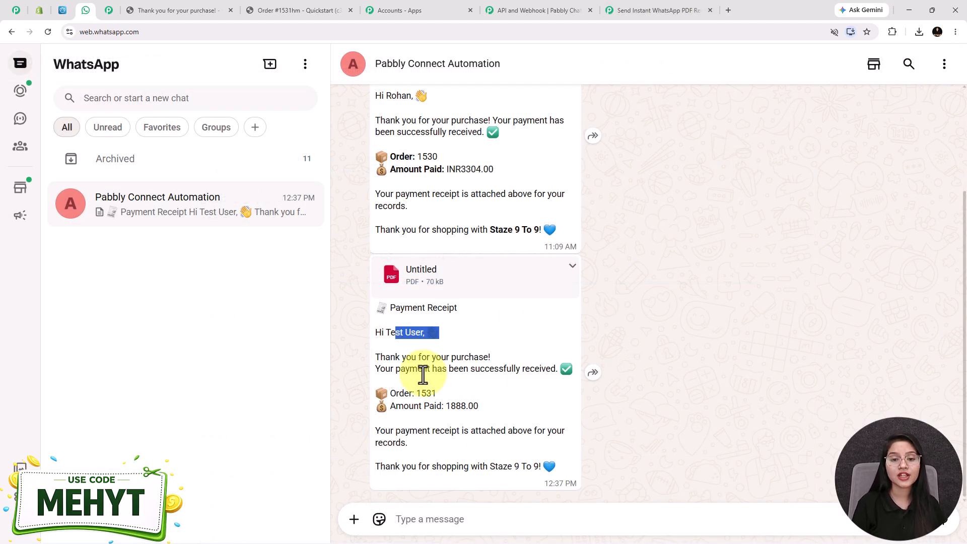
# Set the file name to the product title plus '-receipt' and send another test.
pyautogui.click(613, 10)
pyautogui.scroll(3, 822, 345)
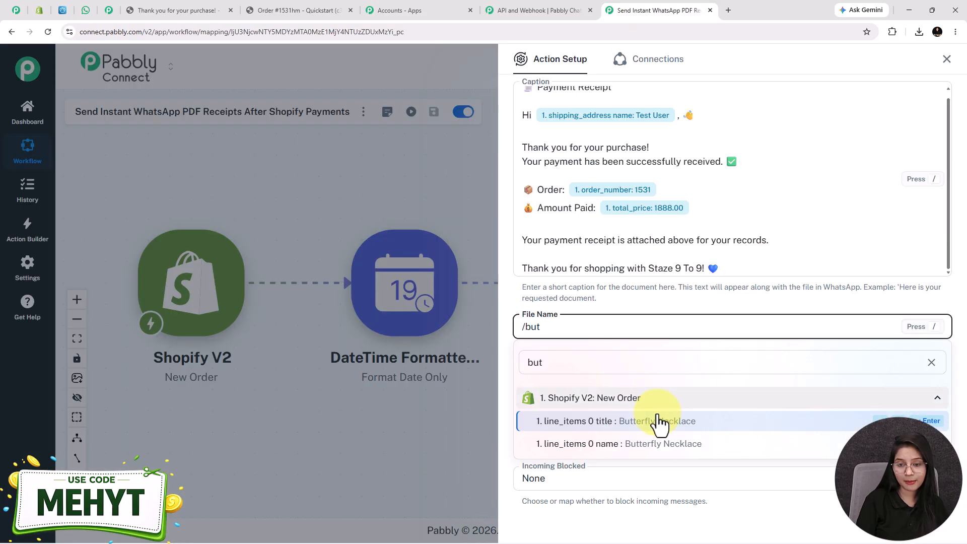
pyautogui.click(657, 419)
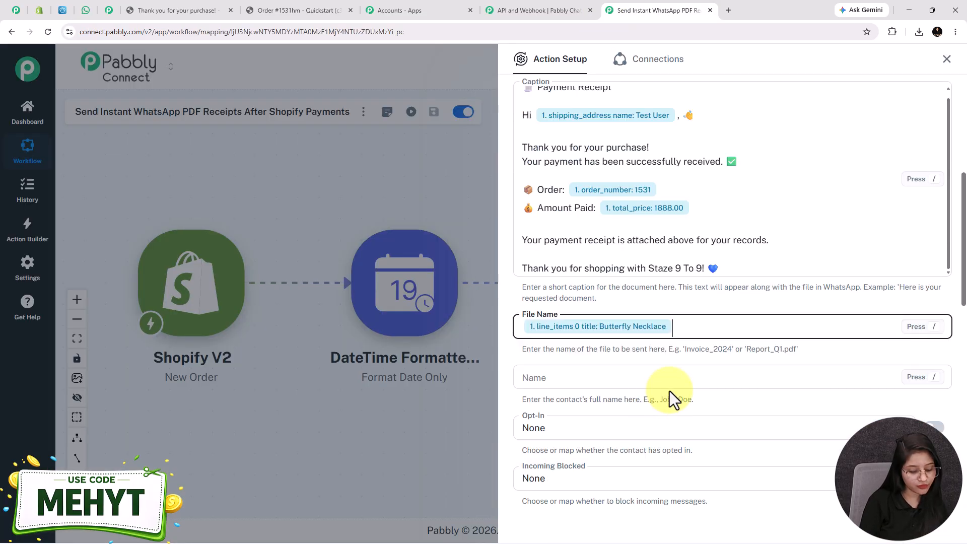
pyautogui.write('-rec')
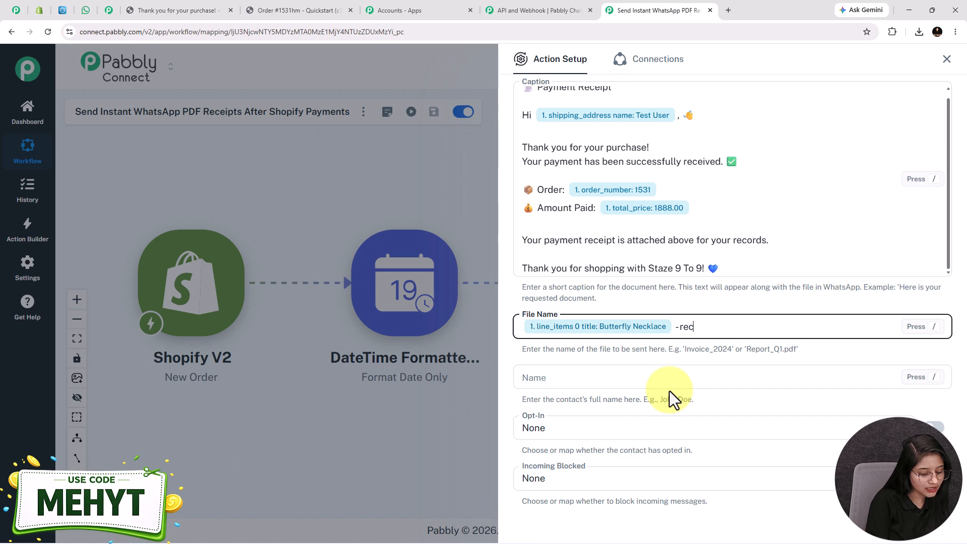
pyautogui.write('eipt')
pyautogui.scroll(-6, 670, 391)
pyautogui.click(598, 445)
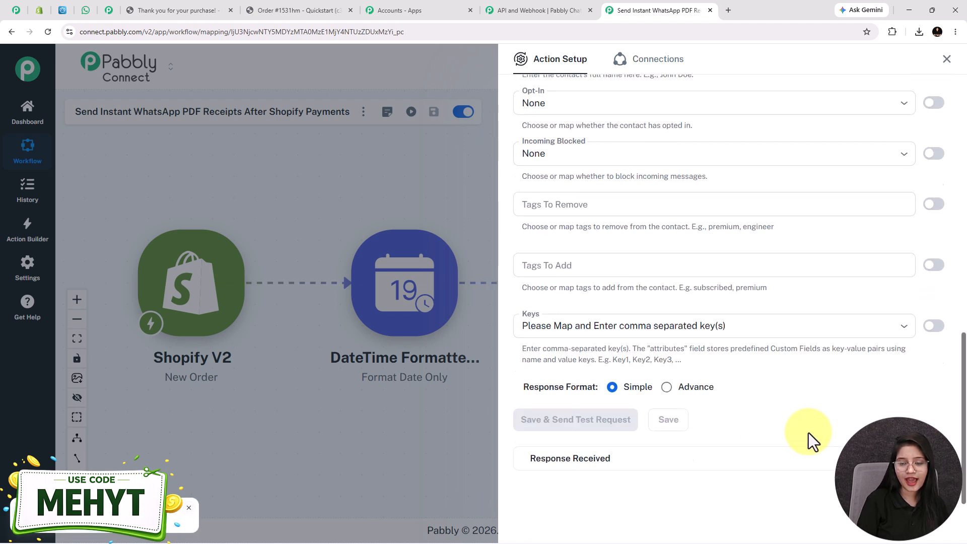
pyautogui.click(84, 9)
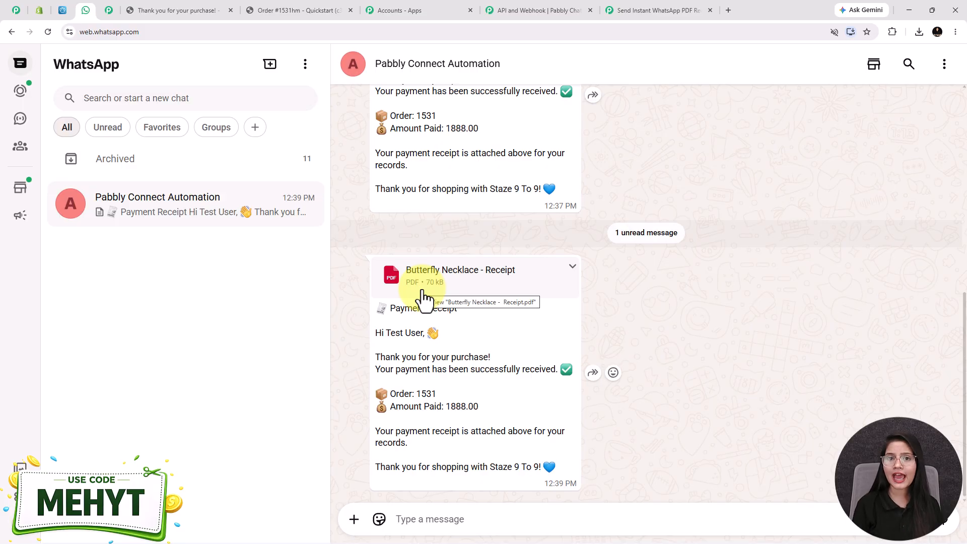
# Go back to the Pabbly Connect workflow after seeing the 'Butterfly Necklace - Receipt' PDF.
pyautogui.click(658, 9)
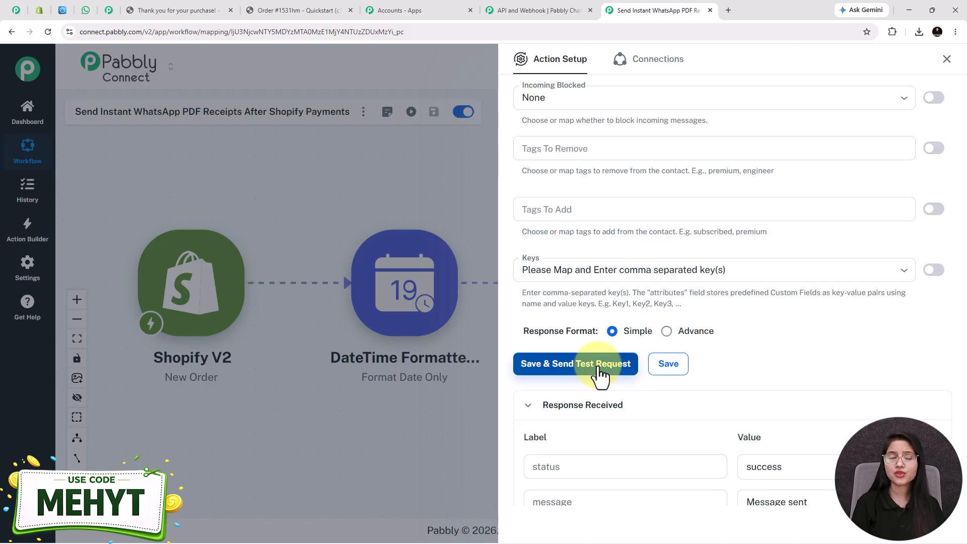
# Save the Pabbly Chatflow step that sends the 'Butterfly Necklace - Receipt' PDF to WhatsApp.
pyautogui.click(665, 375)
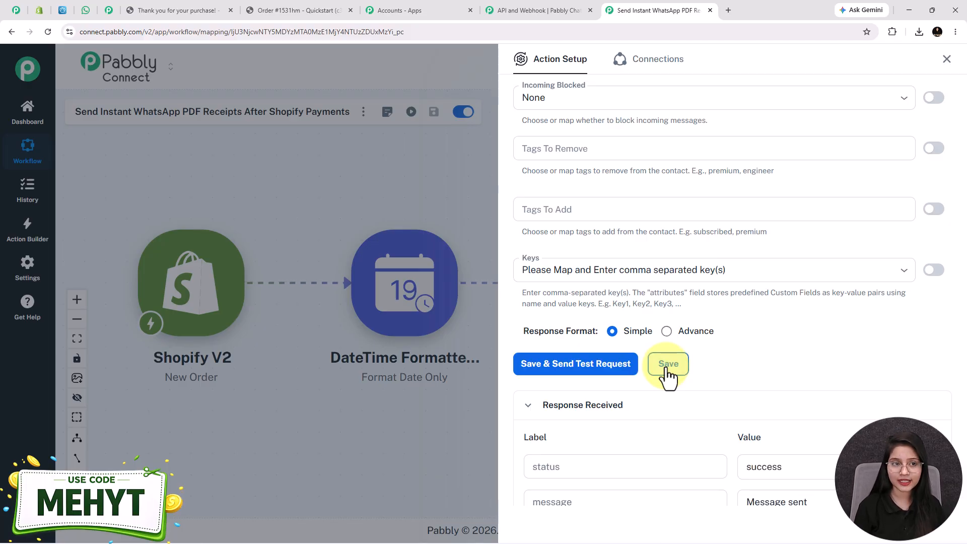
pyautogui.scroll(4, 713, 348)
pyautogui.scroll(5, 712, 348)
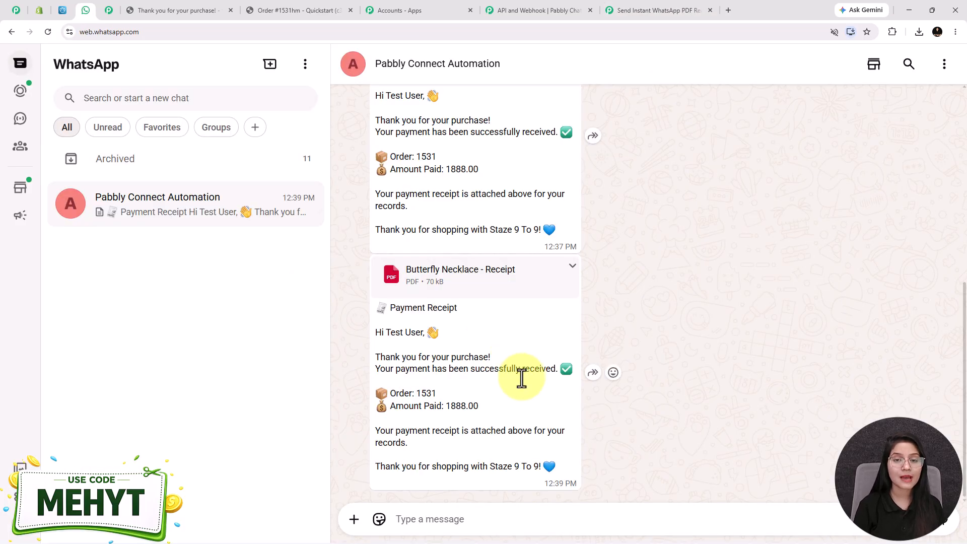
# Return to Pabbly Connect and view the full Shopify, DateTime Formatter, PDFMonkey, Chatflow workflow.
pyautogui.click(679, 14)
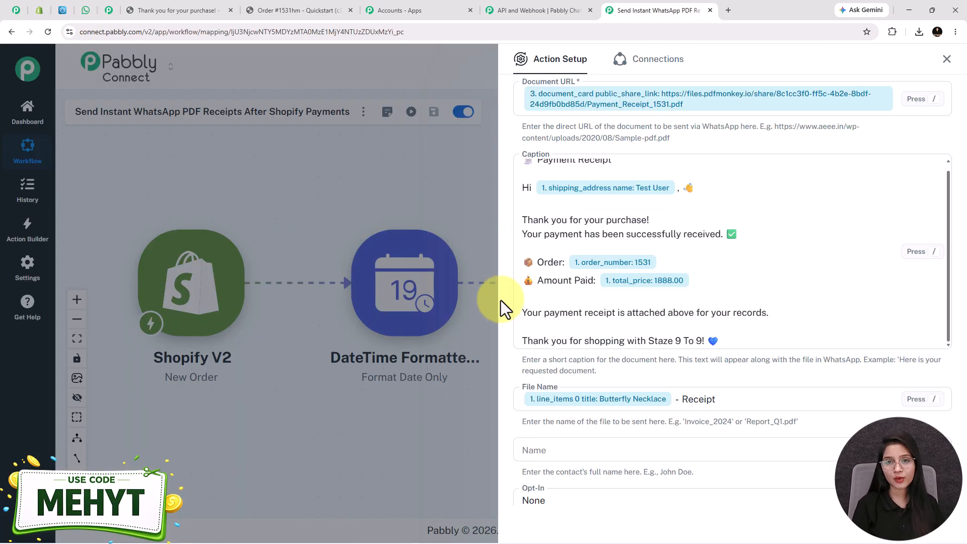
pyautogui.click(947, 55)
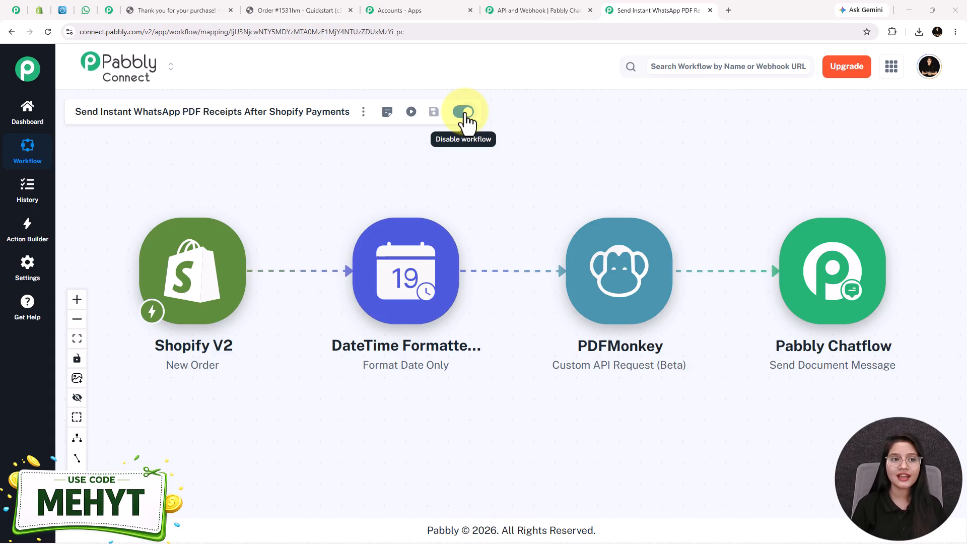
# Switch to the pabbly.com/connect product page showing the lifetime-deal offer.
pyautogui.click(12, 7)
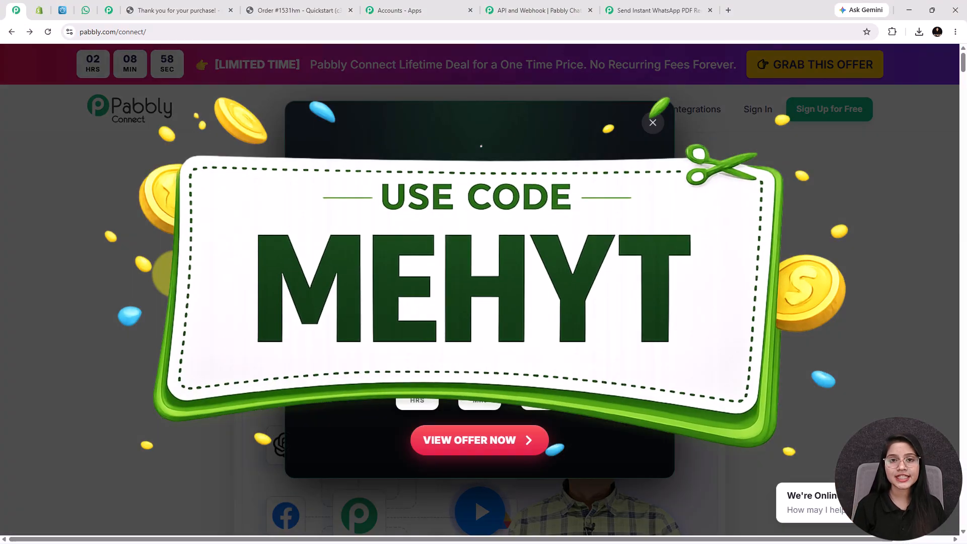